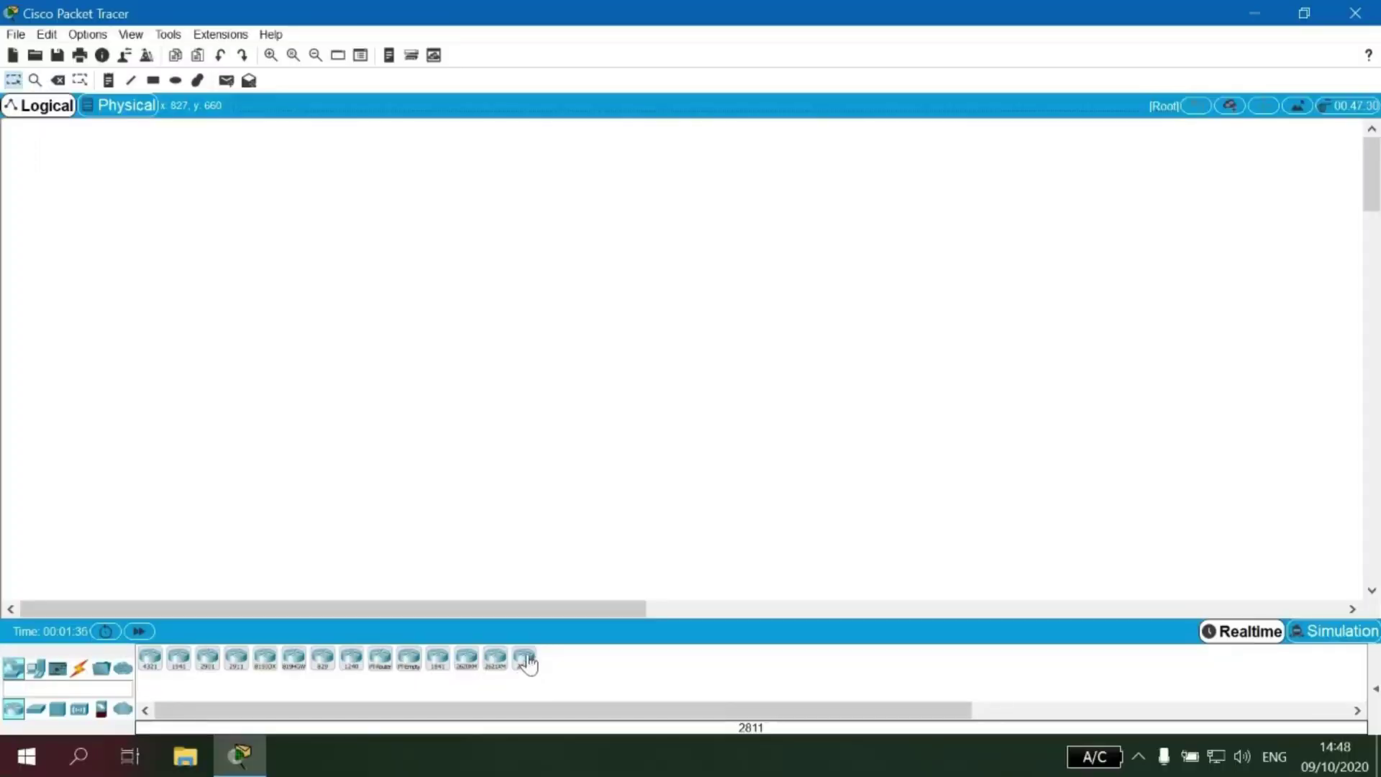
Place a 2811 router in the upper part of the workspace and a 2960 switch below it
left_click_drag(532, 679, 512, 188)
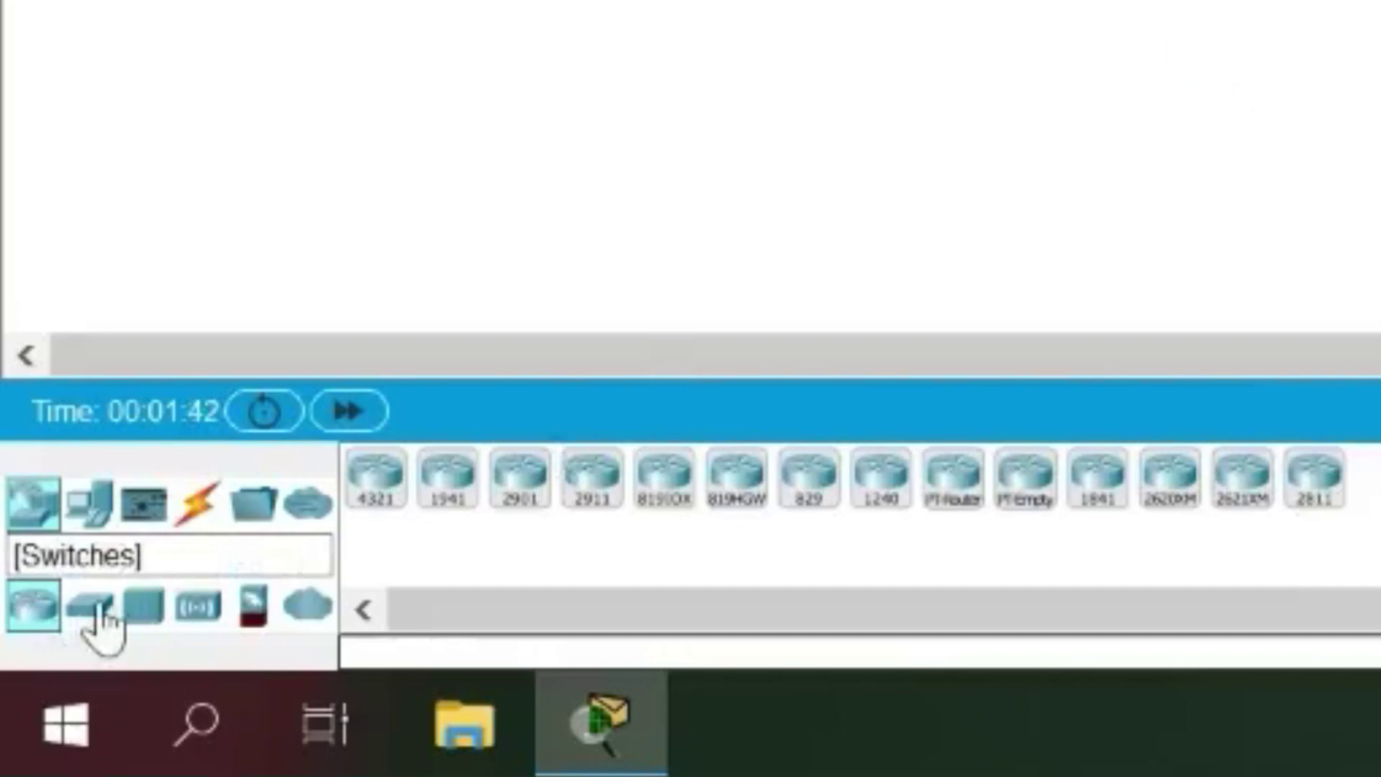
left_click(89, 607)
left_click_drag(386, 503, 515, 312)
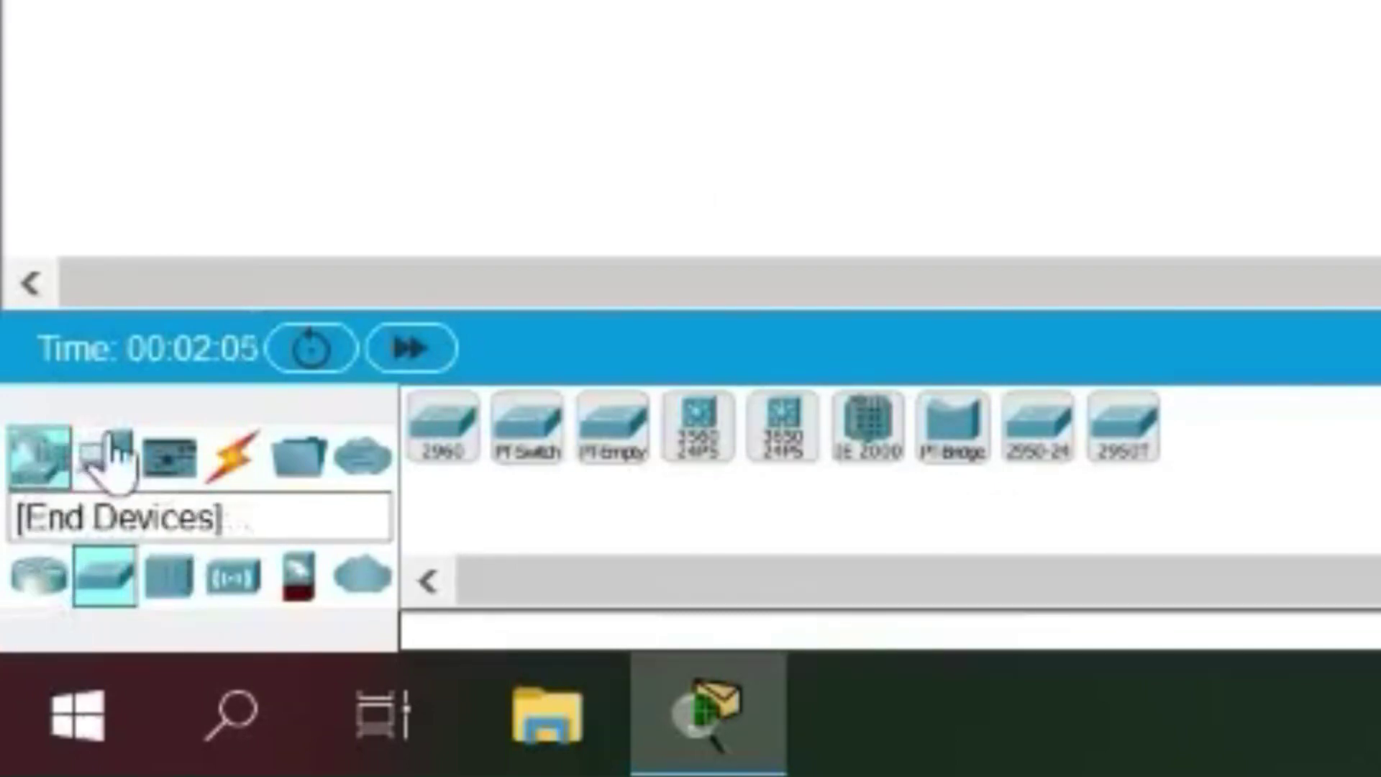
Add three 7960 IP phones around the lower side of the switch
left_click(105, 459)
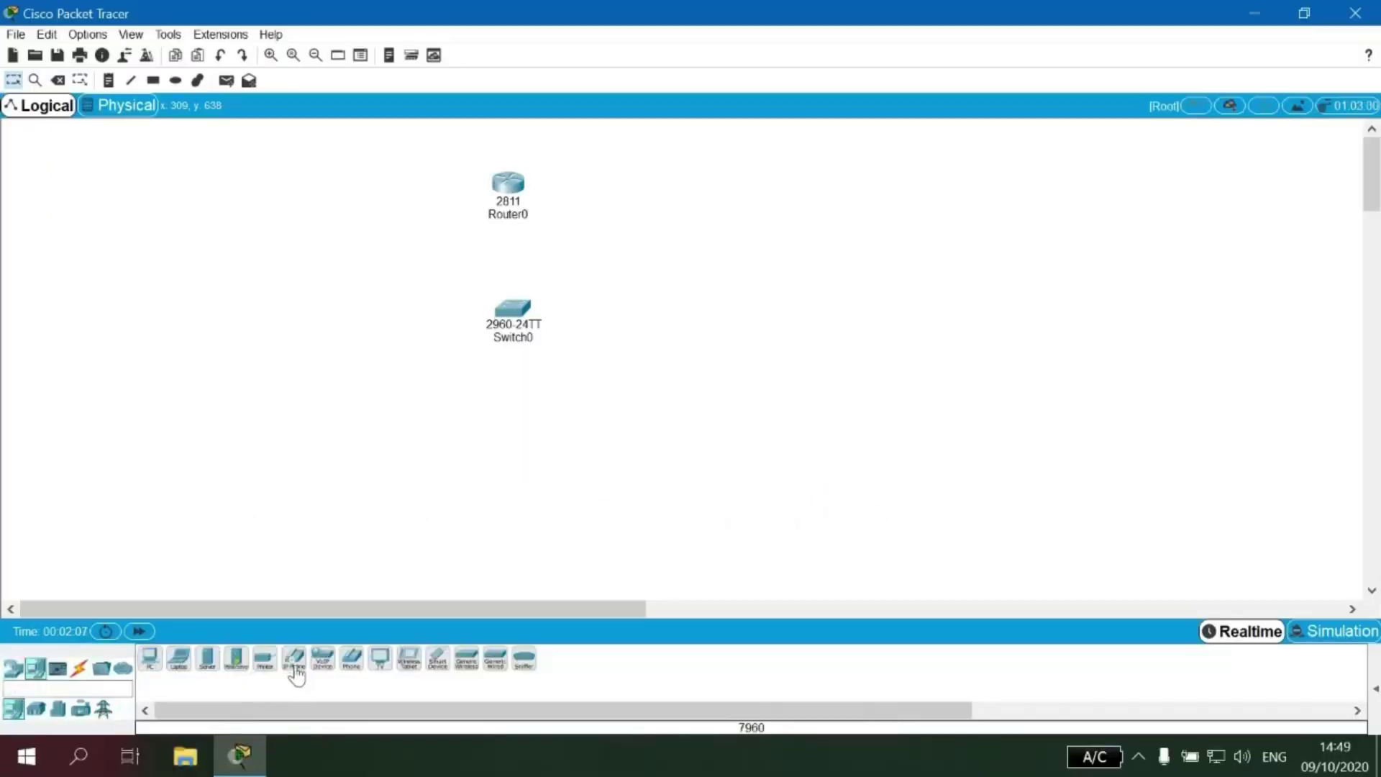
left_click_drag(870, 424, 894, 407)
left_click_drag(297, 652, 227, 402)
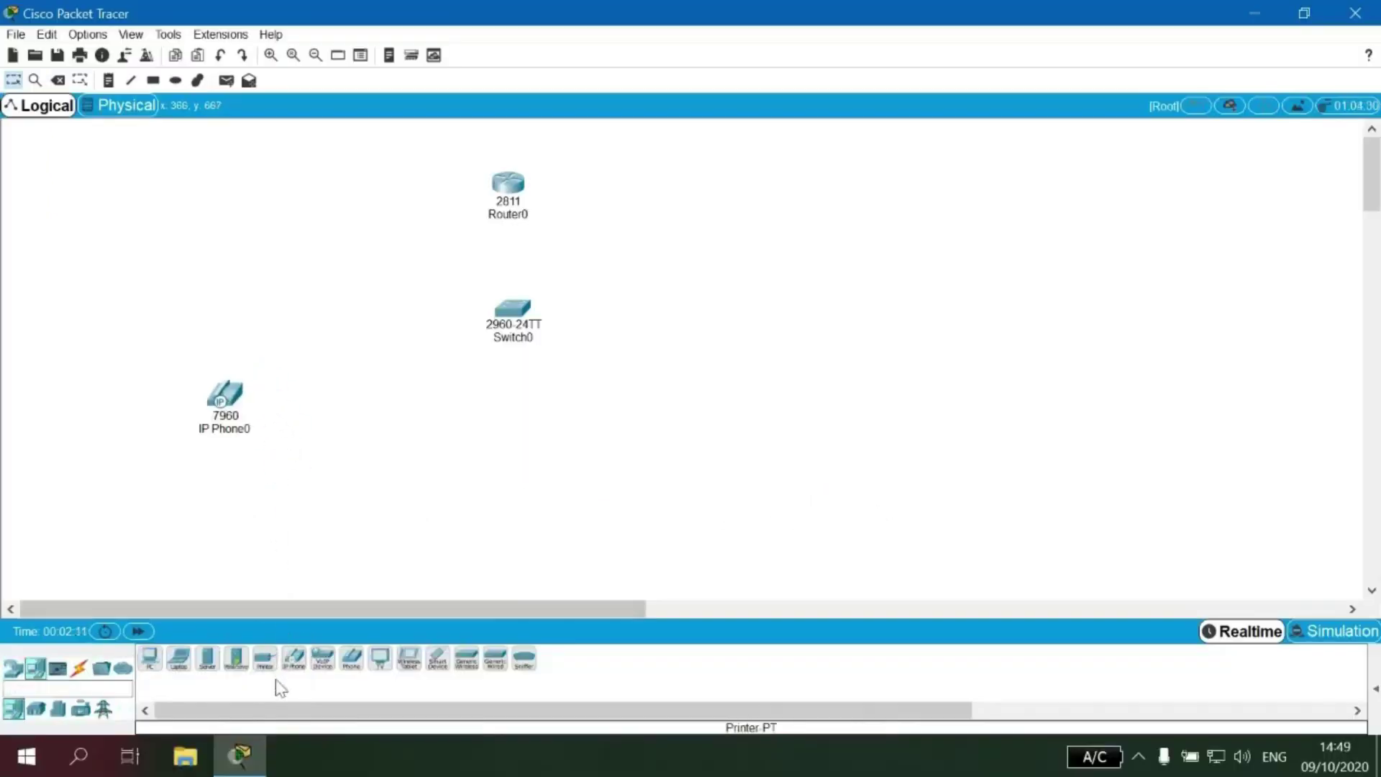
left_click_drag(295, 658, 511, 475)
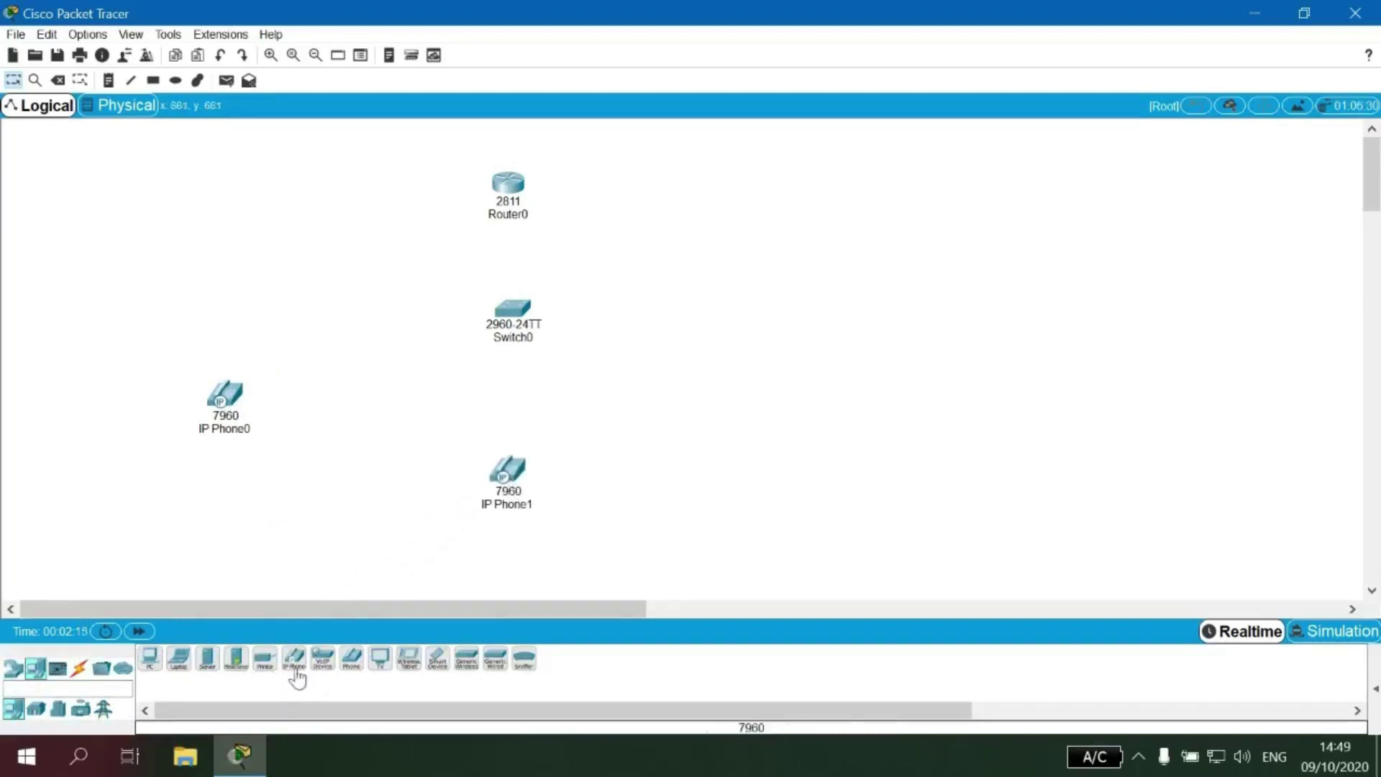
left_click_drag(298, 672, 745, 408)
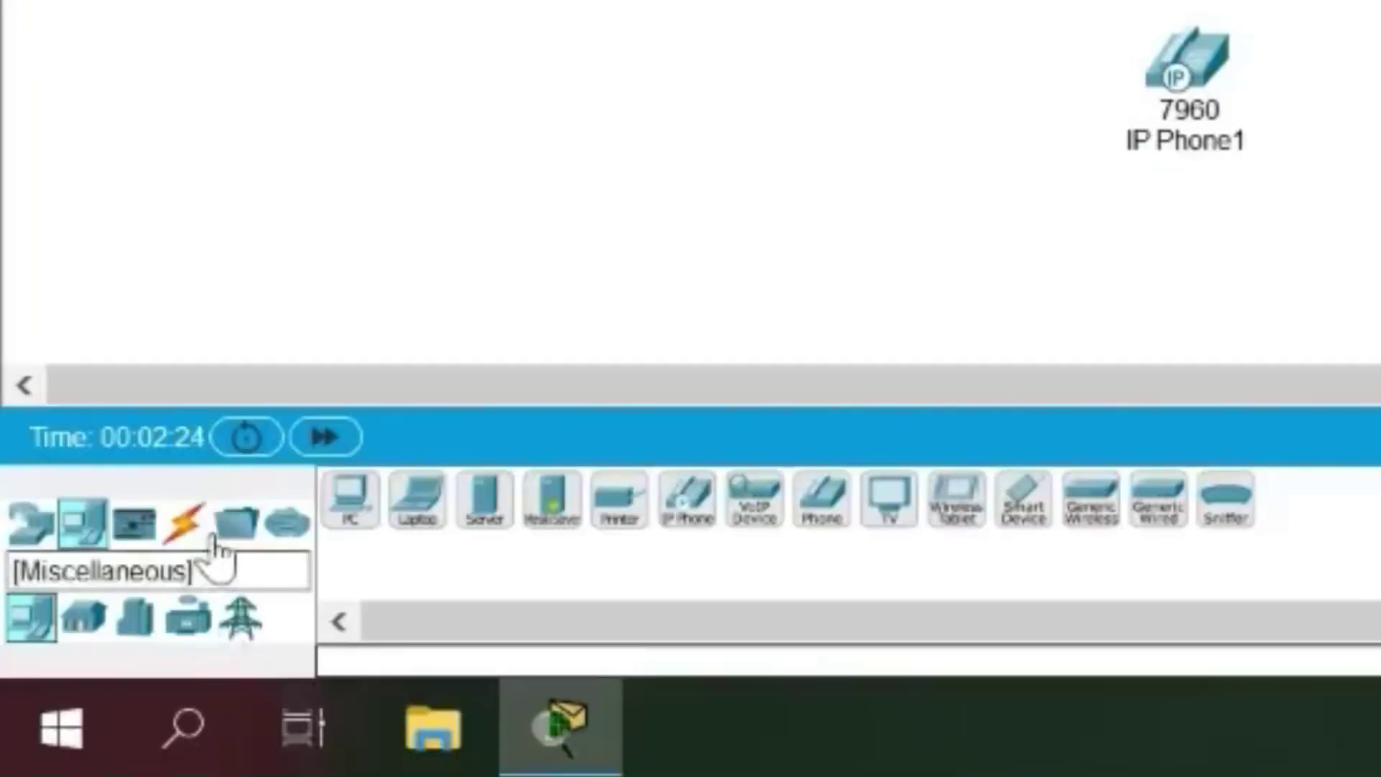
Connect Router0 FastEthernet0/0 to Switch0 FastEthernet0/1 with a copper straight-through cable
left_click(82, 670)
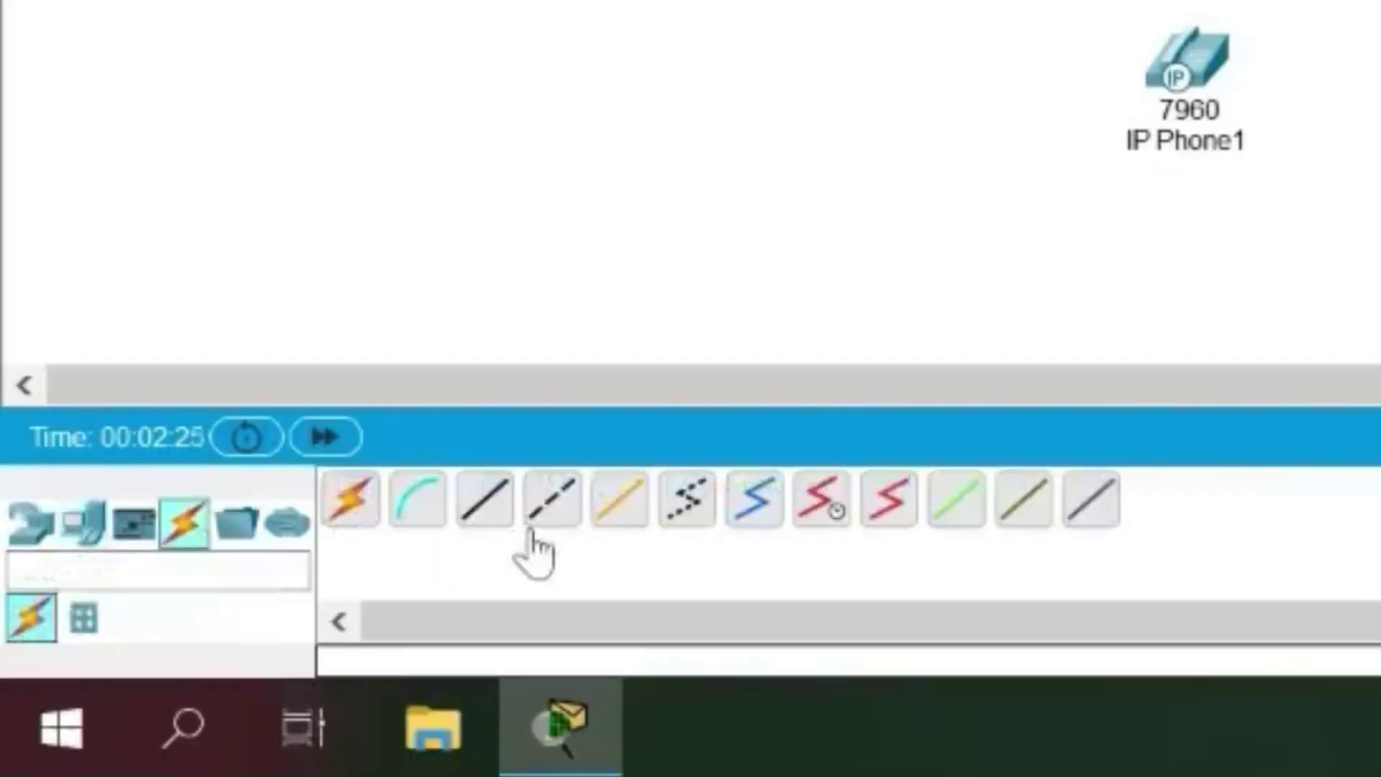
left_click(486, 503)
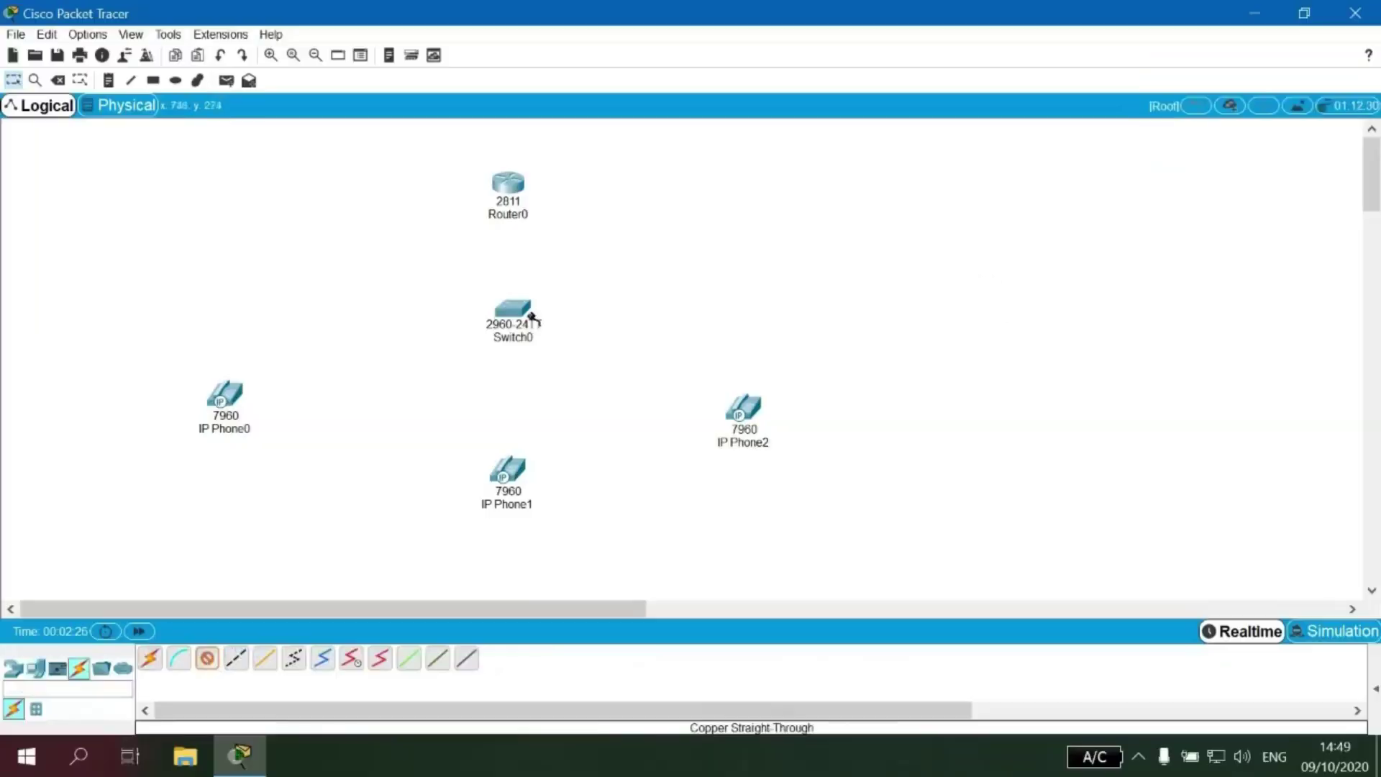
left_click(533, 317)
left_click(586, 191)
left_click(499, 184)
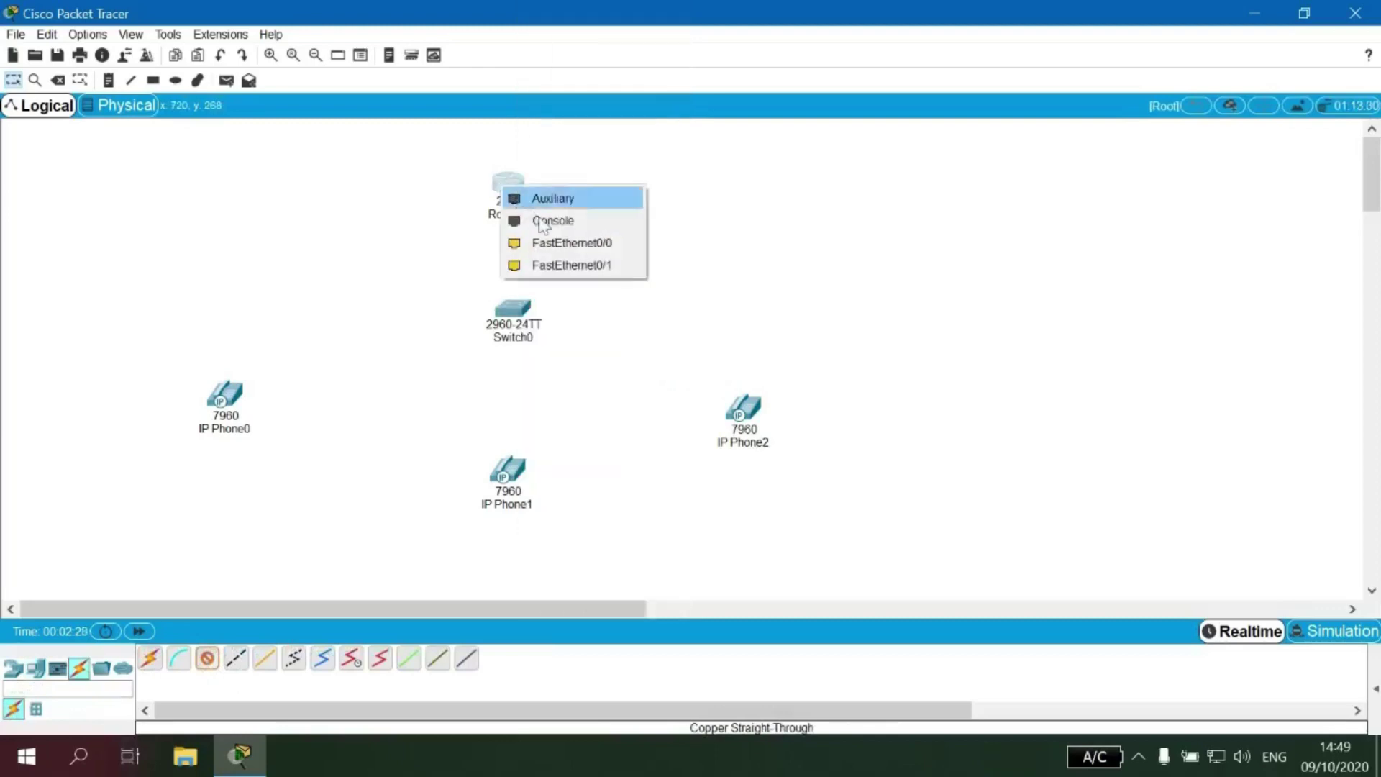
left_click(568, 243)
left_click(518, 316)
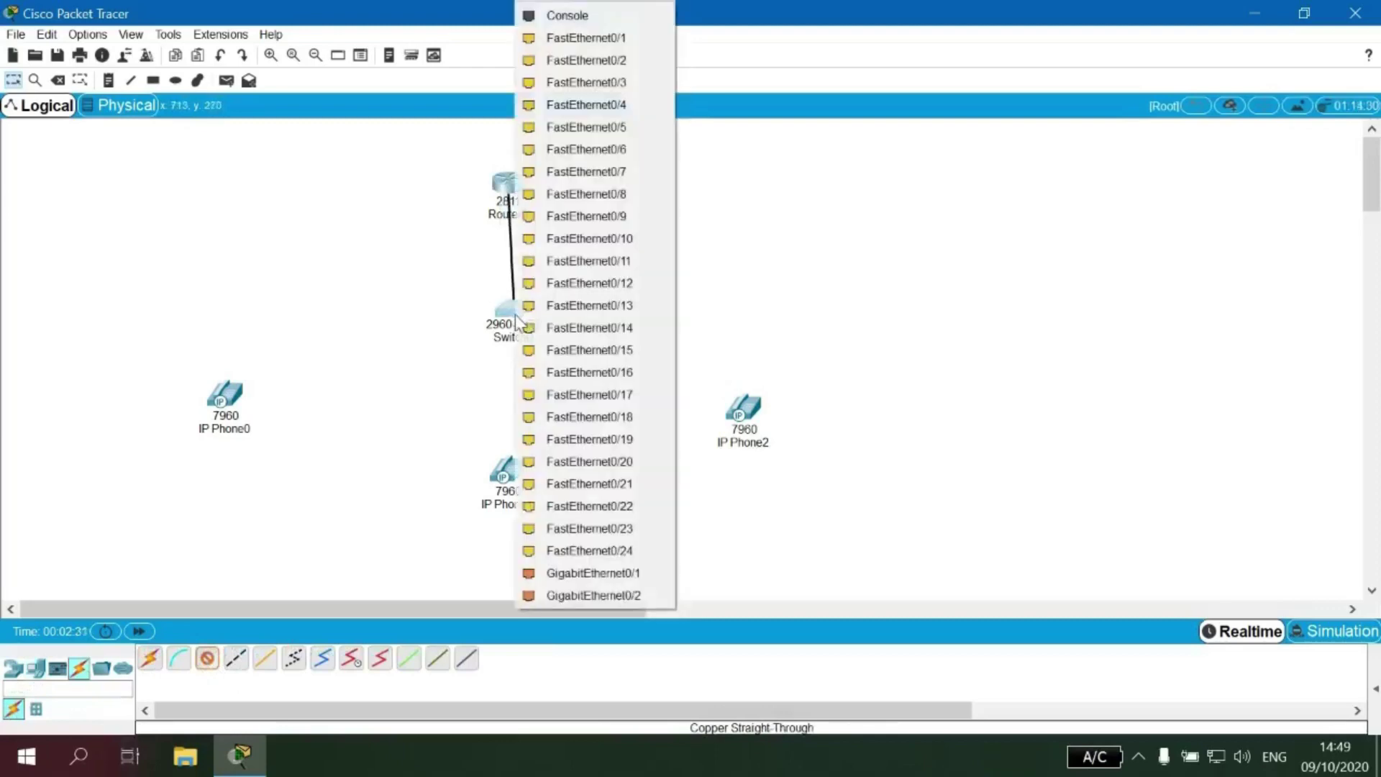
left_click(612, 35)
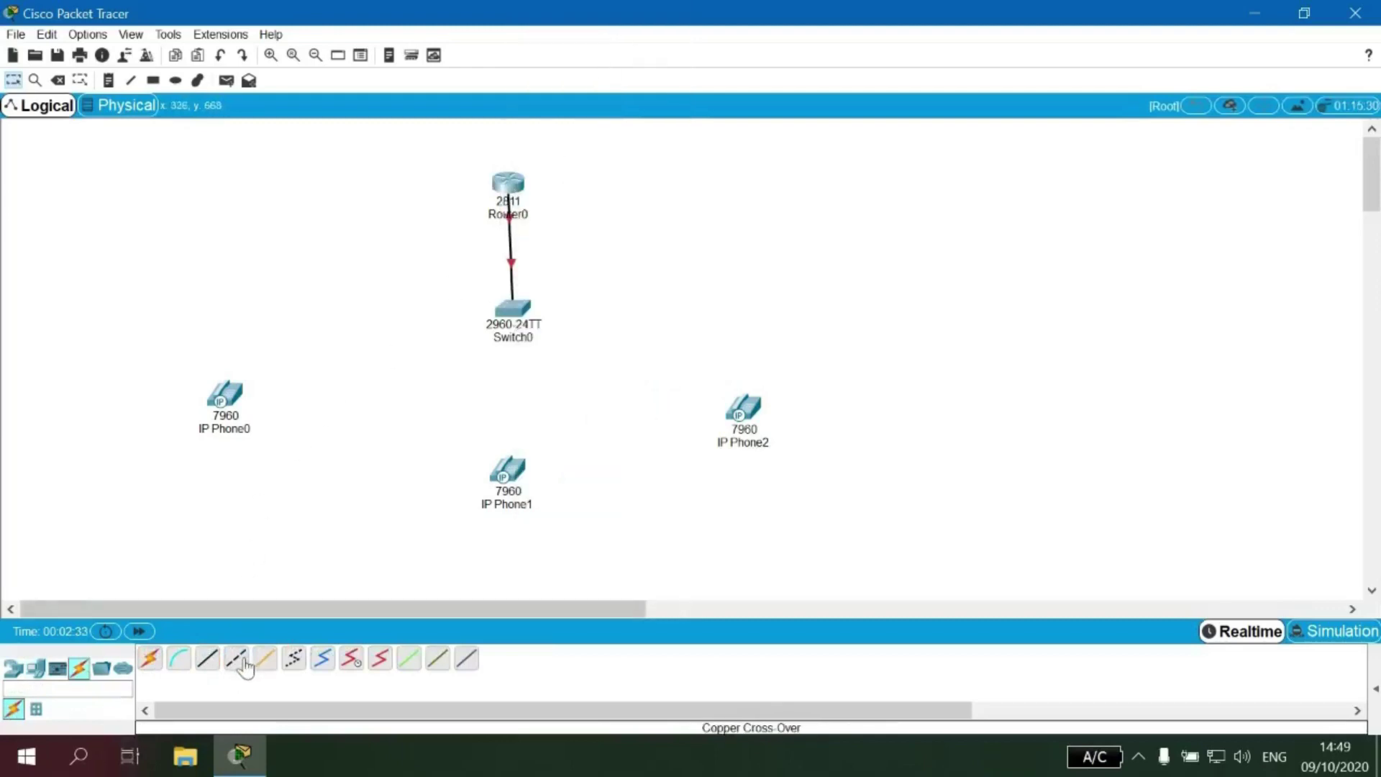
Connect the Switch port of IP Phone0 to Switch0 FastEthernet0/2 with a copper straight-through cable
left_click(207, 658)
left_click(237, 396)
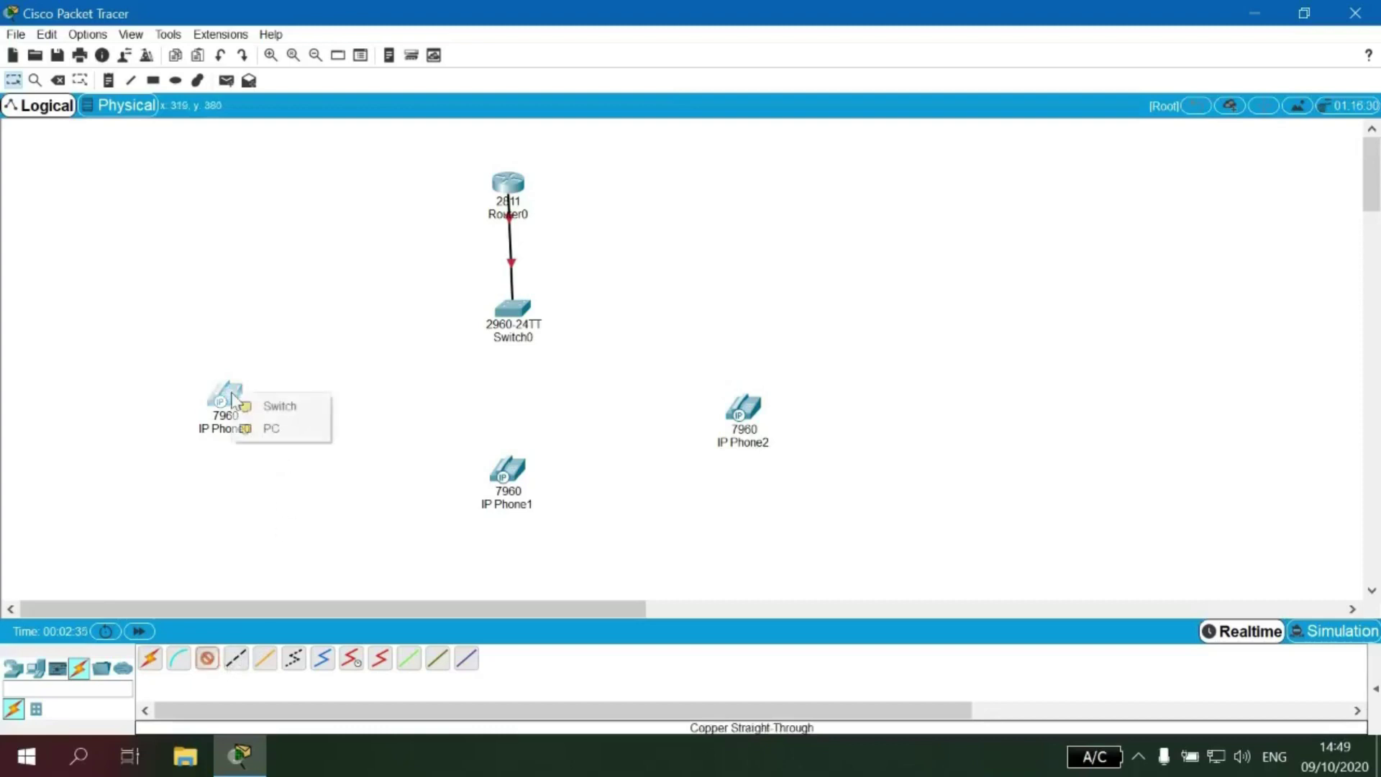
left_click(278, 403)
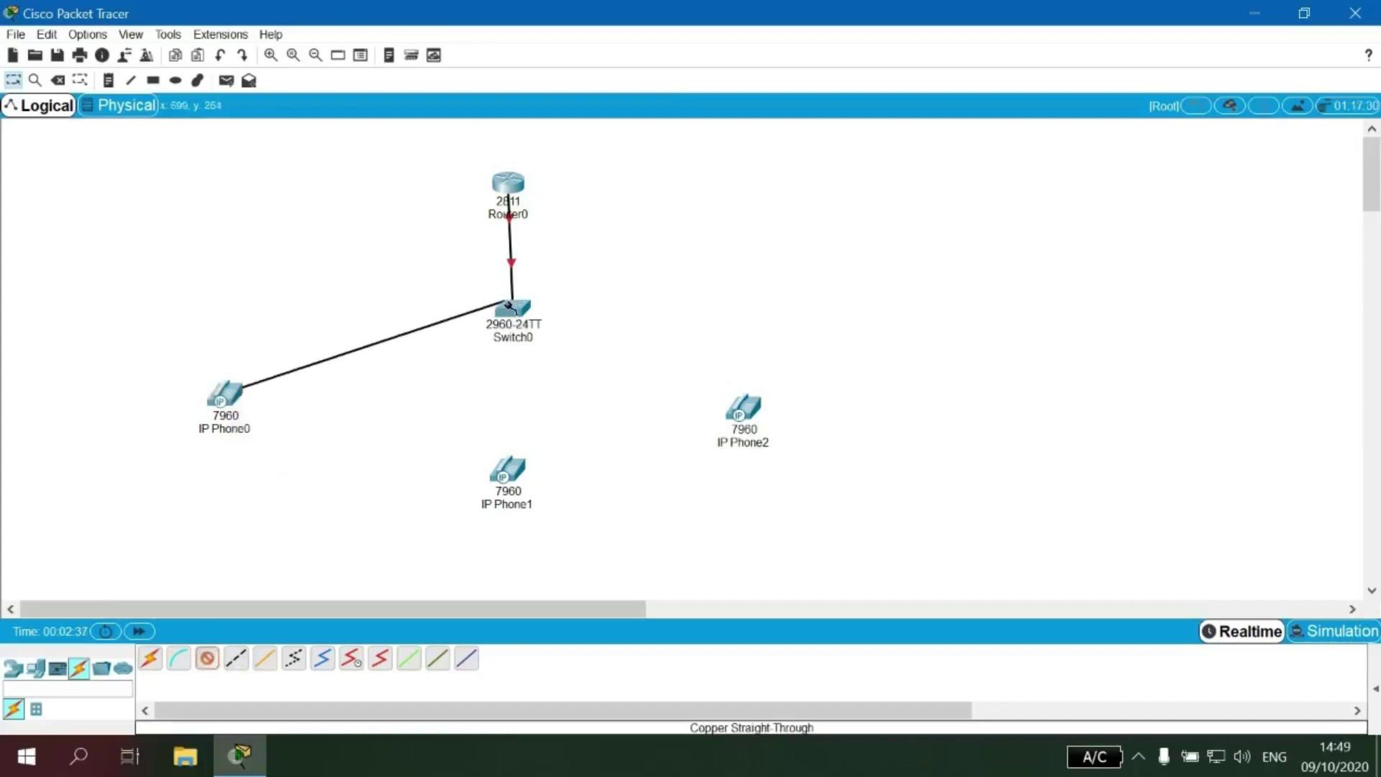
left_click(509, 306)
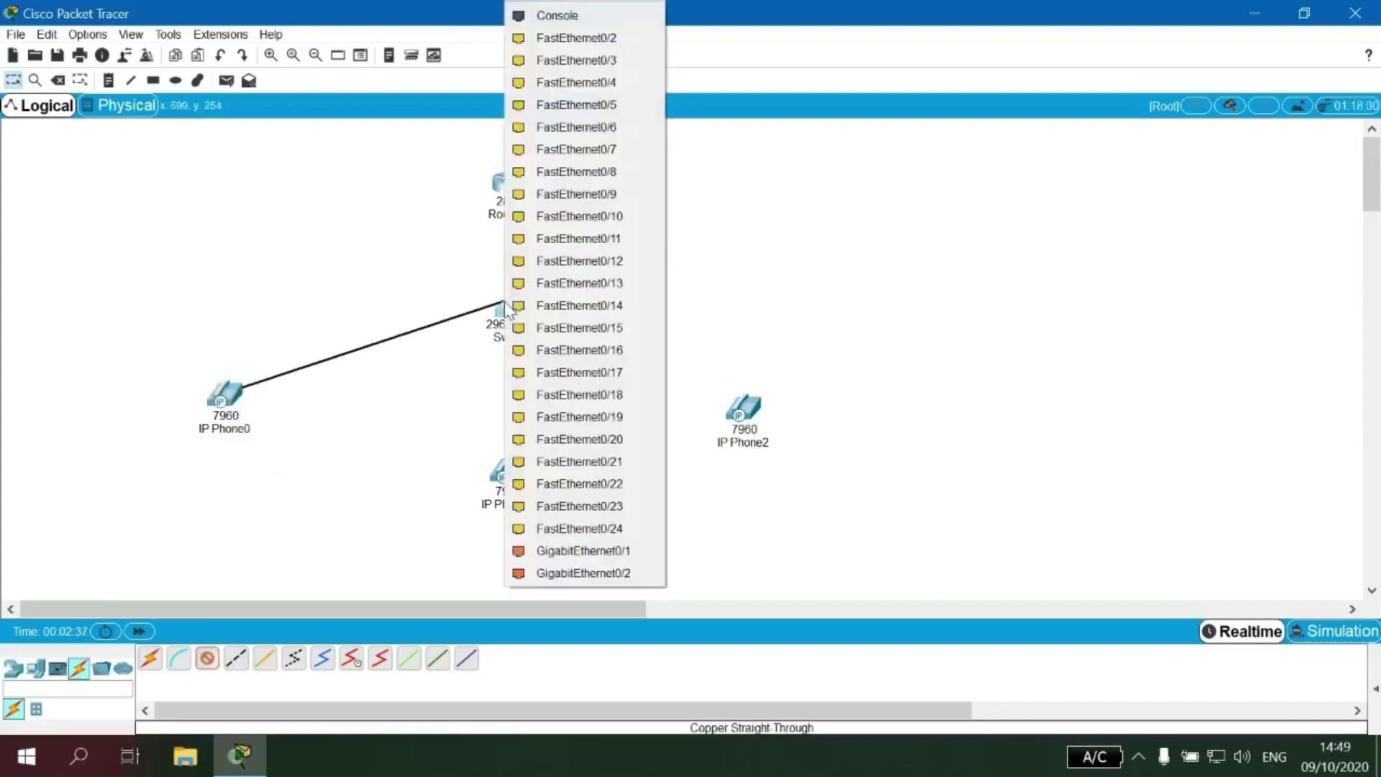
left_click(626, 38)
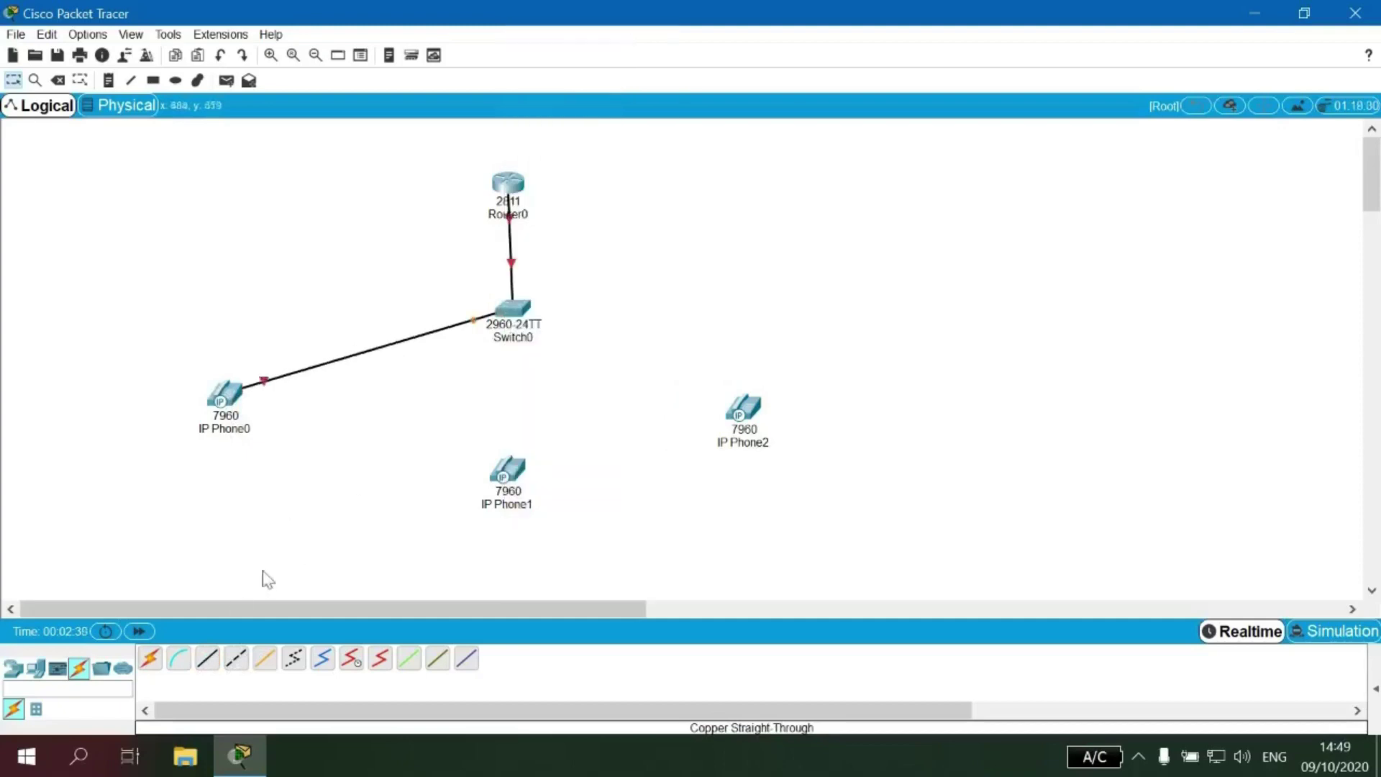
Connect the Switch port of IP Phone1 to Switch0 FastEthernet0/3 with a copper straight-through cable
left_click(208, 658)
left_click(523, 474)
left_click(541, 487)
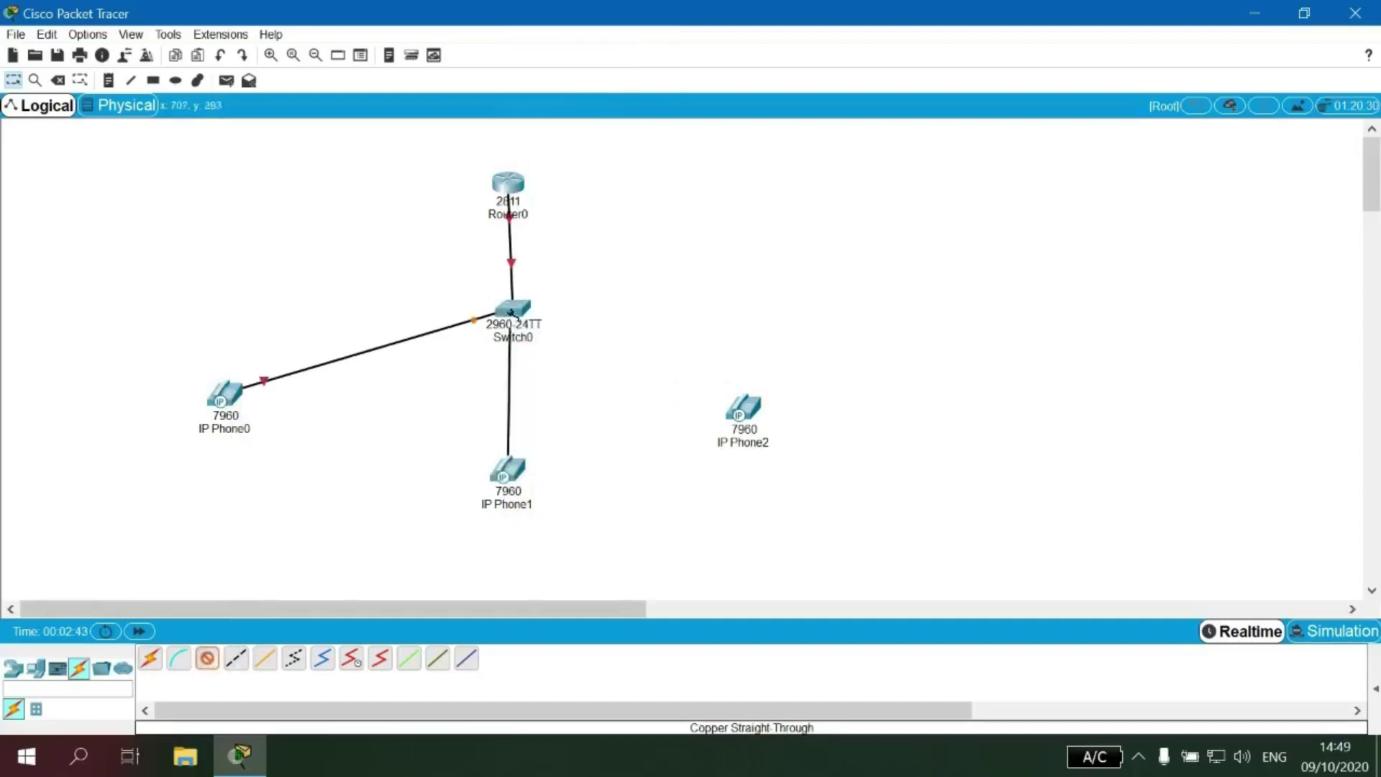
left_click(509, 308)
left_click(593, 37)
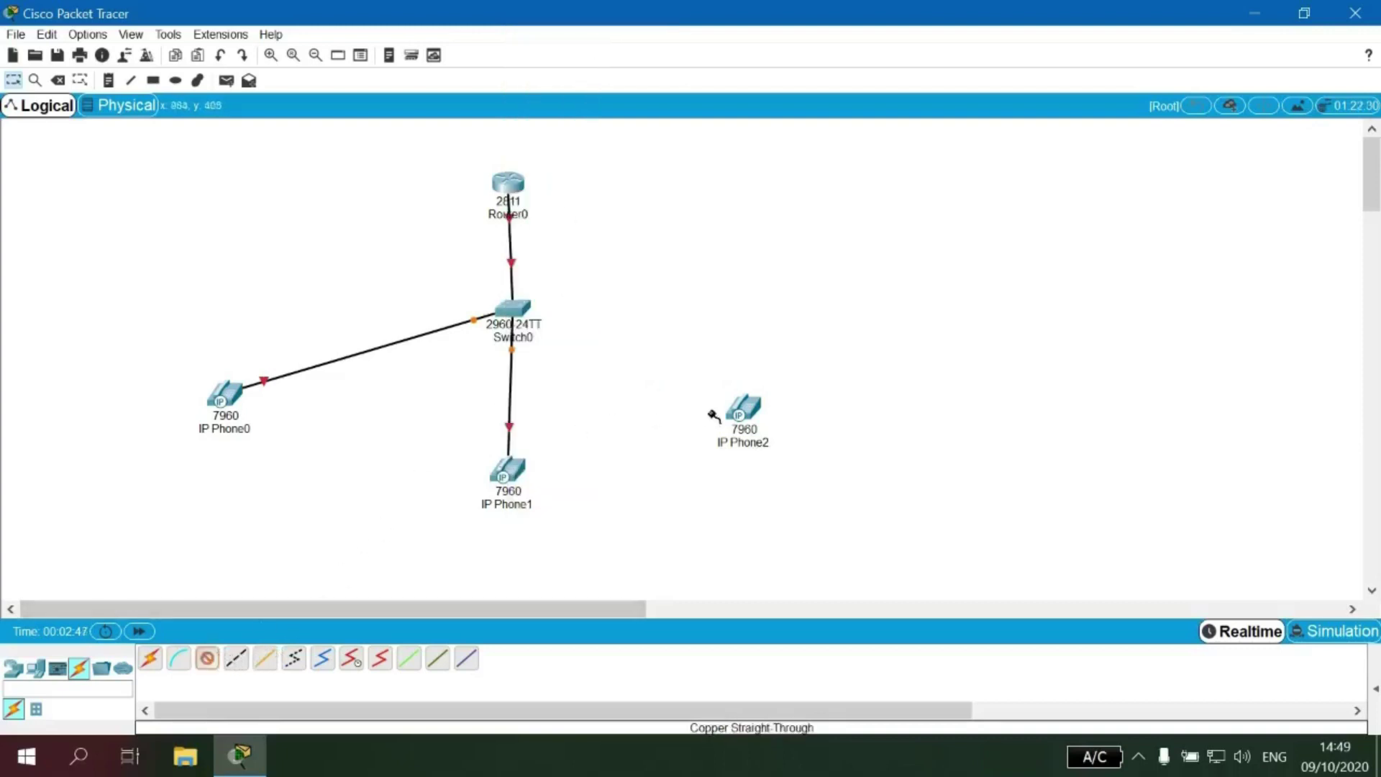
Connect the Switch port of IP Phone2 to Switch0 FastEthernet0/4 with a copper straight-through cable
left_click(730, 404)
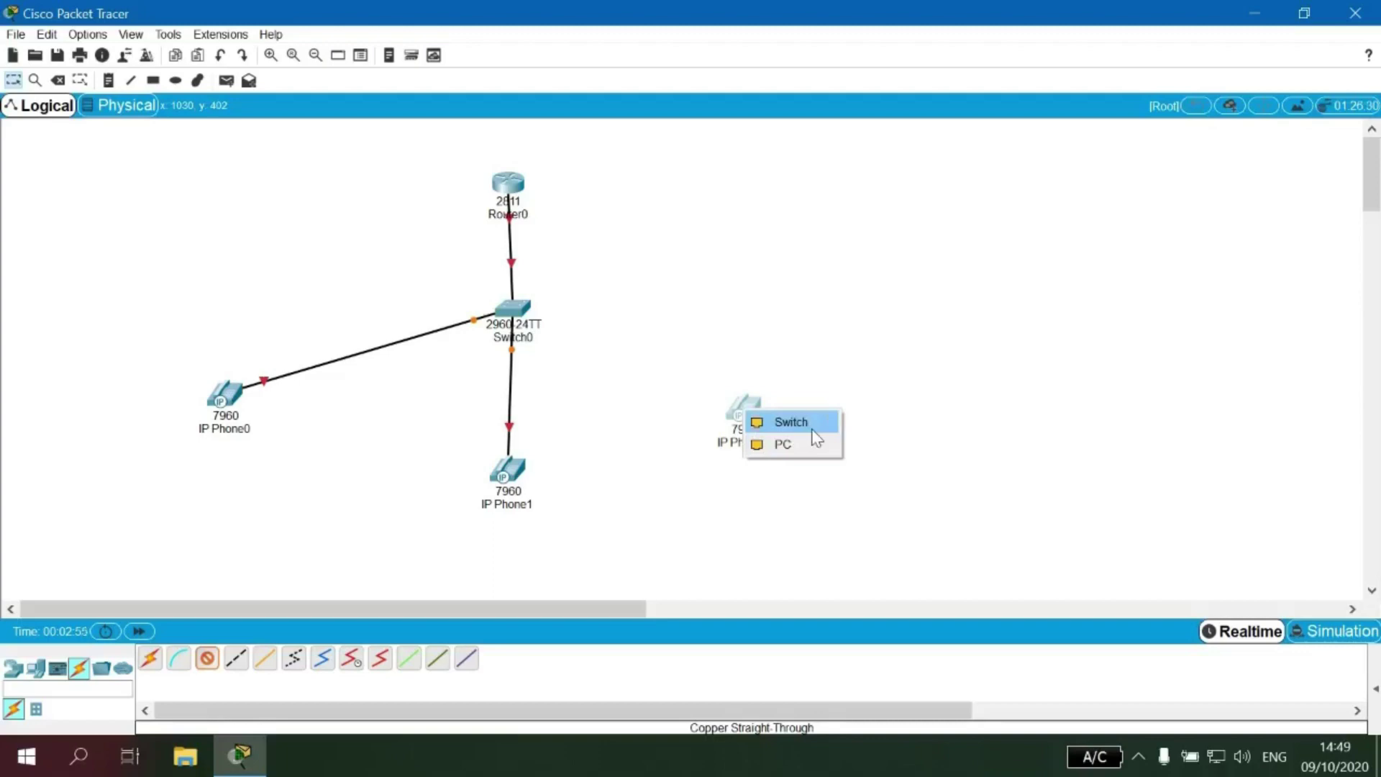
left_click(791, 422)
left_click(510, 311)
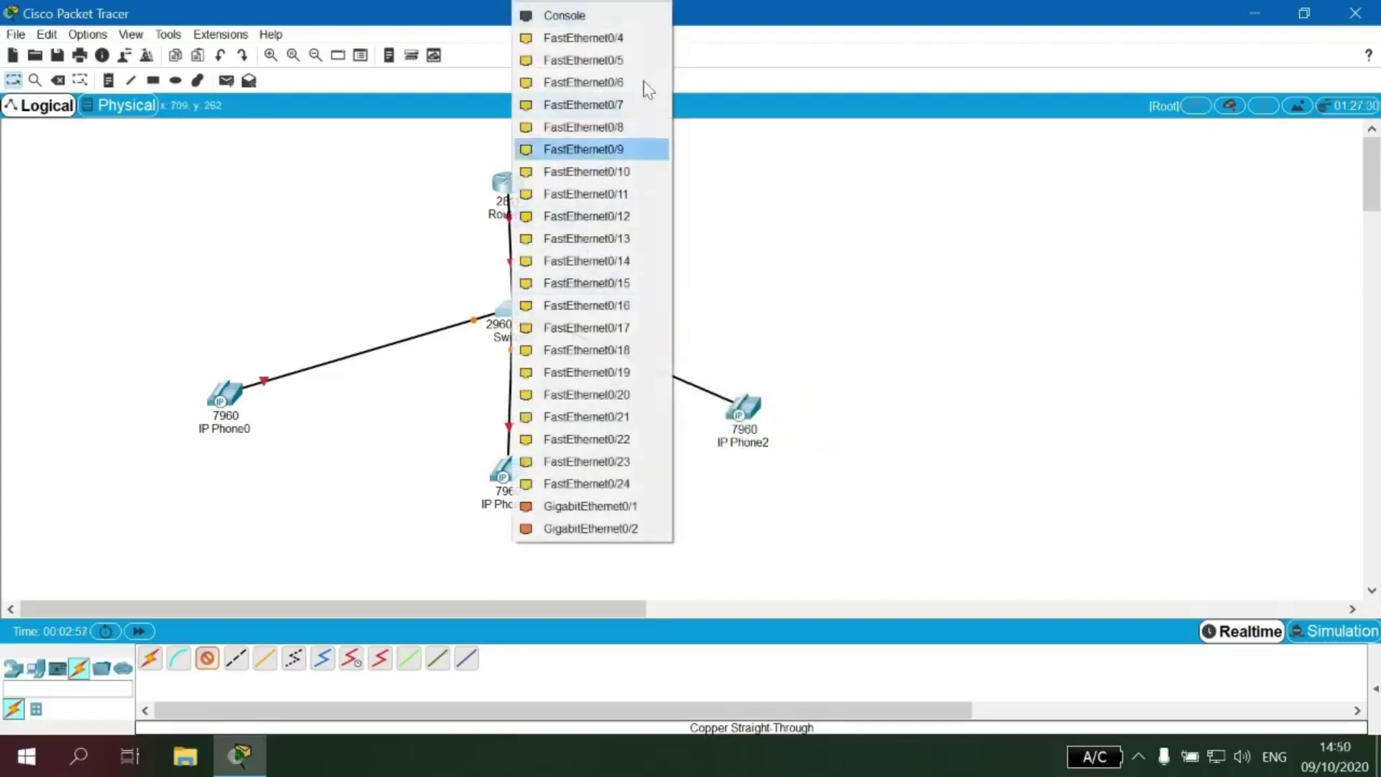
left_click(658, 37)
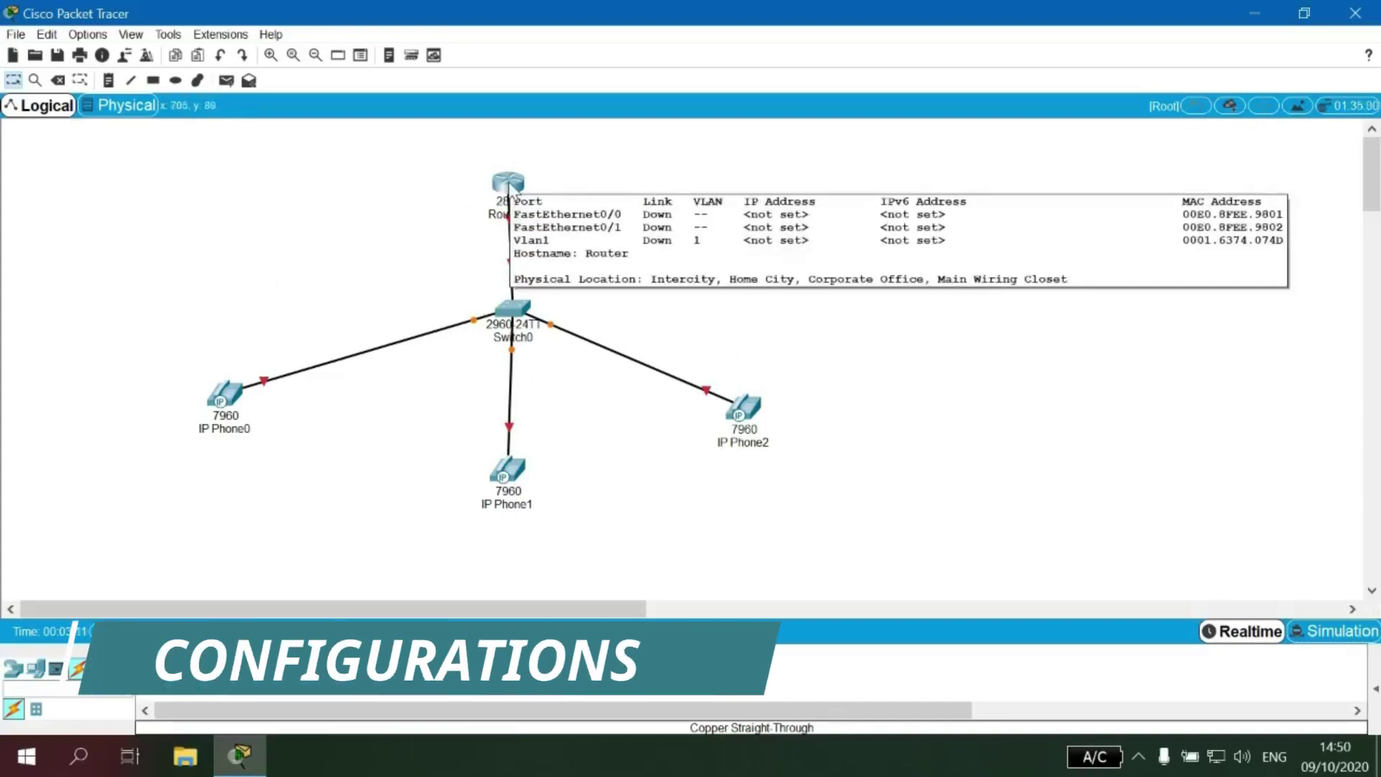
Open Router0's command line and answer no to the initial configuration dialog to reach the router prompt
left_click(508, 183)
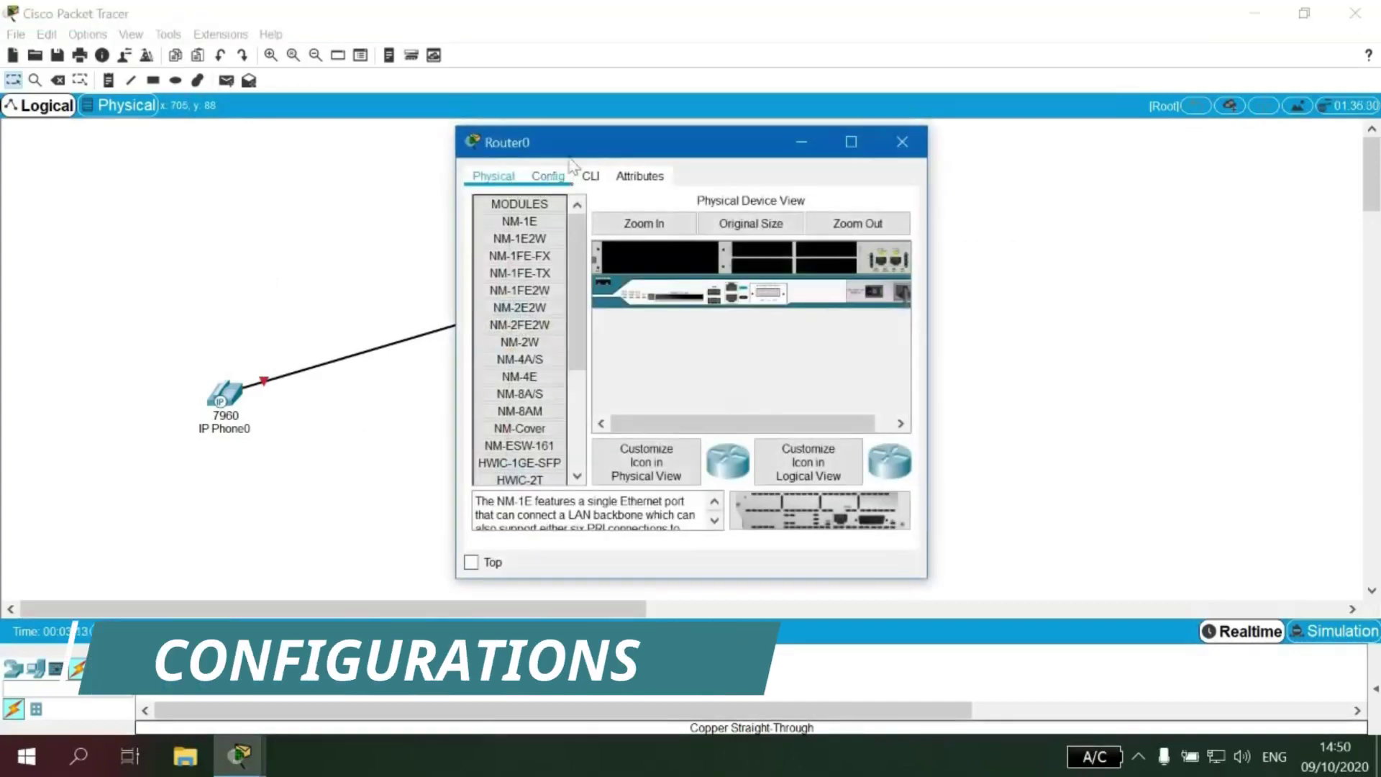
left_click(590, 176)
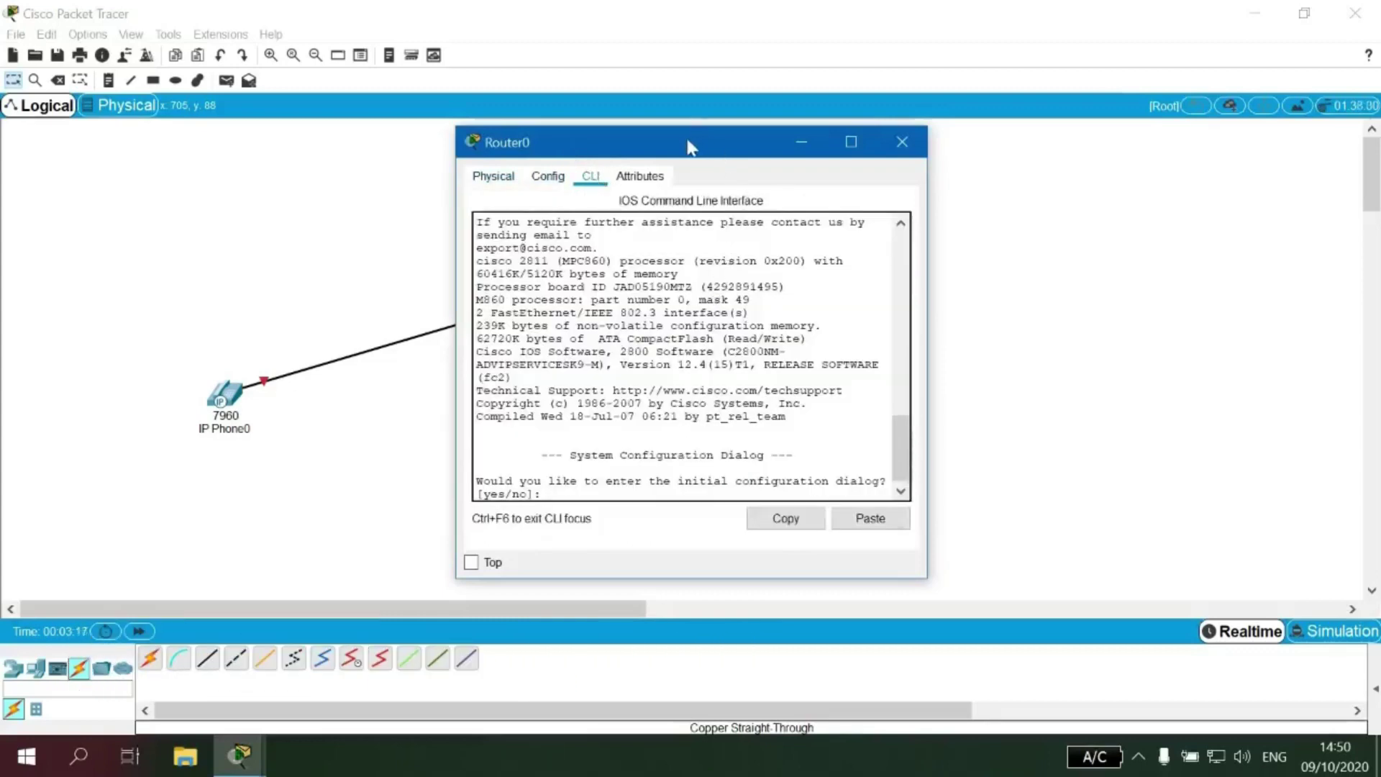
left_click_drag(689, 148, 609, 74)
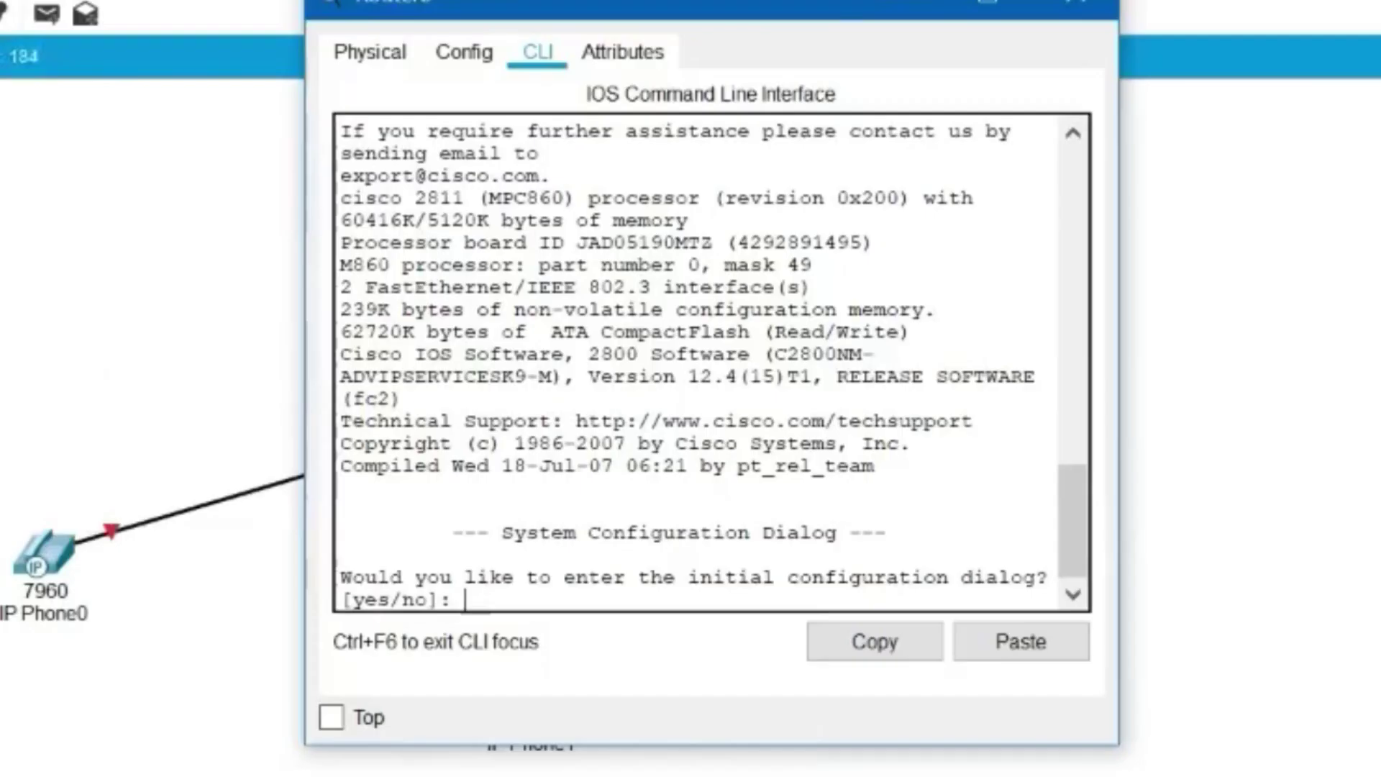
type("no")
key("Return")
key("Return")
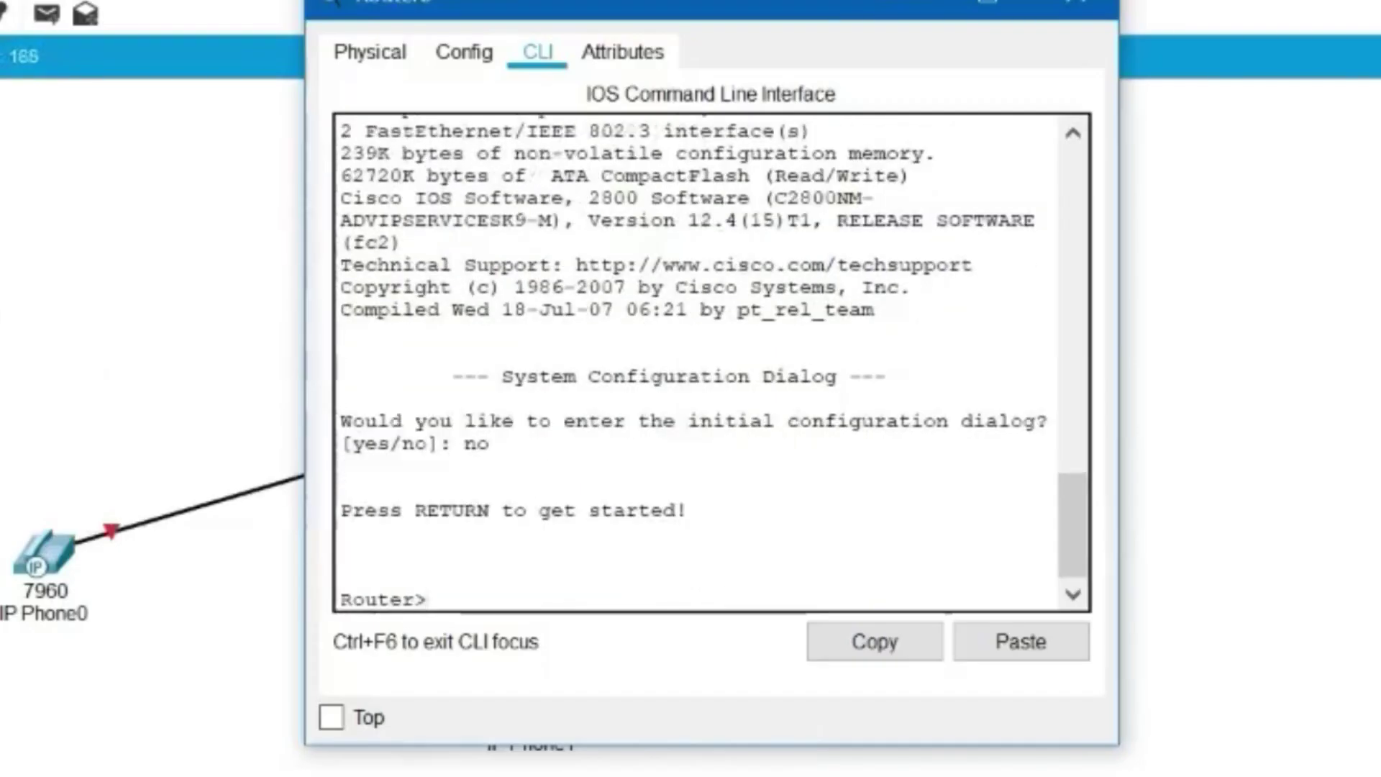
Enter privileged mode on Router0 with en and global configuration mode with conf t
type("en")
key("Return")
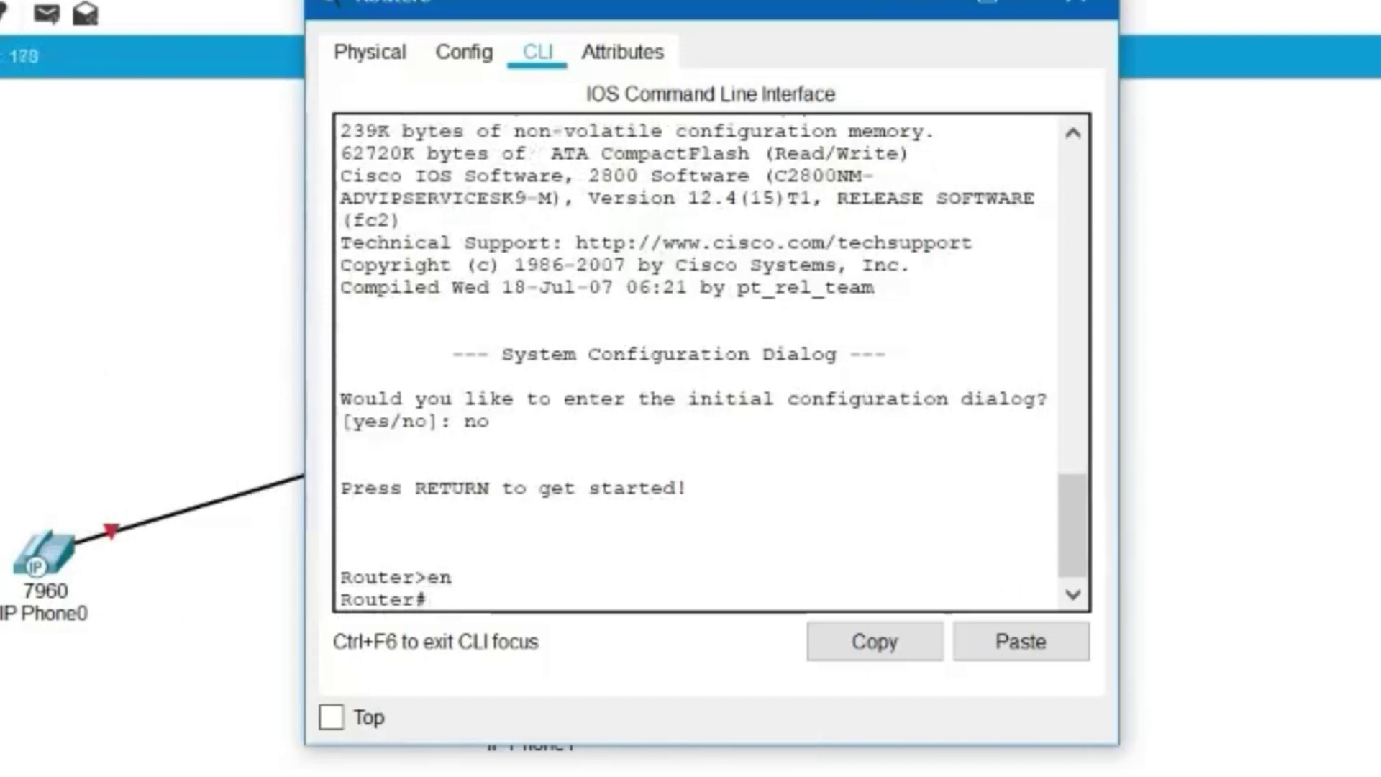
type("conf")
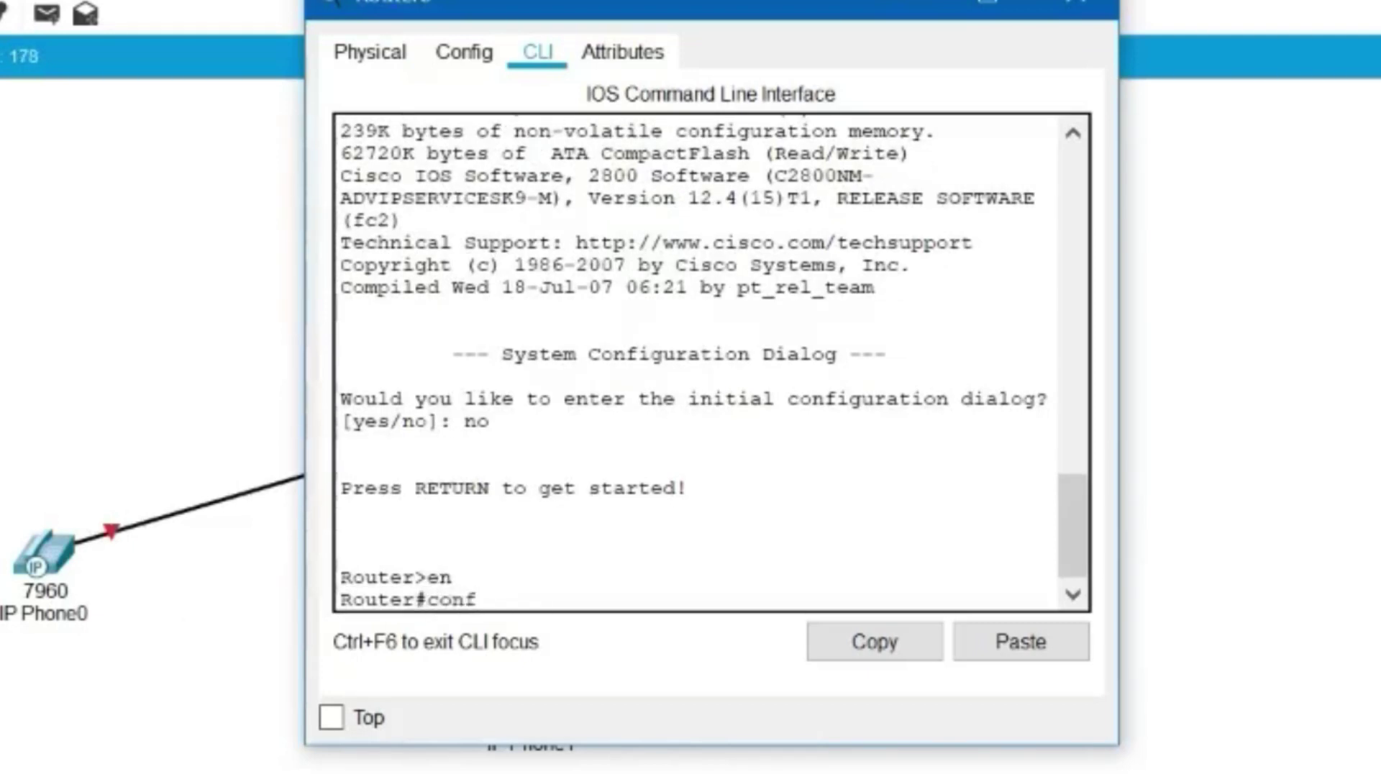
type(" t")
key("Return")
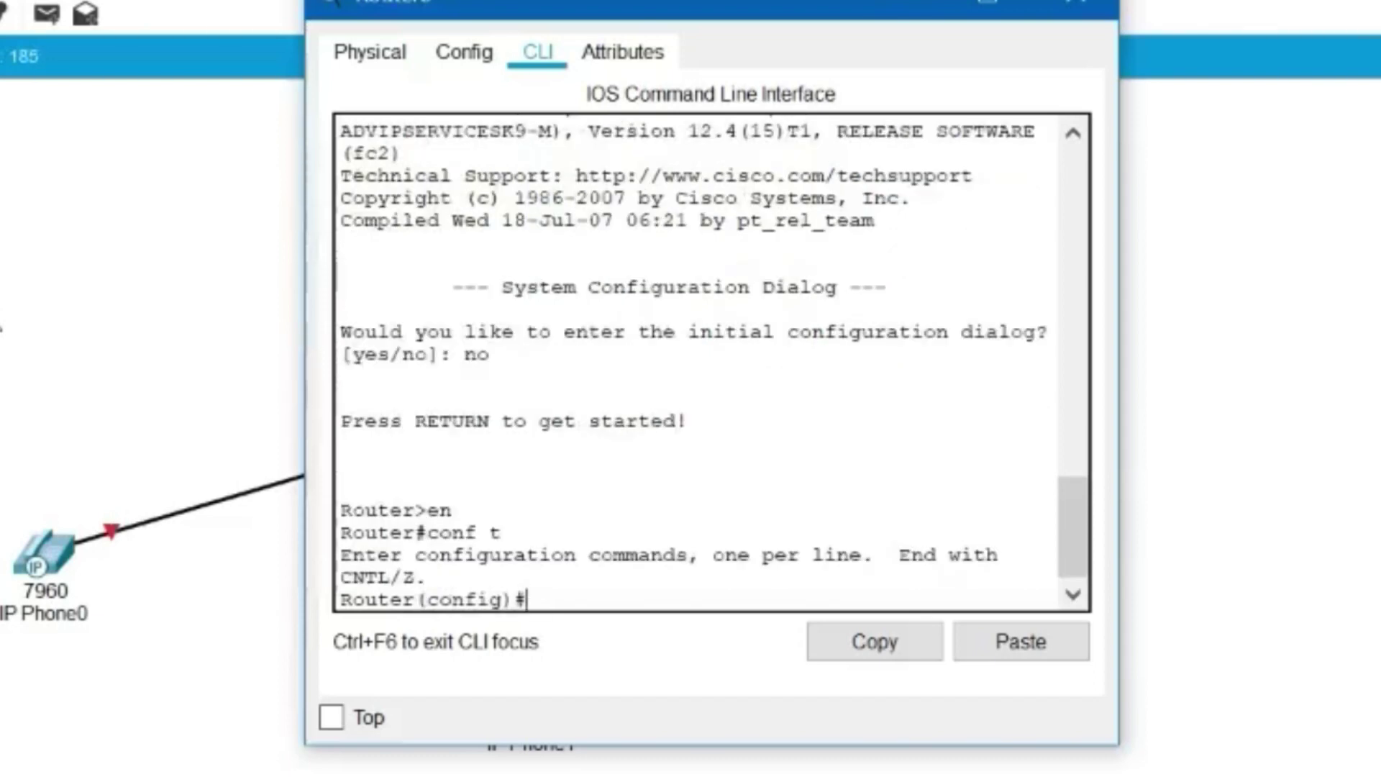
Assign IP address 192.168.19.1 with mask 255.255.255.0 to router interface fa0/0 and enable it with no shut
type("int fa0/0")
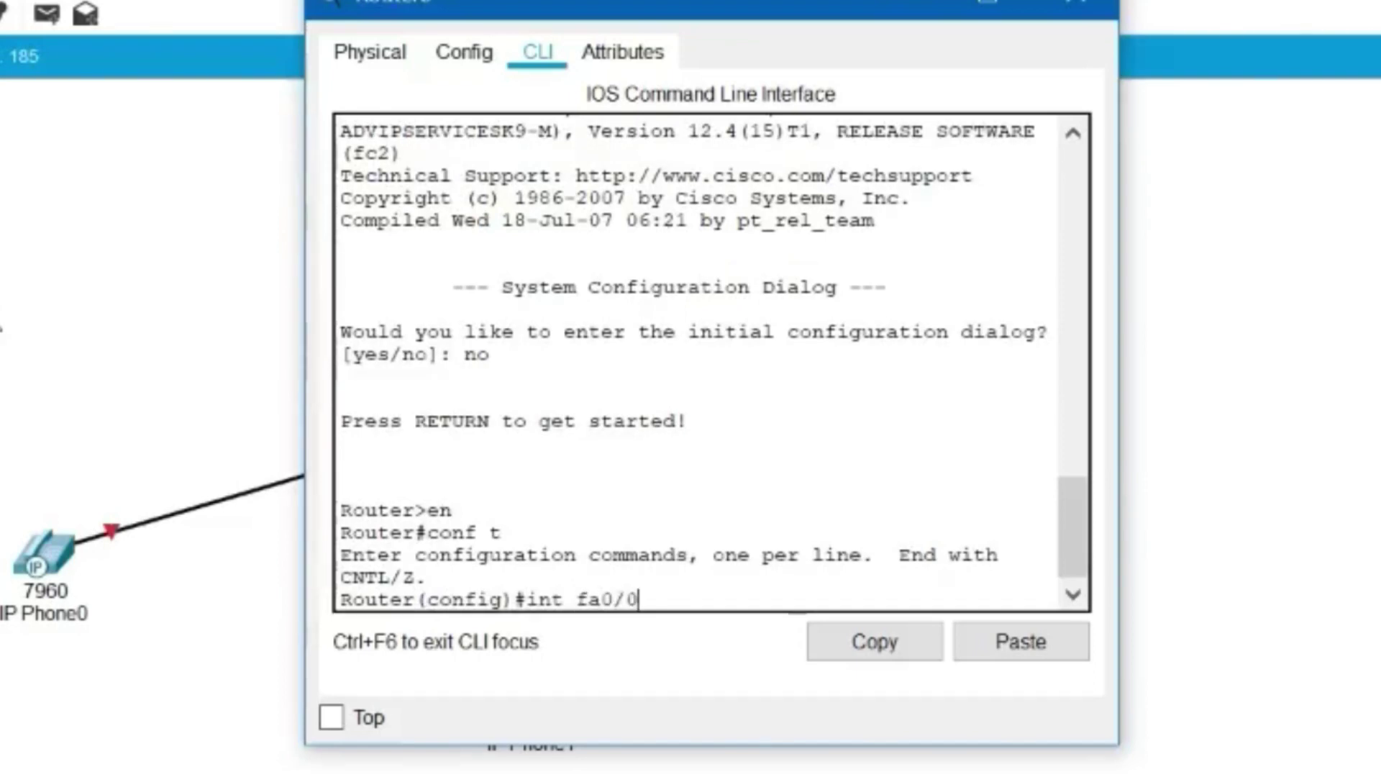
key("Return")
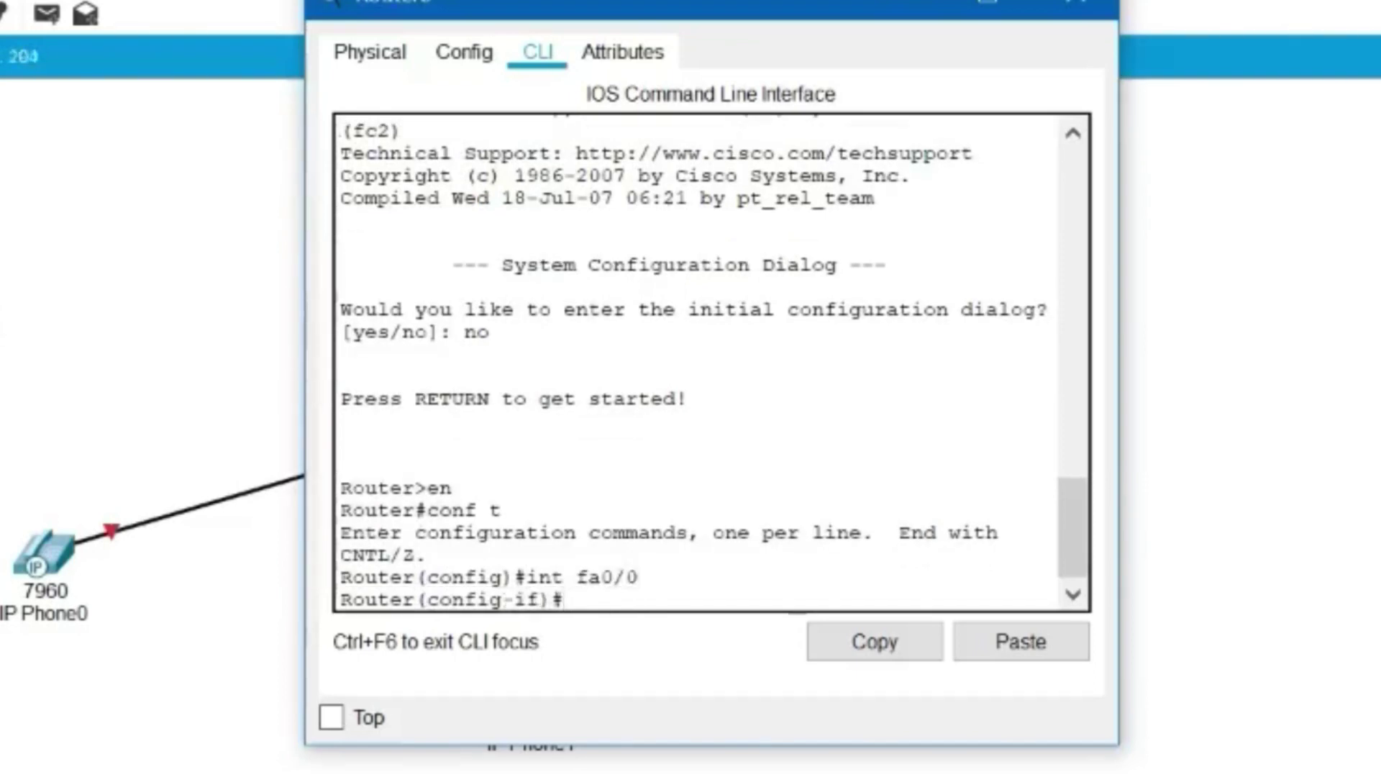
type("ip address ")
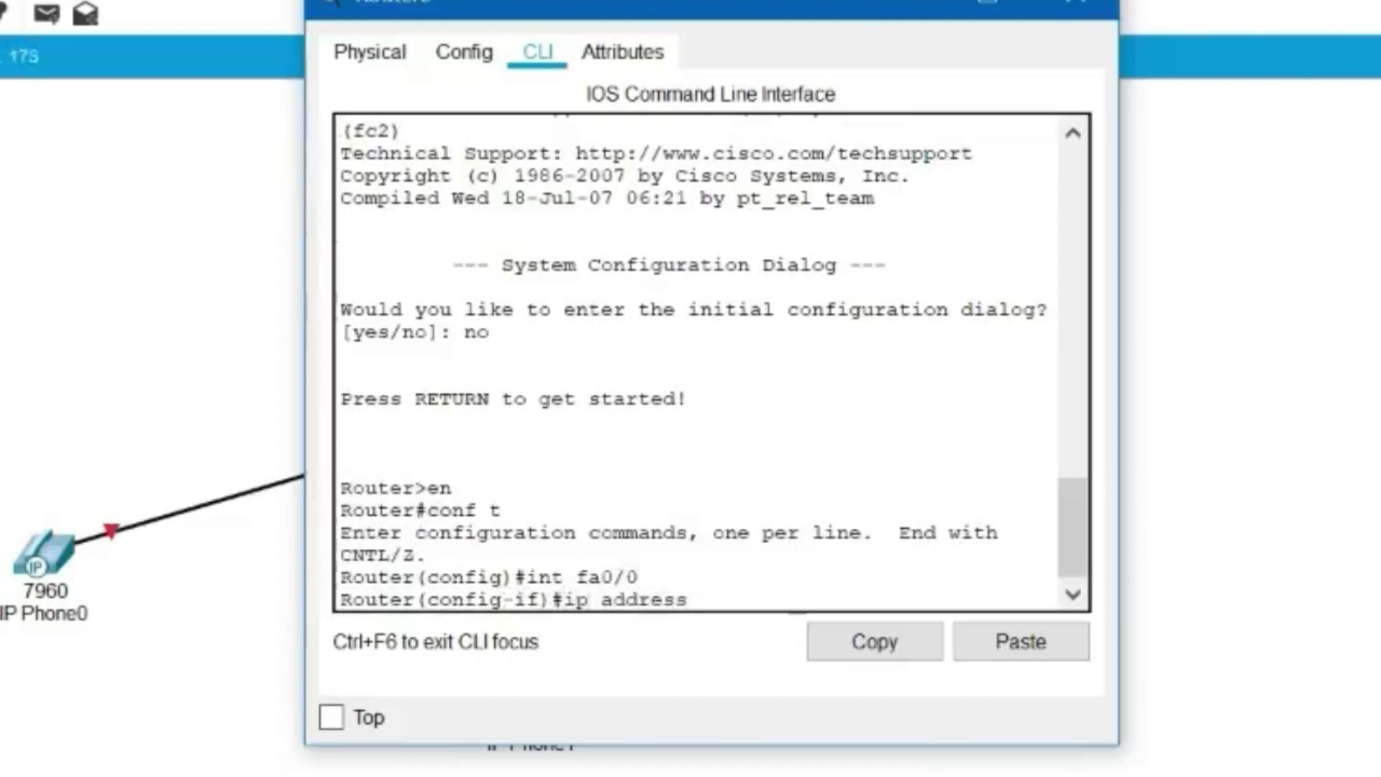
type("192.168")
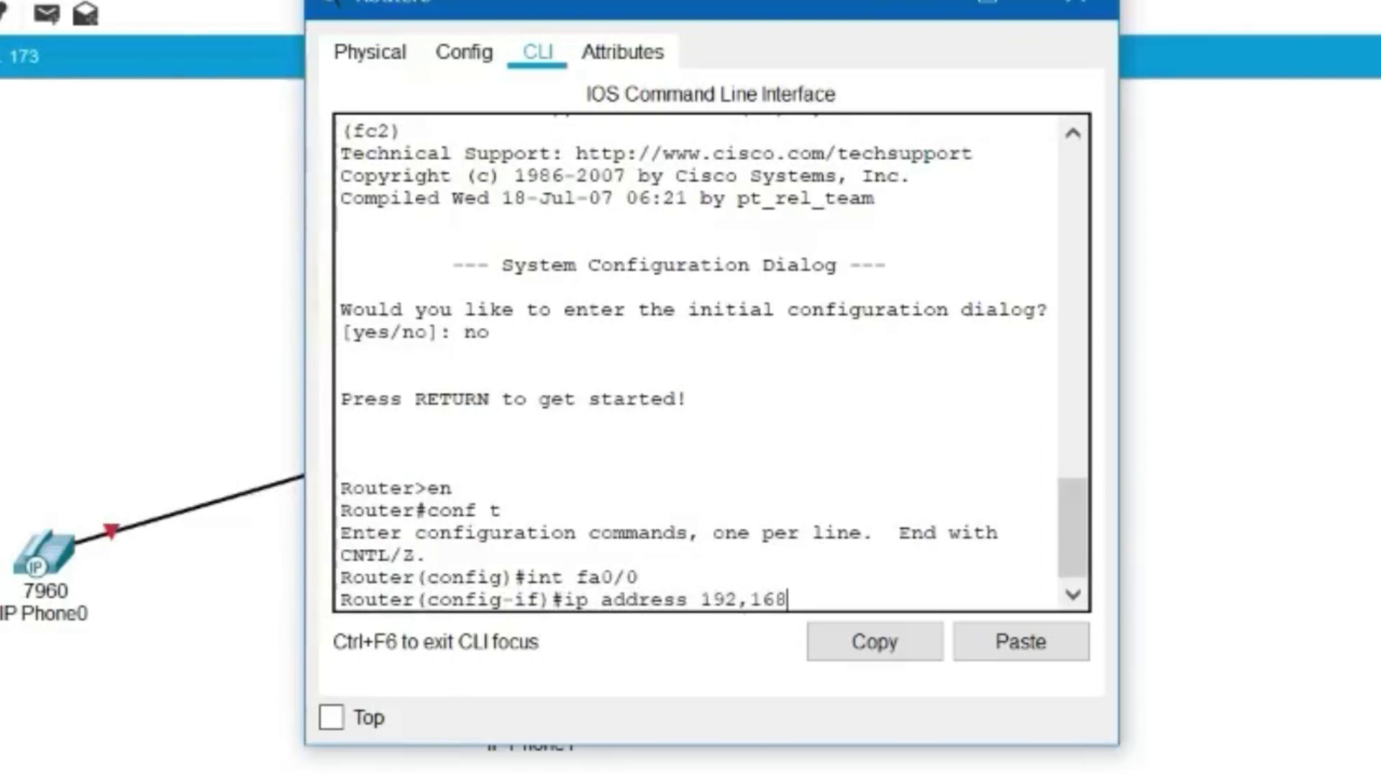
key("BackSpace")
key("BackSpace")
key("BackSpace")
key("BackSpace")
type(".168.19.1 255.255")
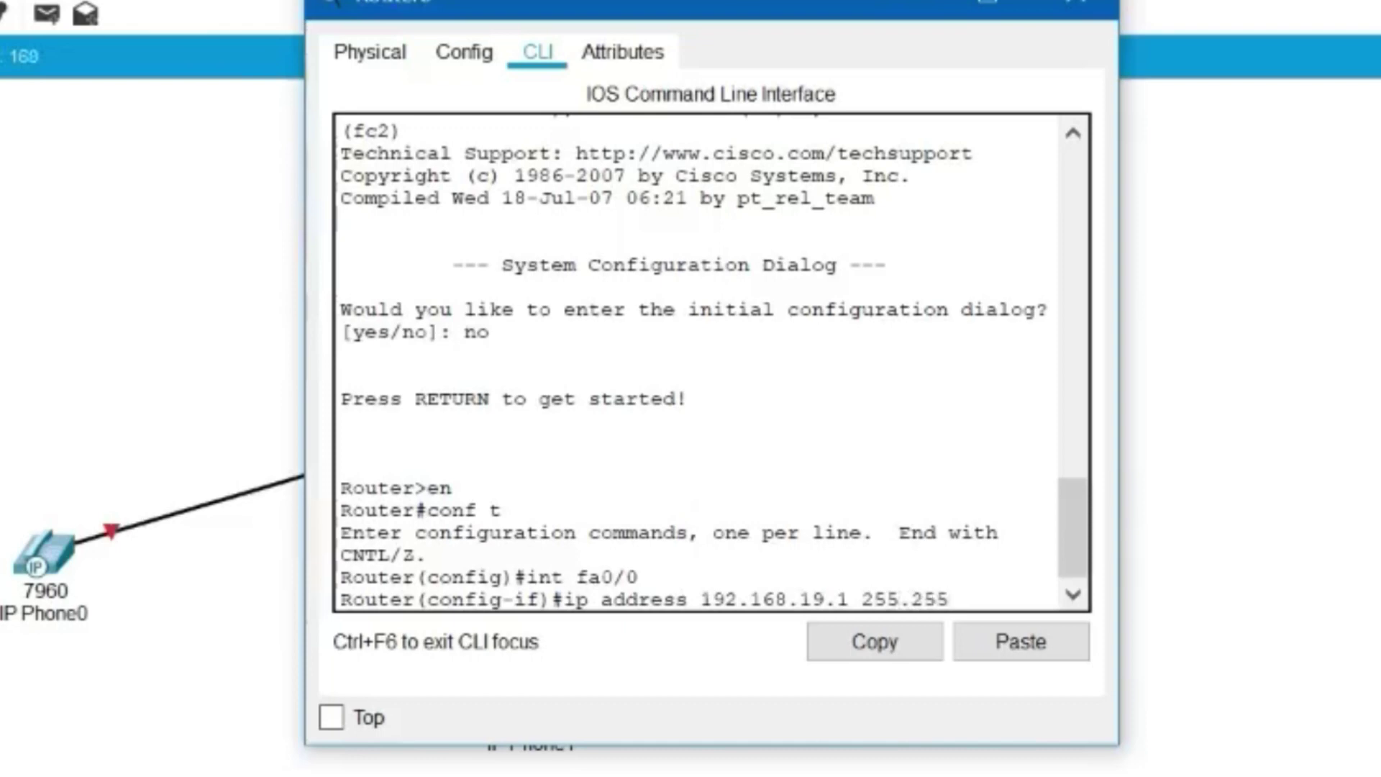
type(".255.0")
key("Return")
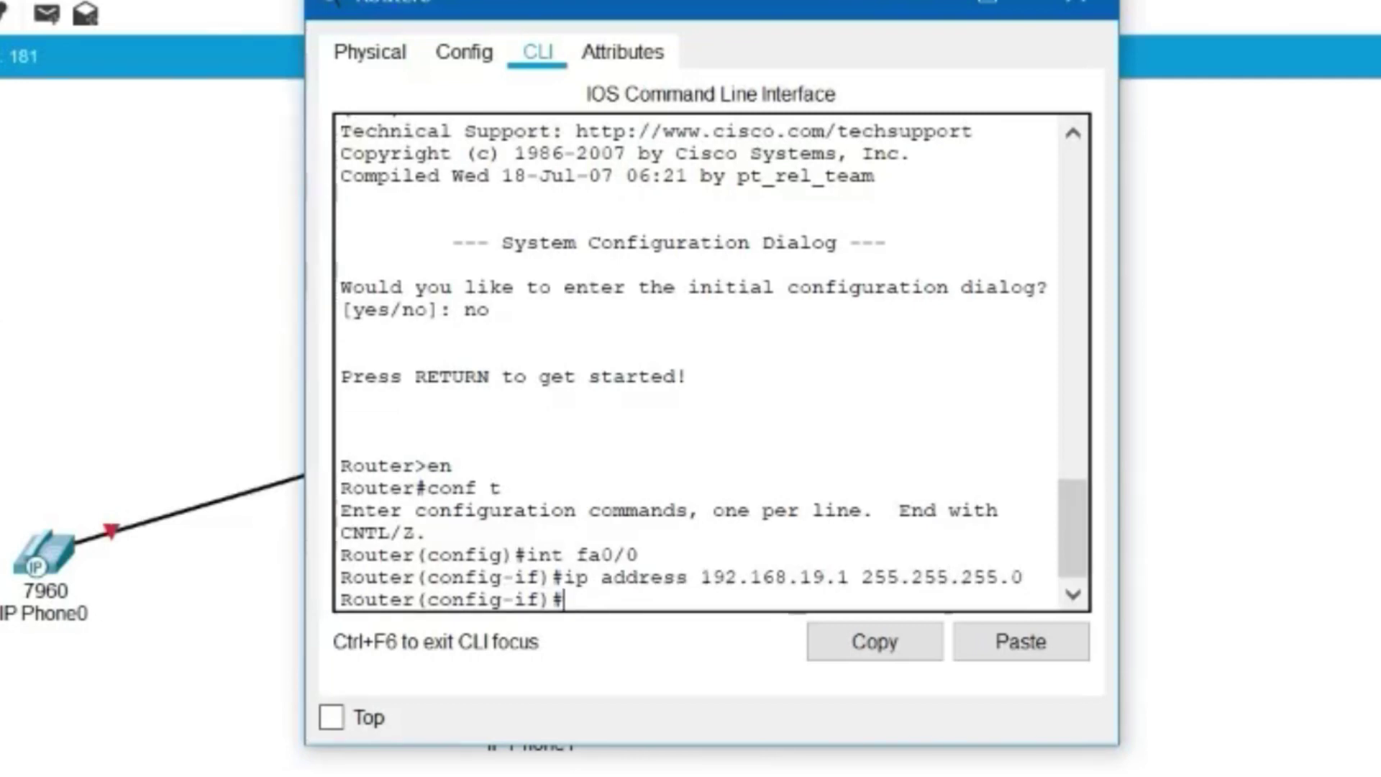
type("no shut")
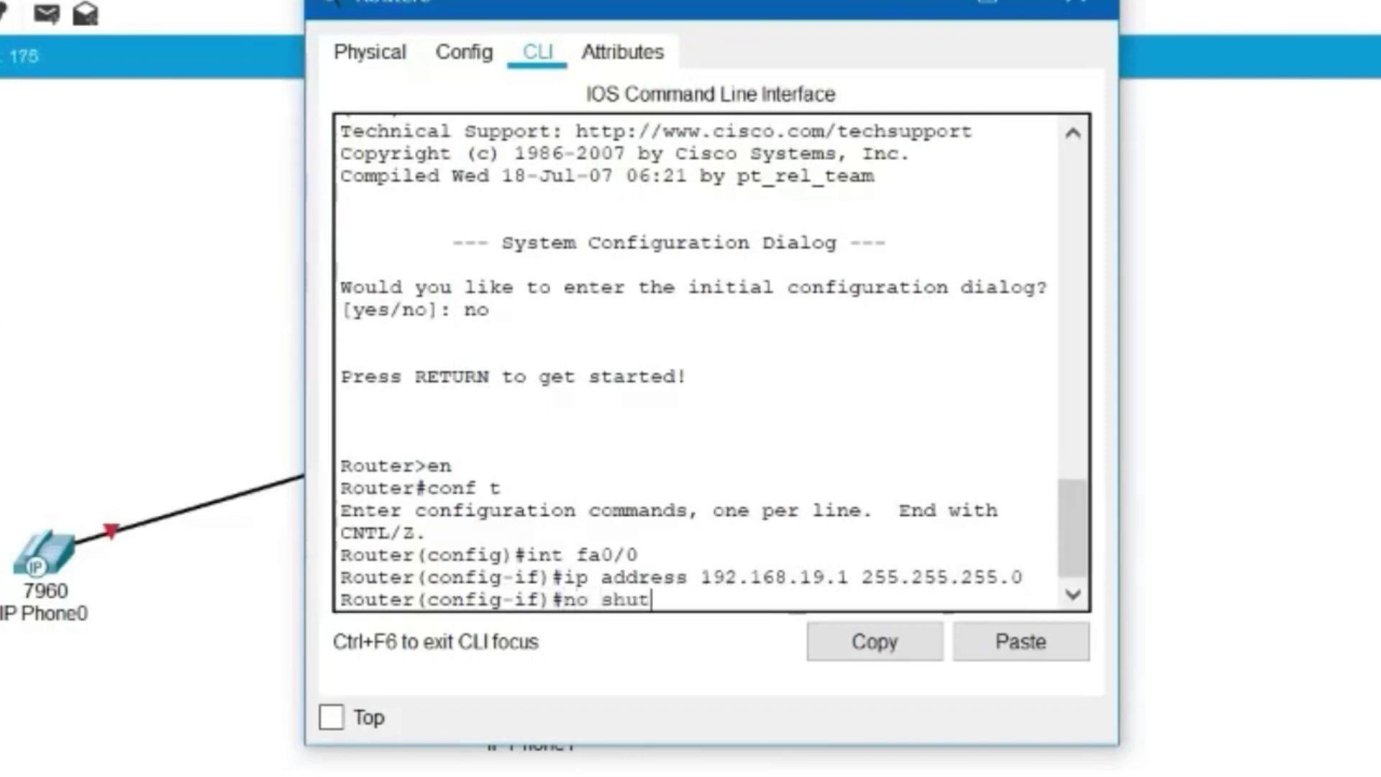
key("Return")
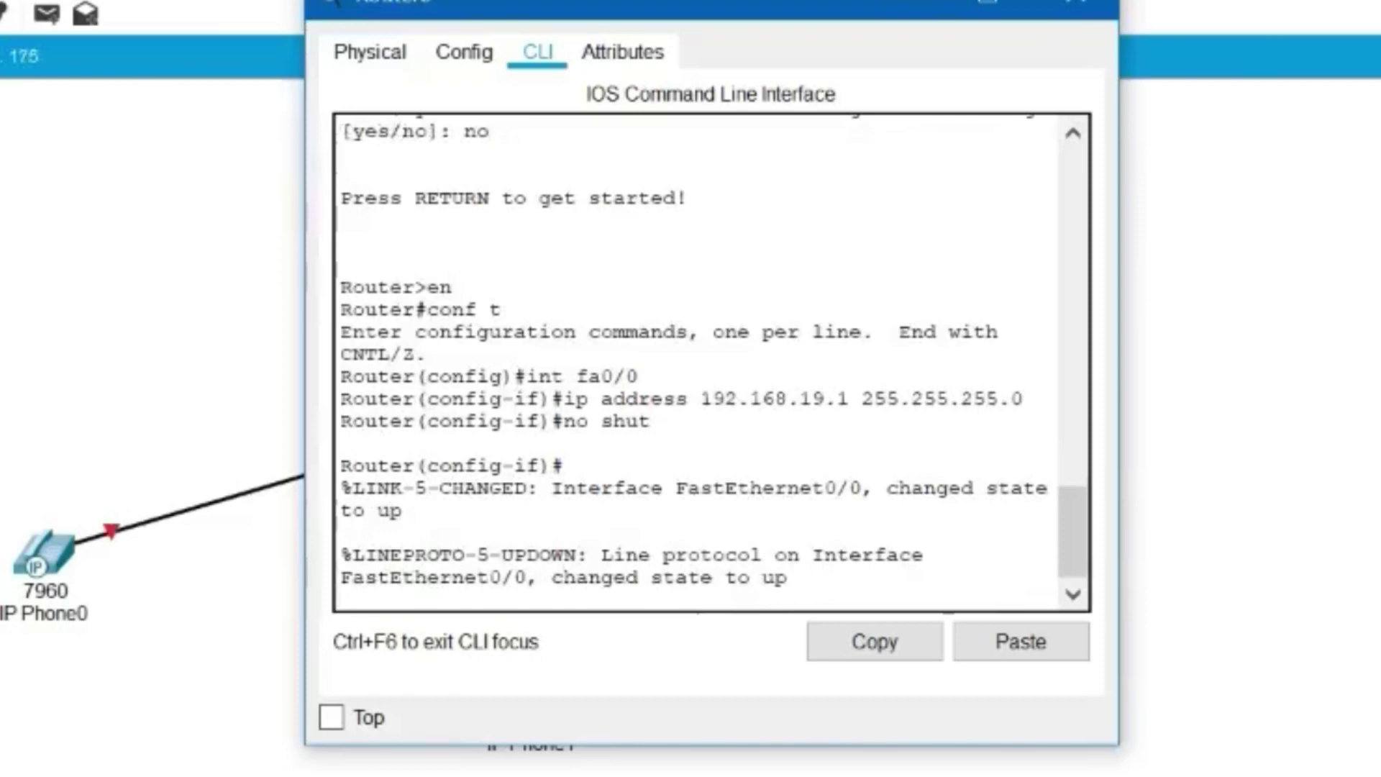
Leave fa0/0 interface configuration on Router0 and create a DHCP pool named VOICE
type("ex")
key("BackSpace")
key("BackSpace")
type("ex")
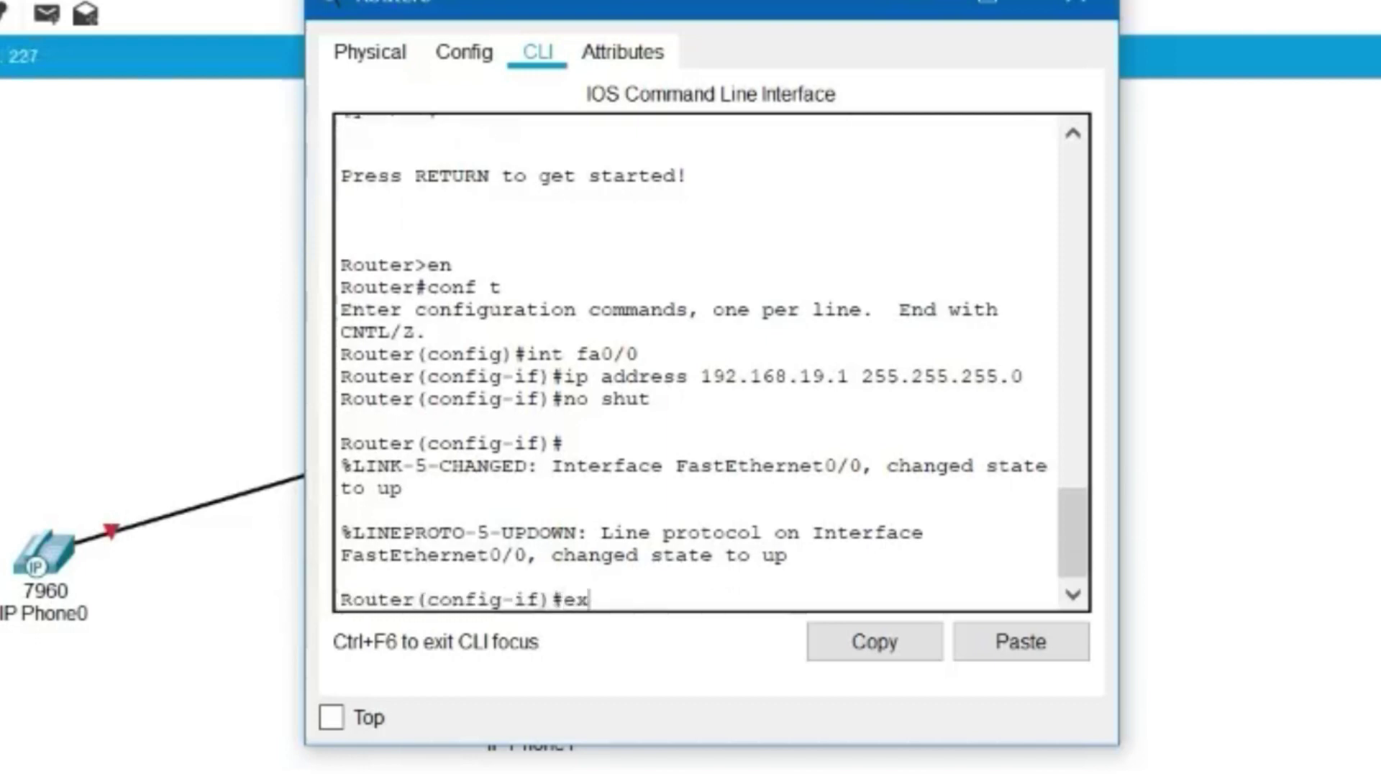
key("Return")
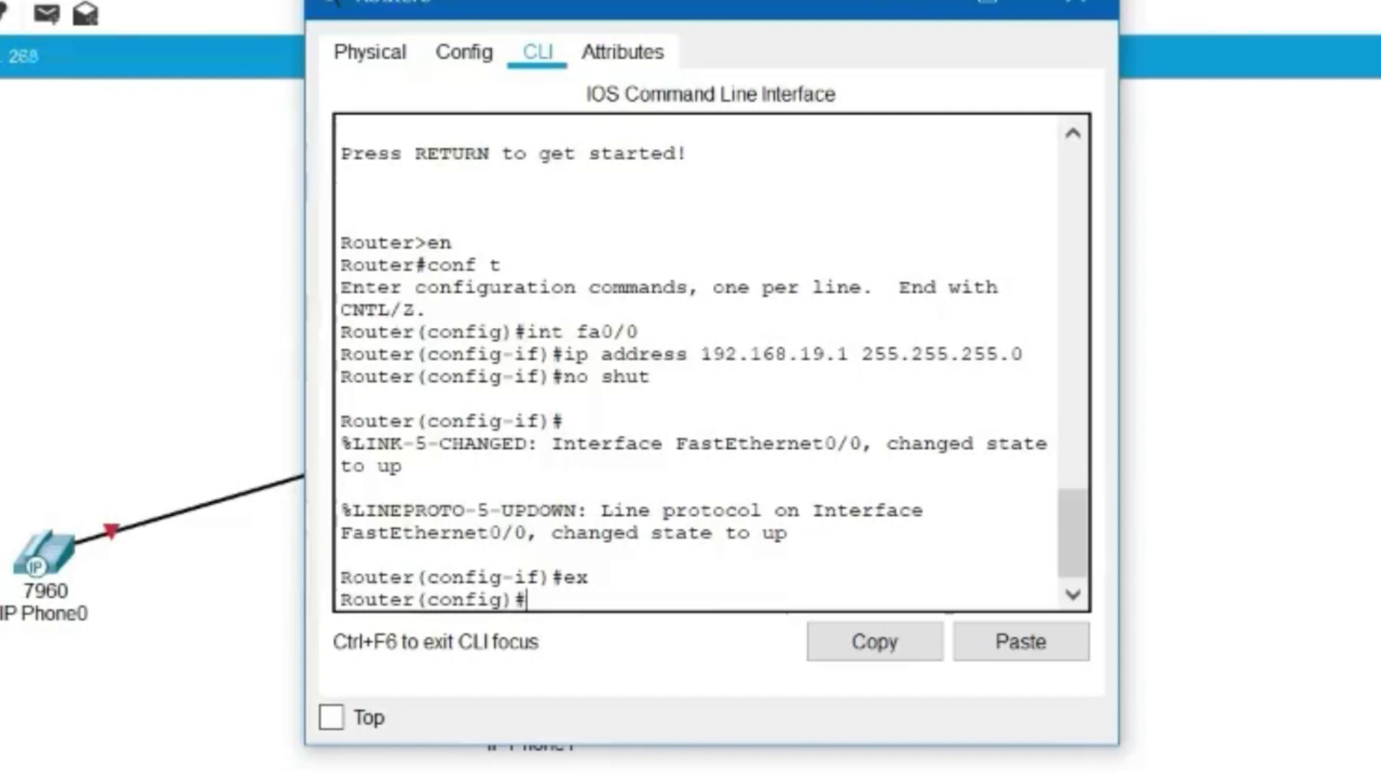
type("ip dhcp pool VOICE")
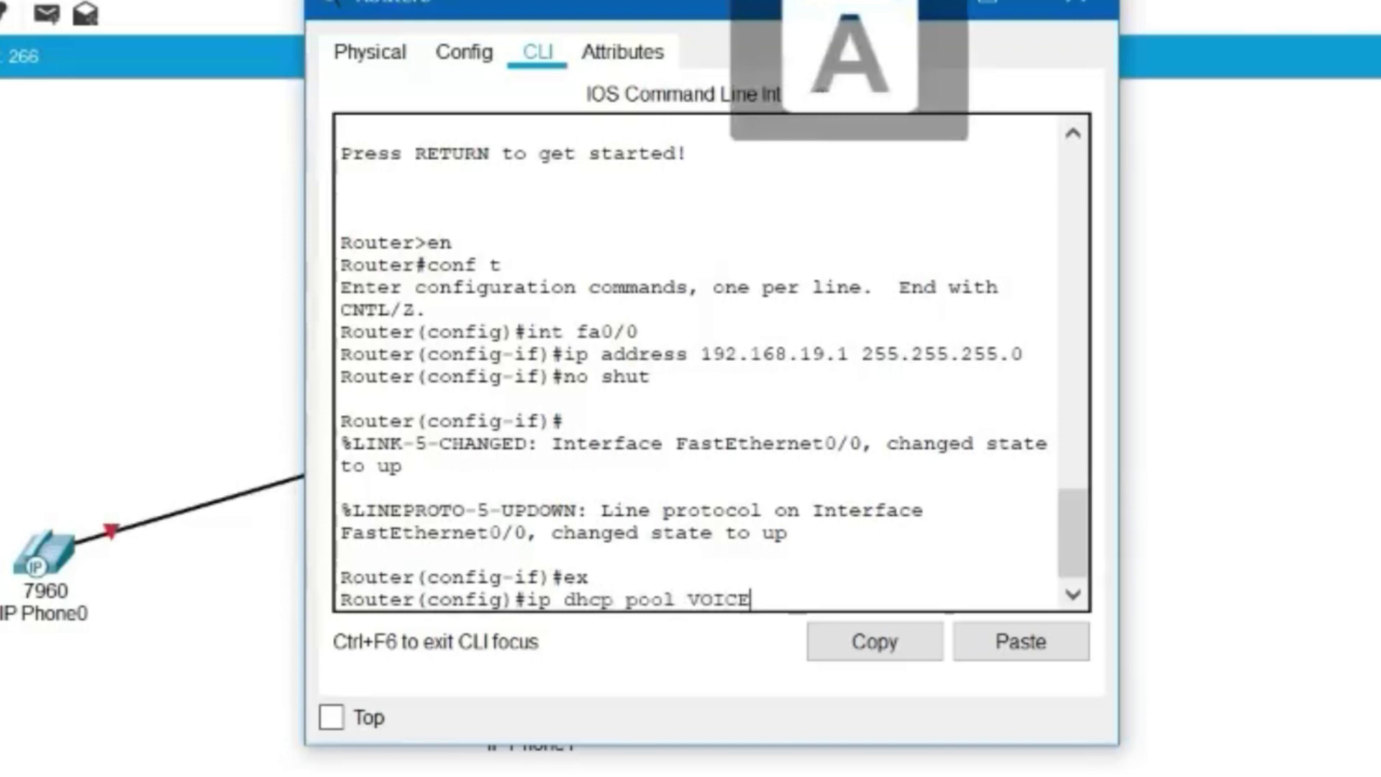
key("Caps_Lock")
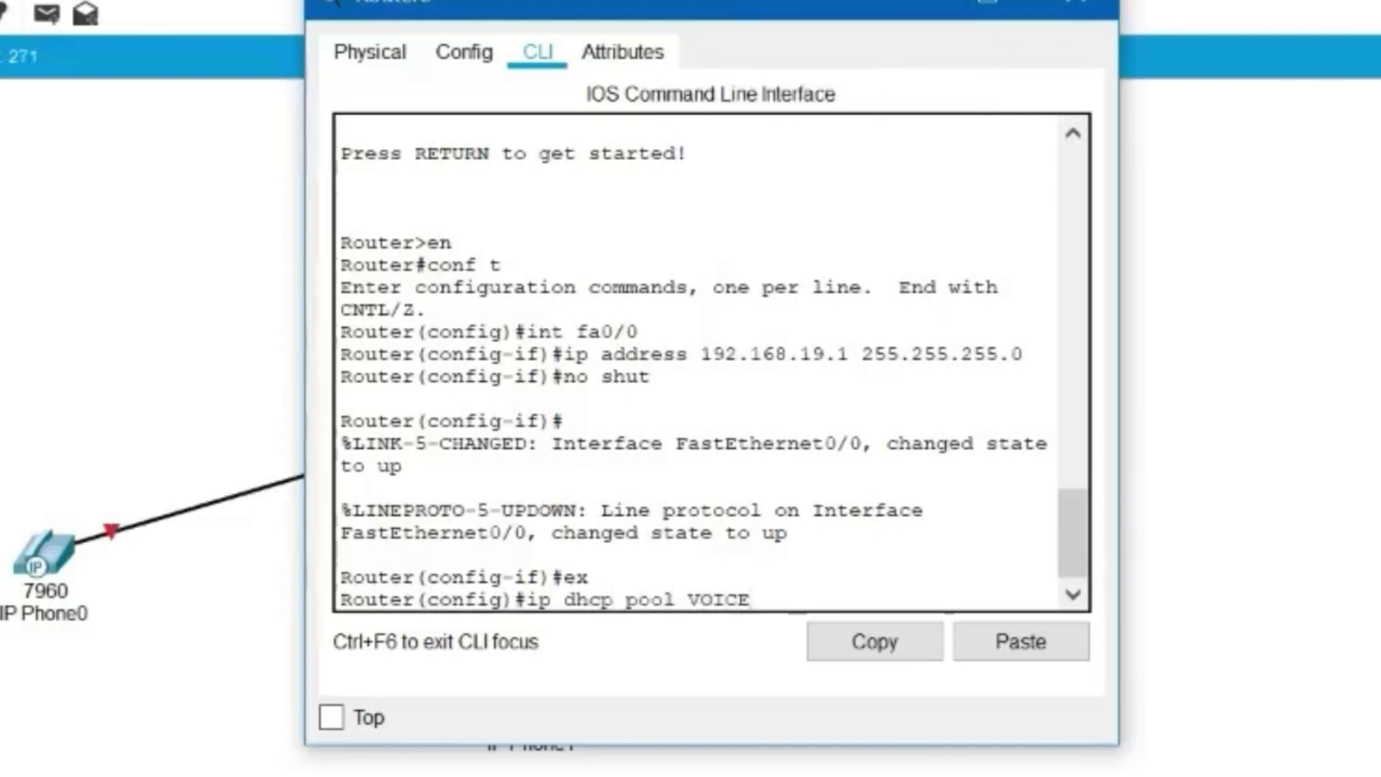
key("Return")
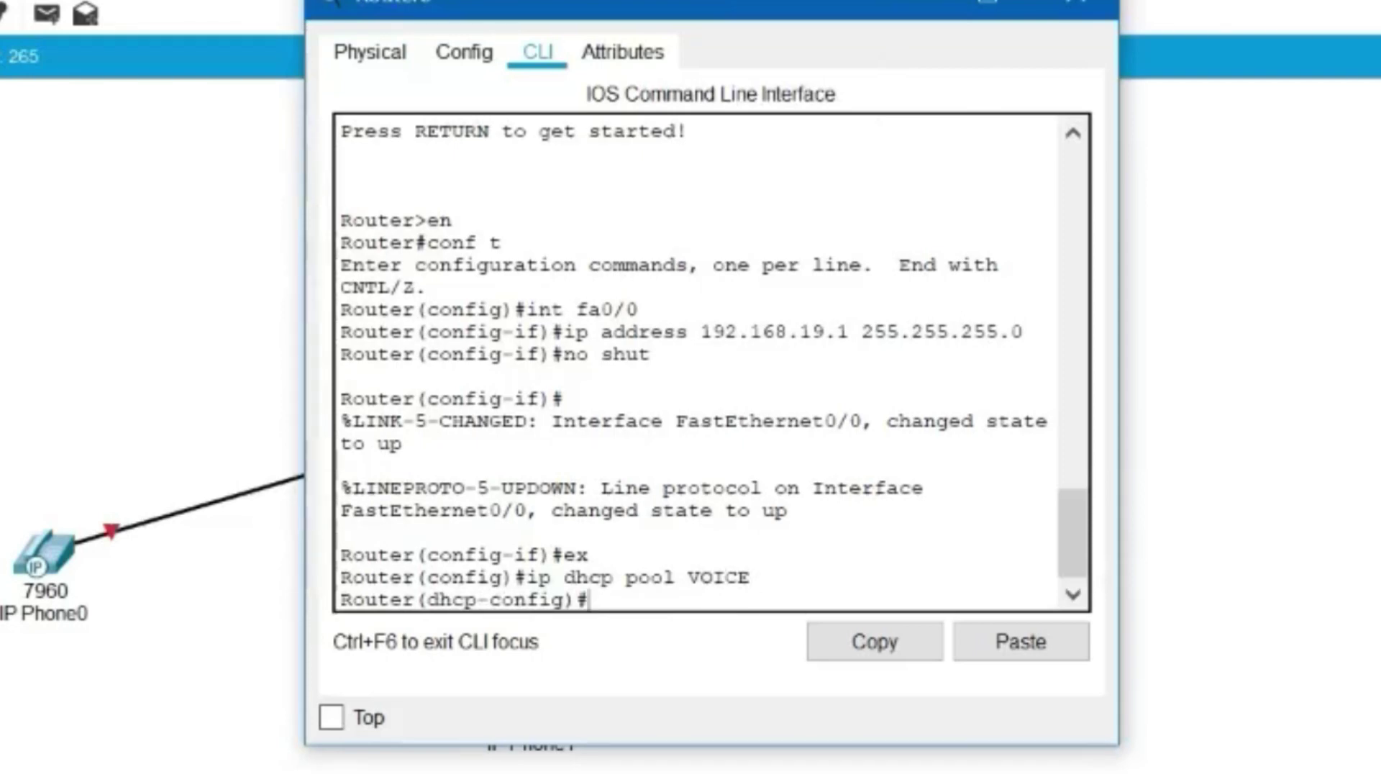
Set the VOICE pool's network to 192.168.19.0 with mask 255.255.255.0
type("network 192")
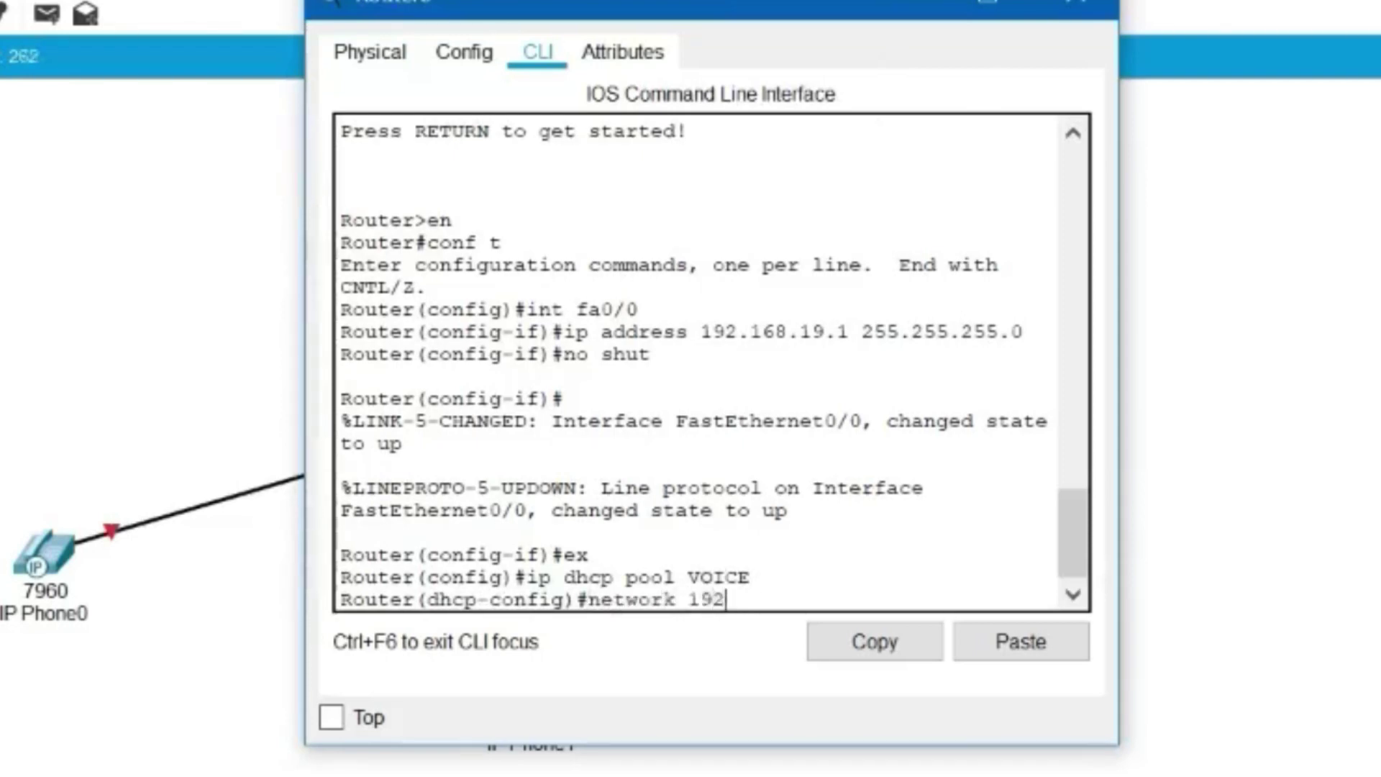
type(".168.19.0")
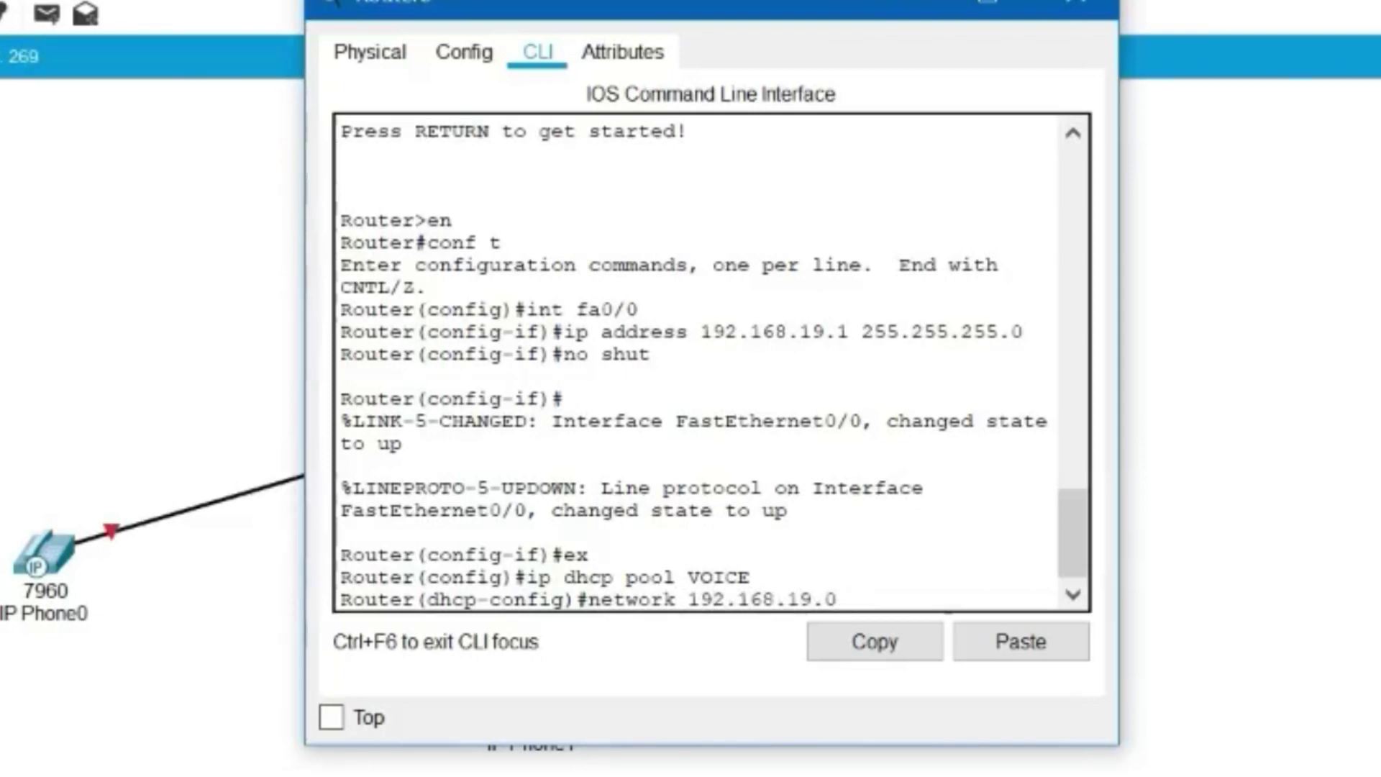
type(" 255.255.255")
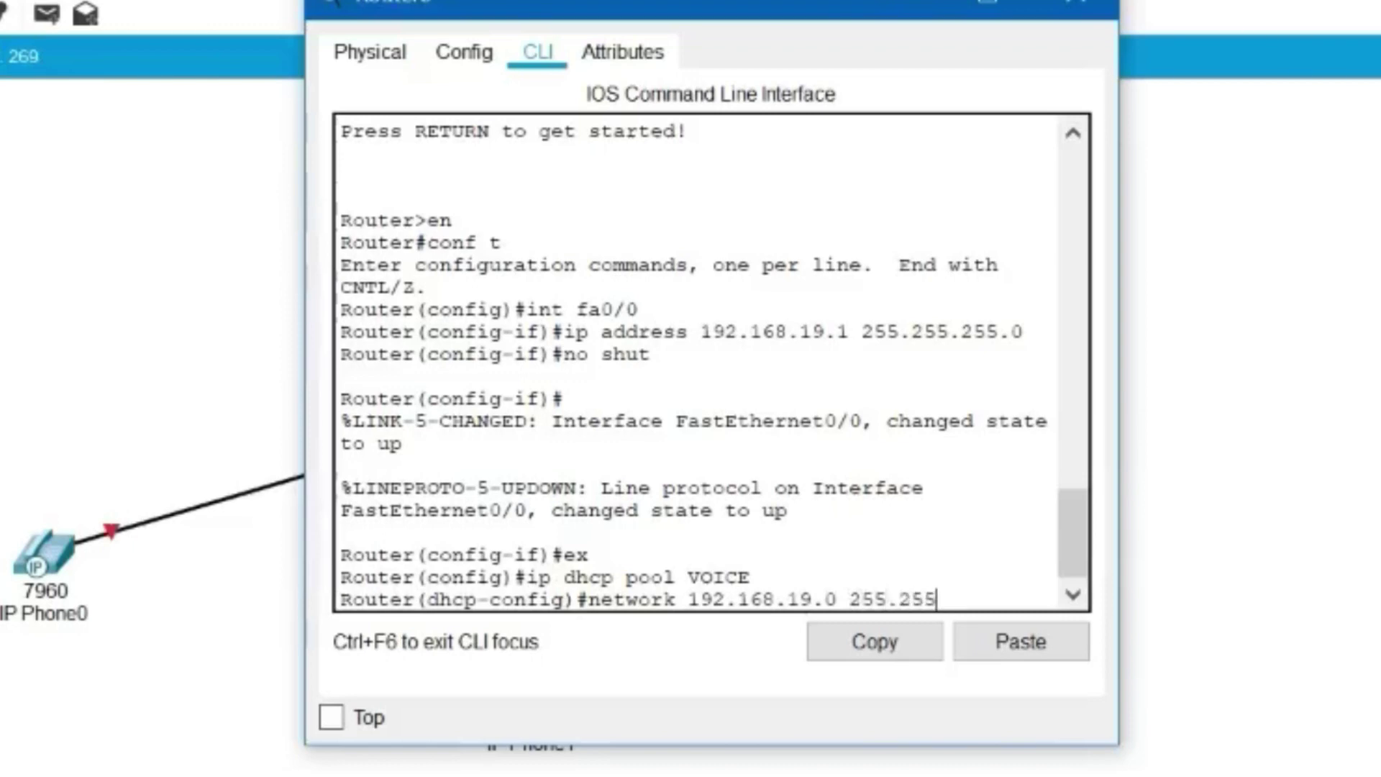
type(".0")
key("Return")
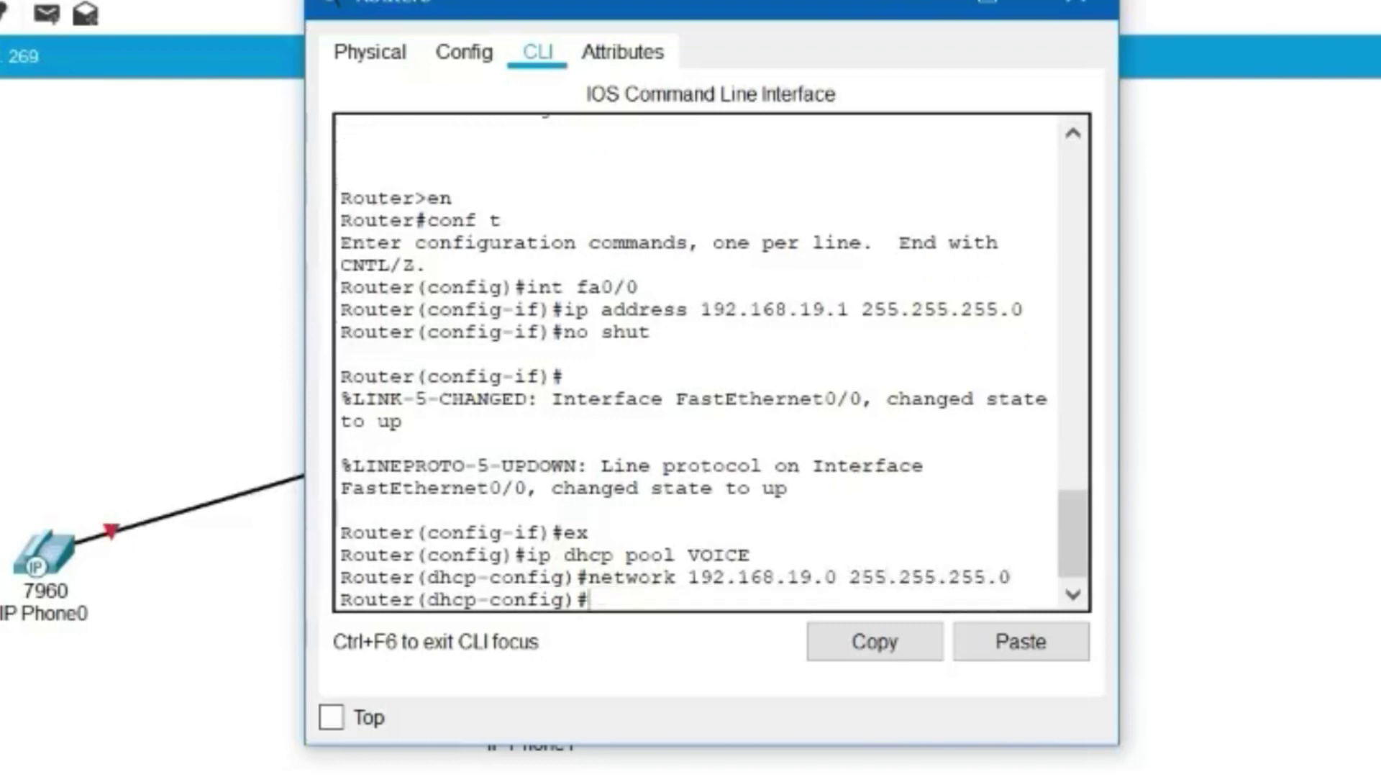
Try to set the VOICE pool's gateway with the command dafault-router 192.168.19.1
type("dau")
key("BackSpace")
type("fult")
key("BackSpace")
key("BackSpace")
key("BackSpace")
type("a")
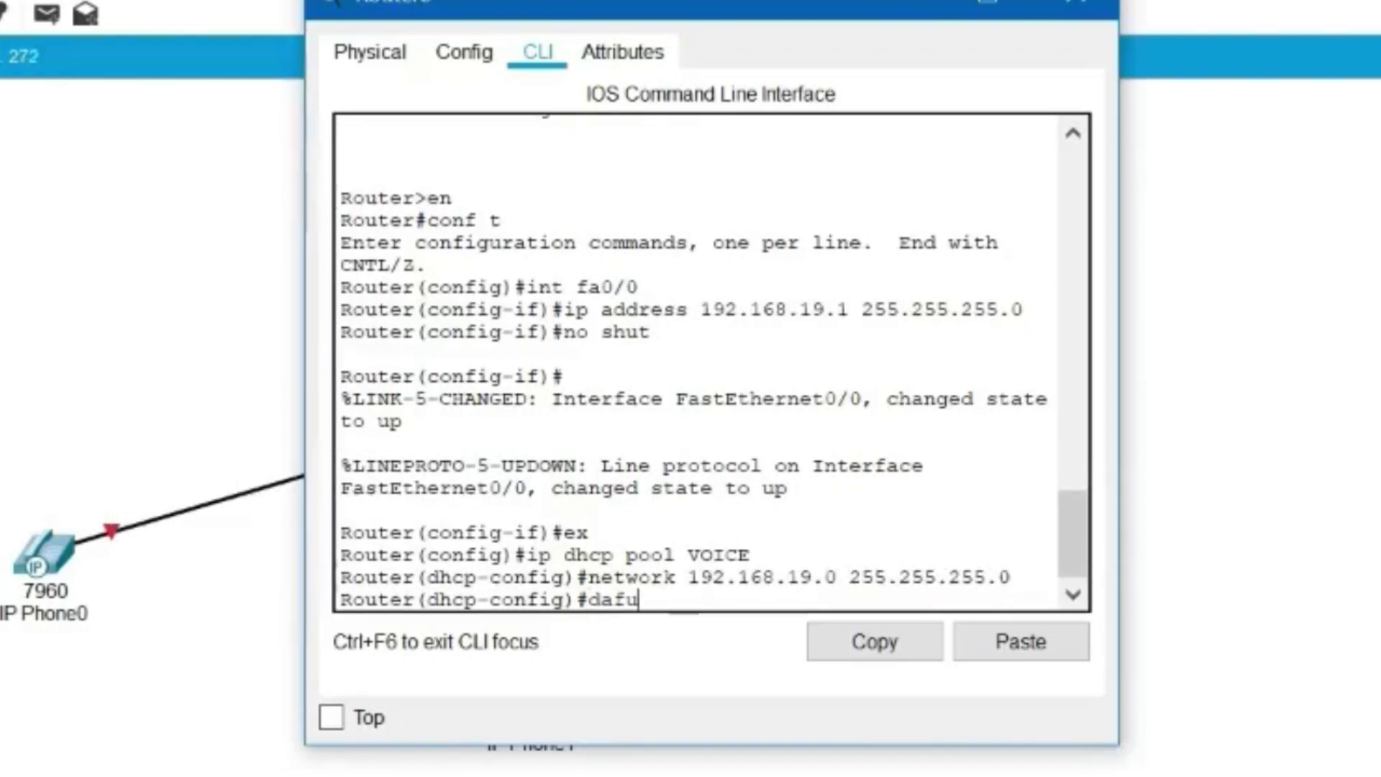
key("BackSpace")
type("ault-router")
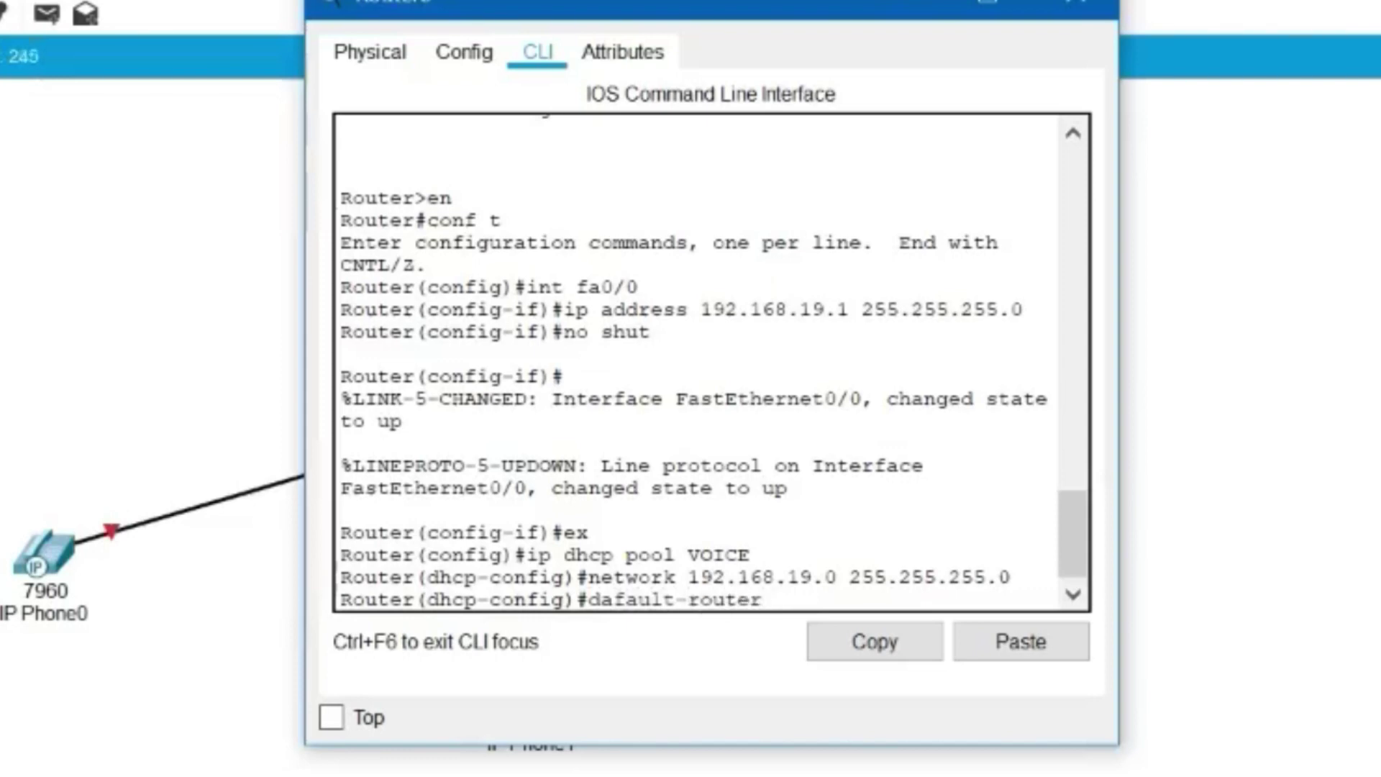
type(" 192.168.19.")
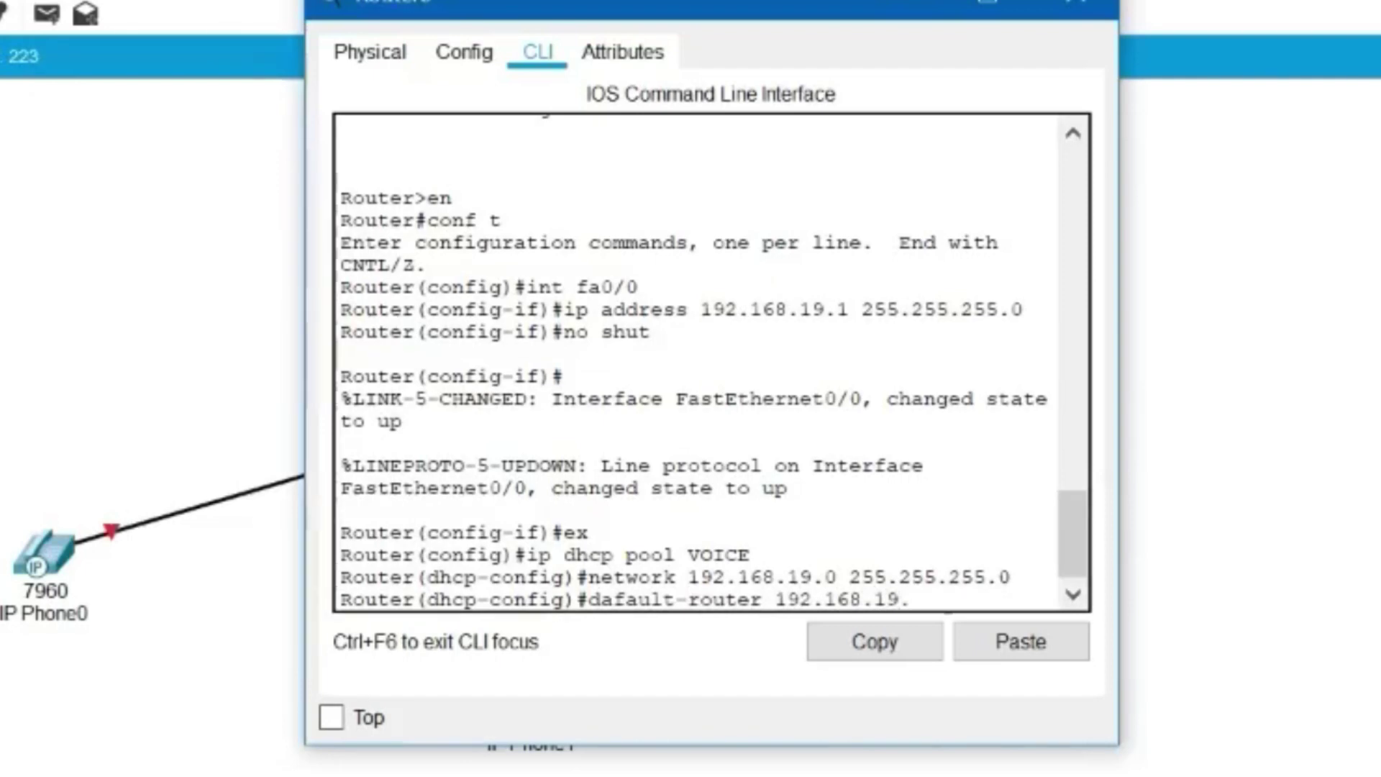
type("1")
key("Return")
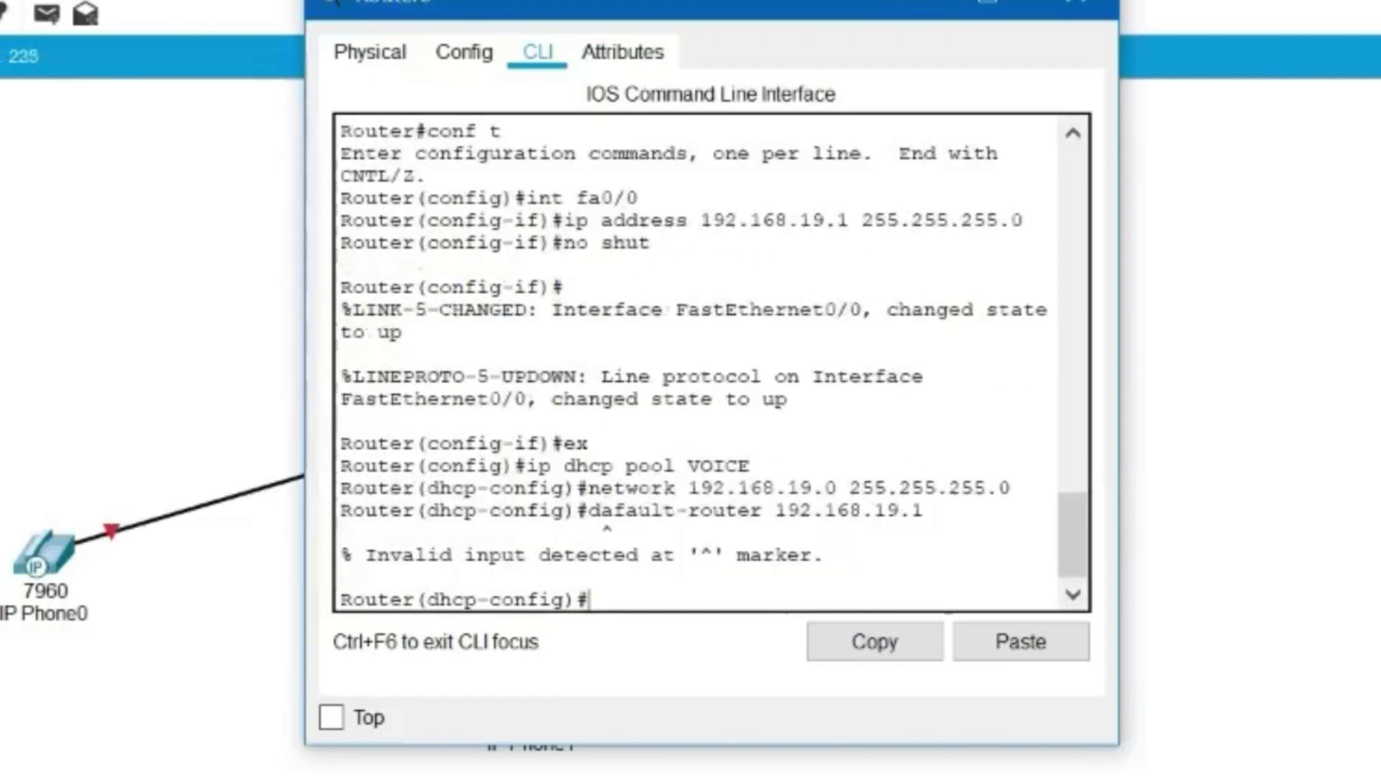
type("option")
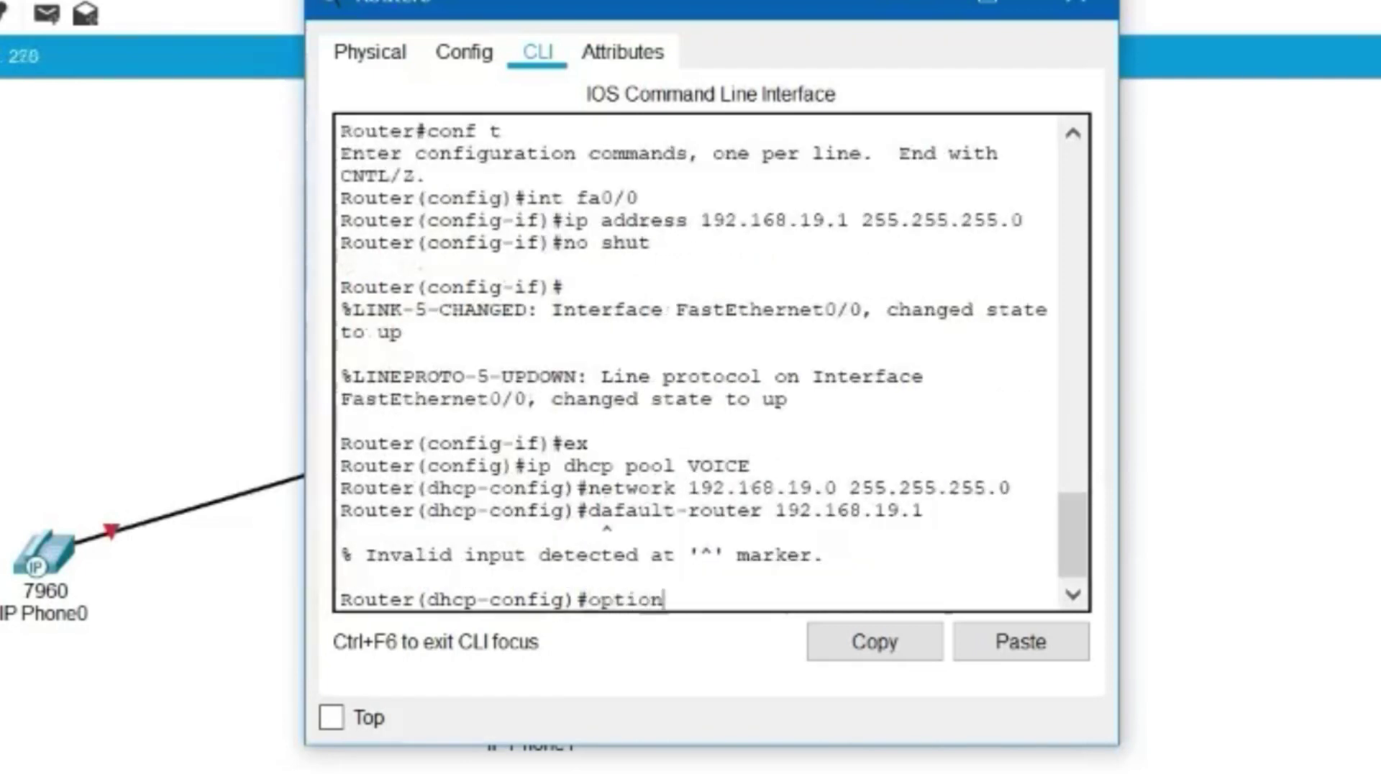
key("BackSpace")
key("BackSpace")
key("BackSpace")
key("BackSpace")
key("BackSpace")
key("BackSpace")
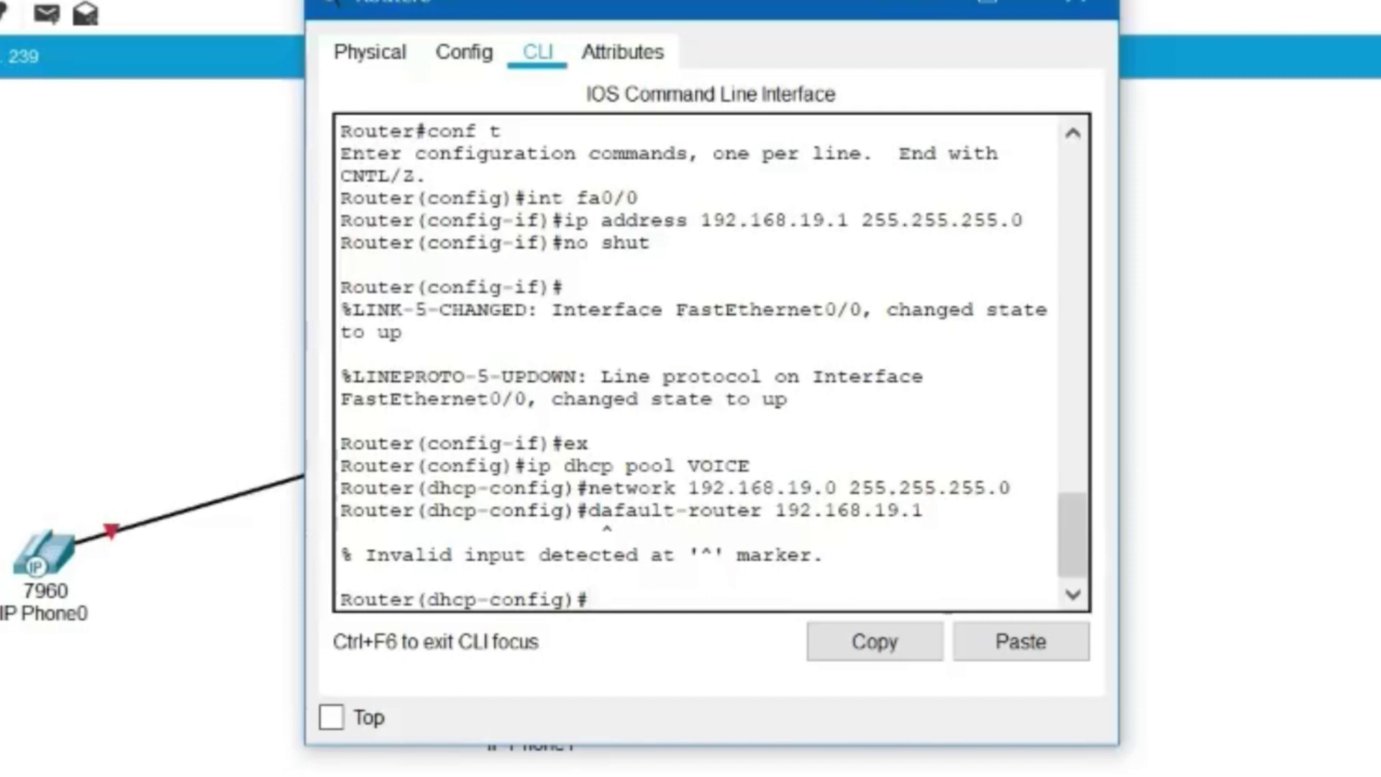
Correct the misspelled gateway command to default-router 192.168.19.1 and run it for the VOICE pool
key("Up")
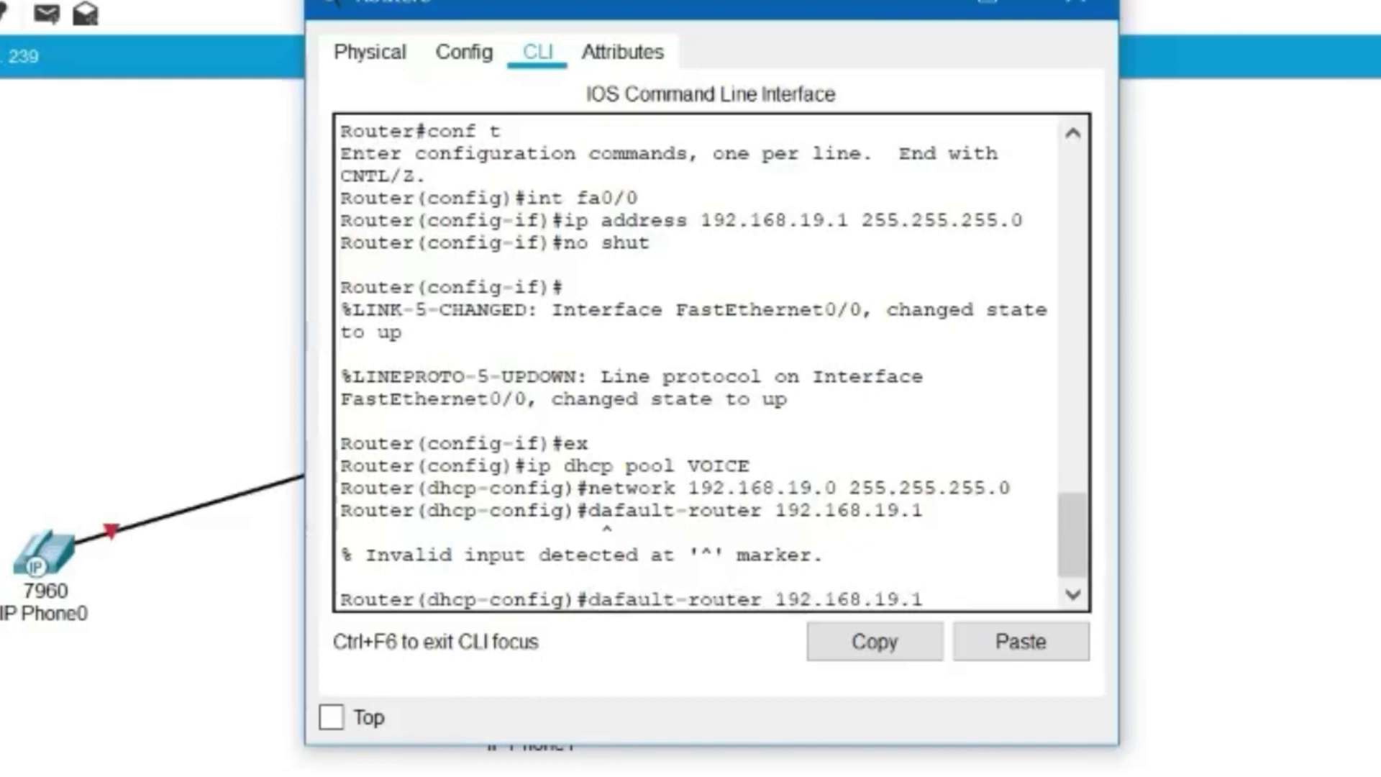
key("Left")
key("Left")
key("Left")
key("Left")
key("Left")
key("Left")
key("Left")
key("Left")
key("Left")
key("Left")
key("Left")
key("Left")
key("Left")
key("Left")
key("Left")
key("Left")
key("Left")
key("Left")
key("Left")
key("Left")
key("Left")
key("BackSpace")
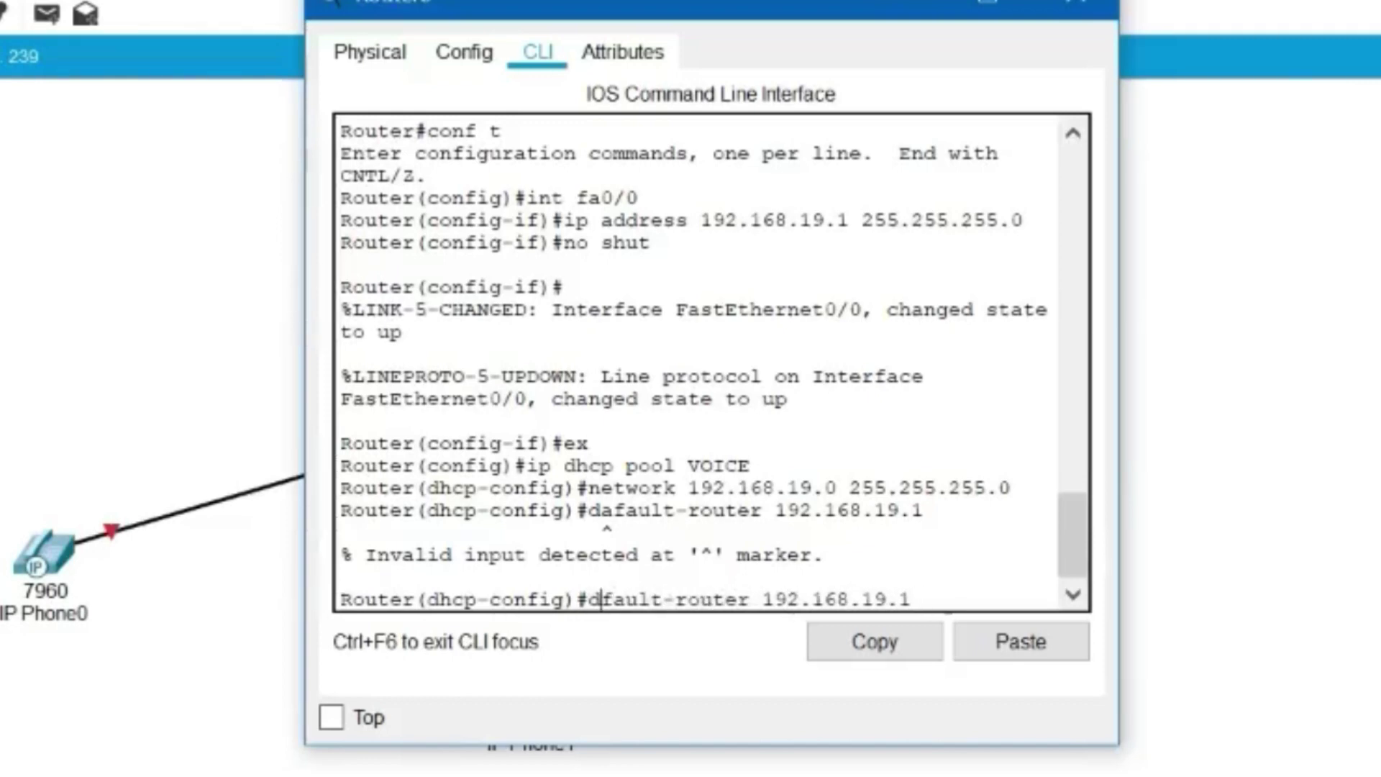
type("e")
key("Return")
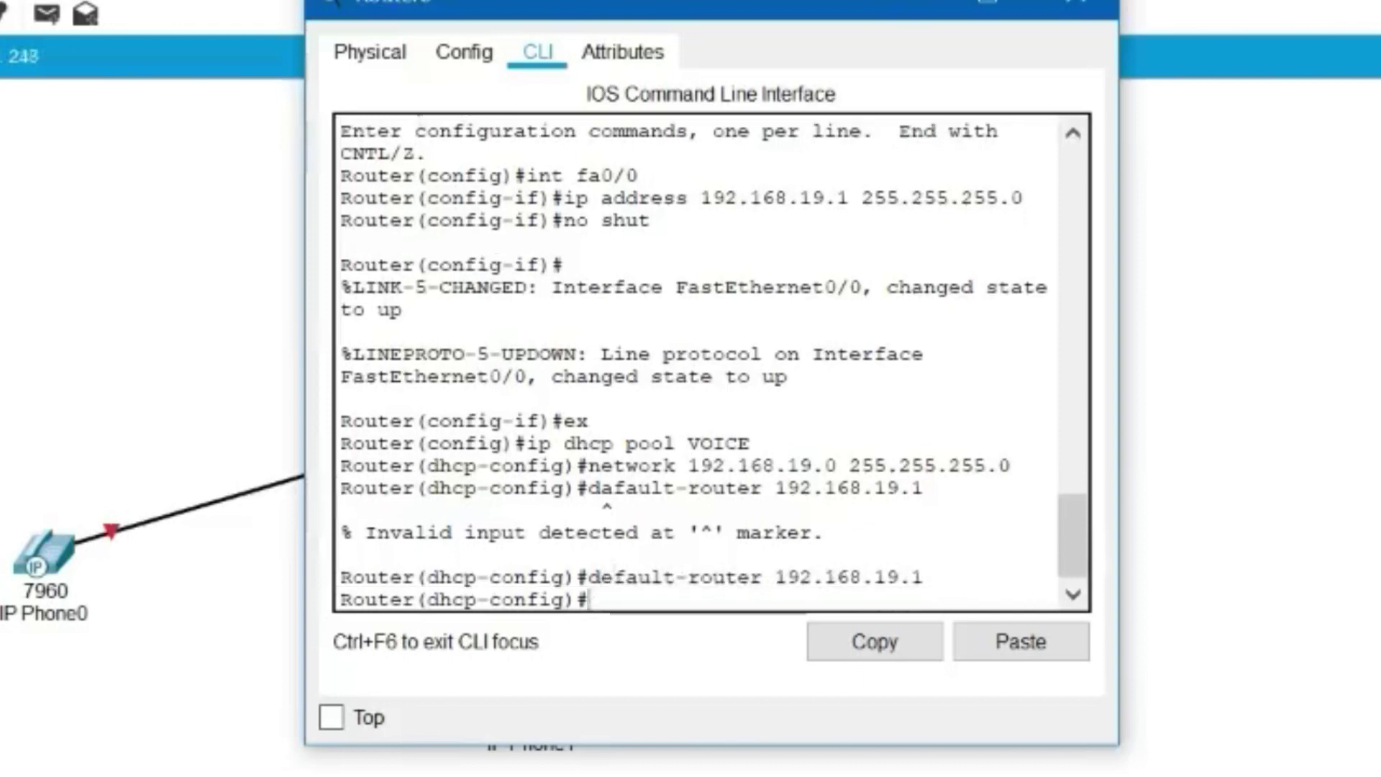
Set option 150 of the VOICE pool to IP 192.168.19.1 and return to global configuration mode
type("option")
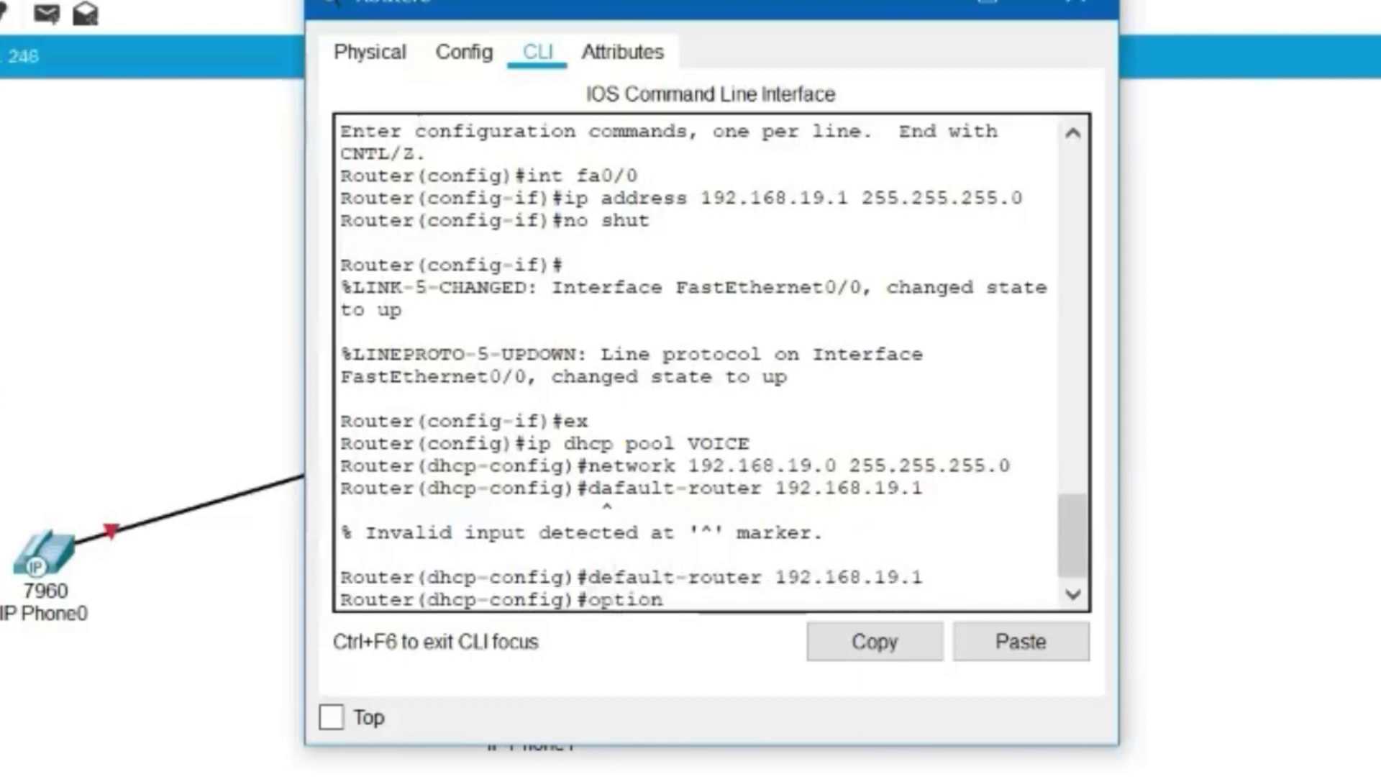
type(" 150 ip")
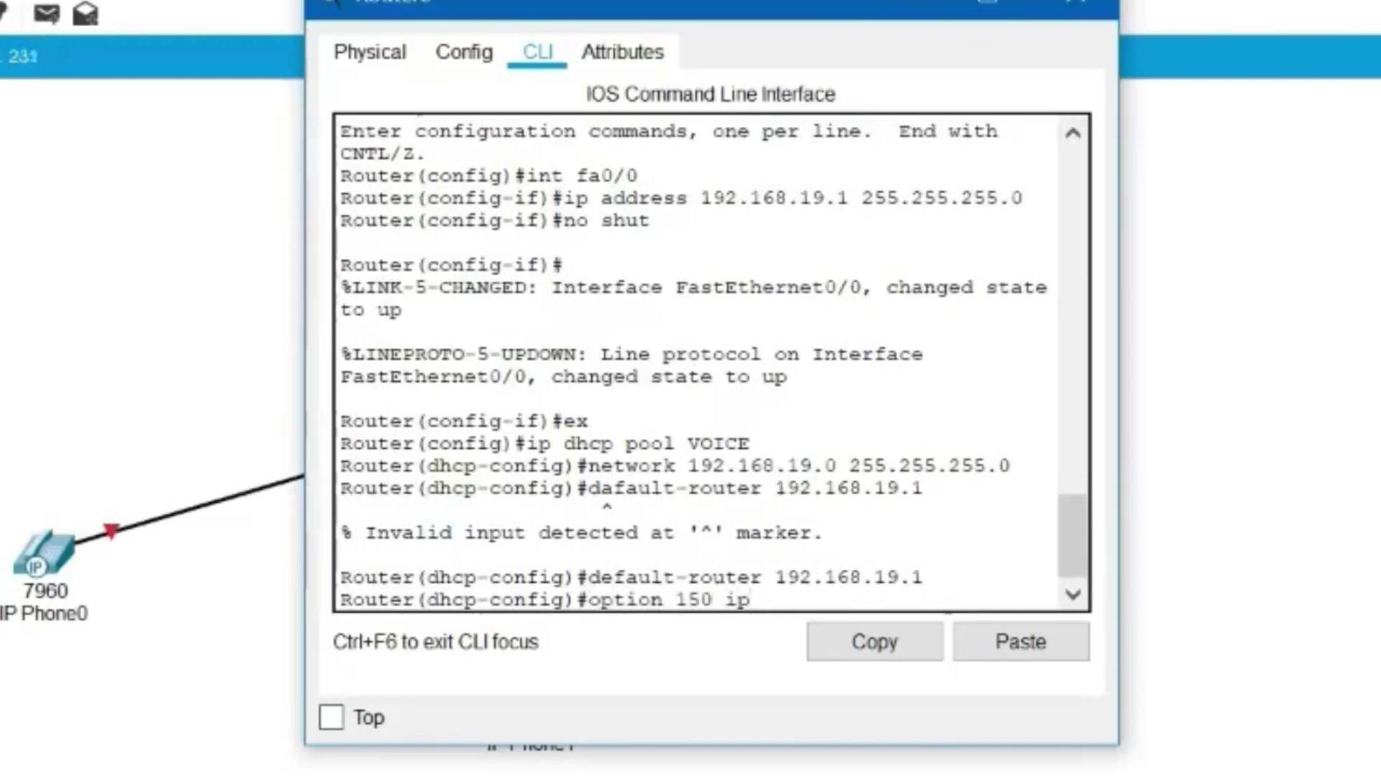
type(" 192.168.19")
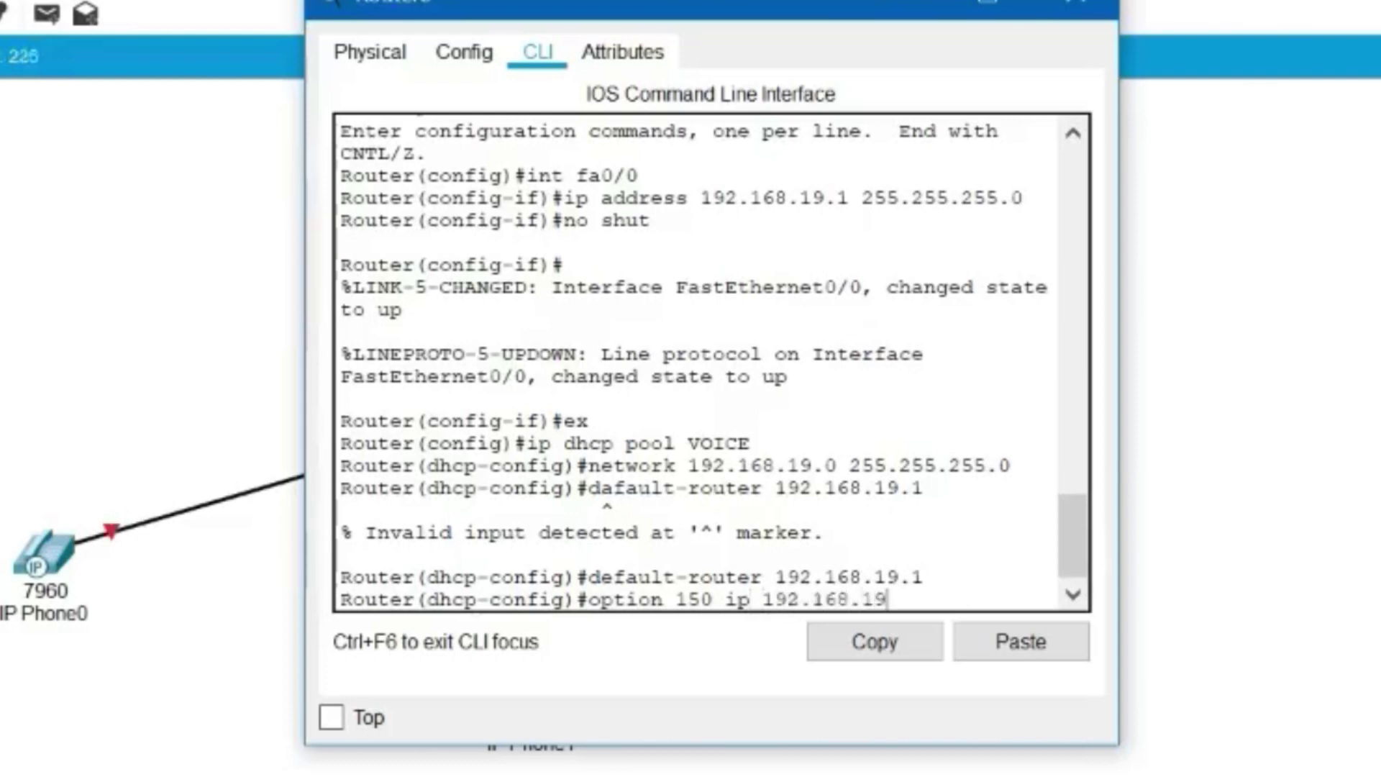
type(".1")
key("Return")
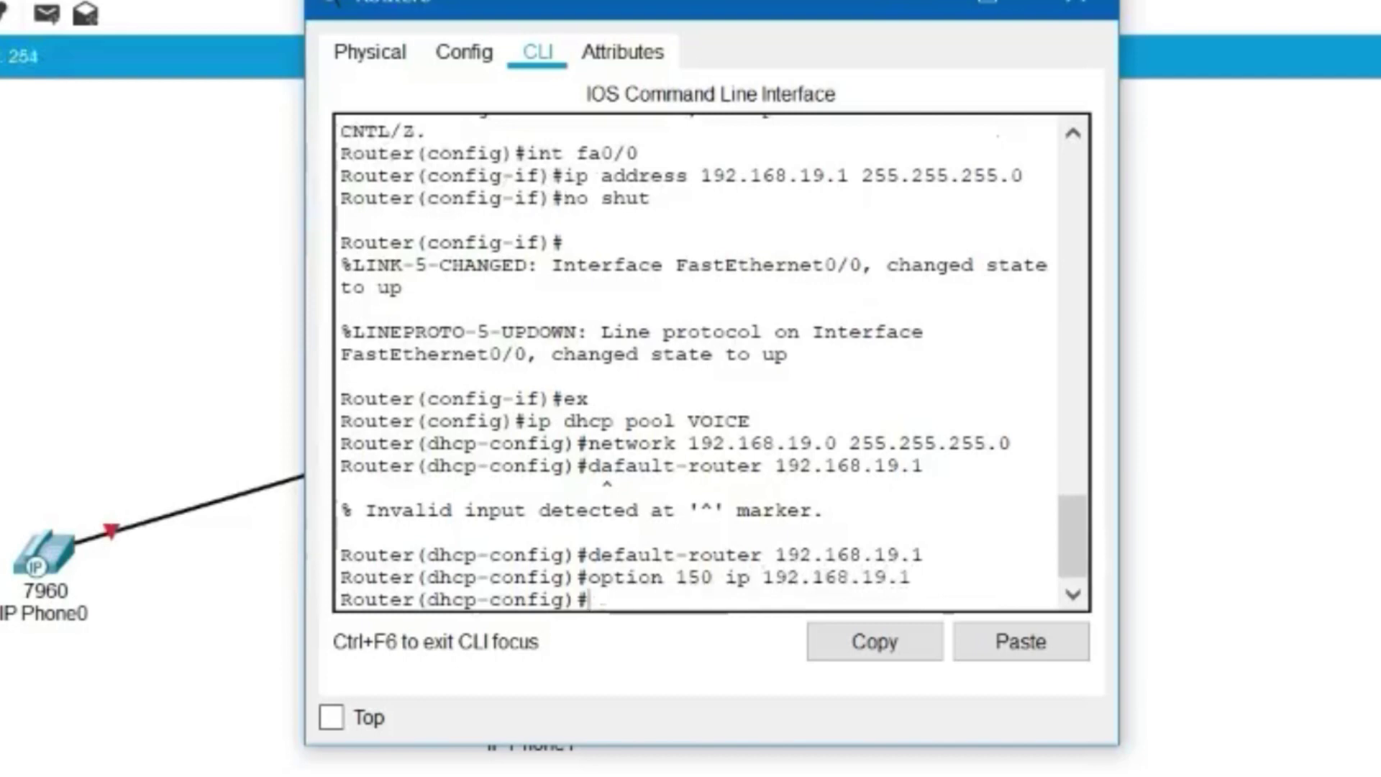
type("ex")
key("Return")
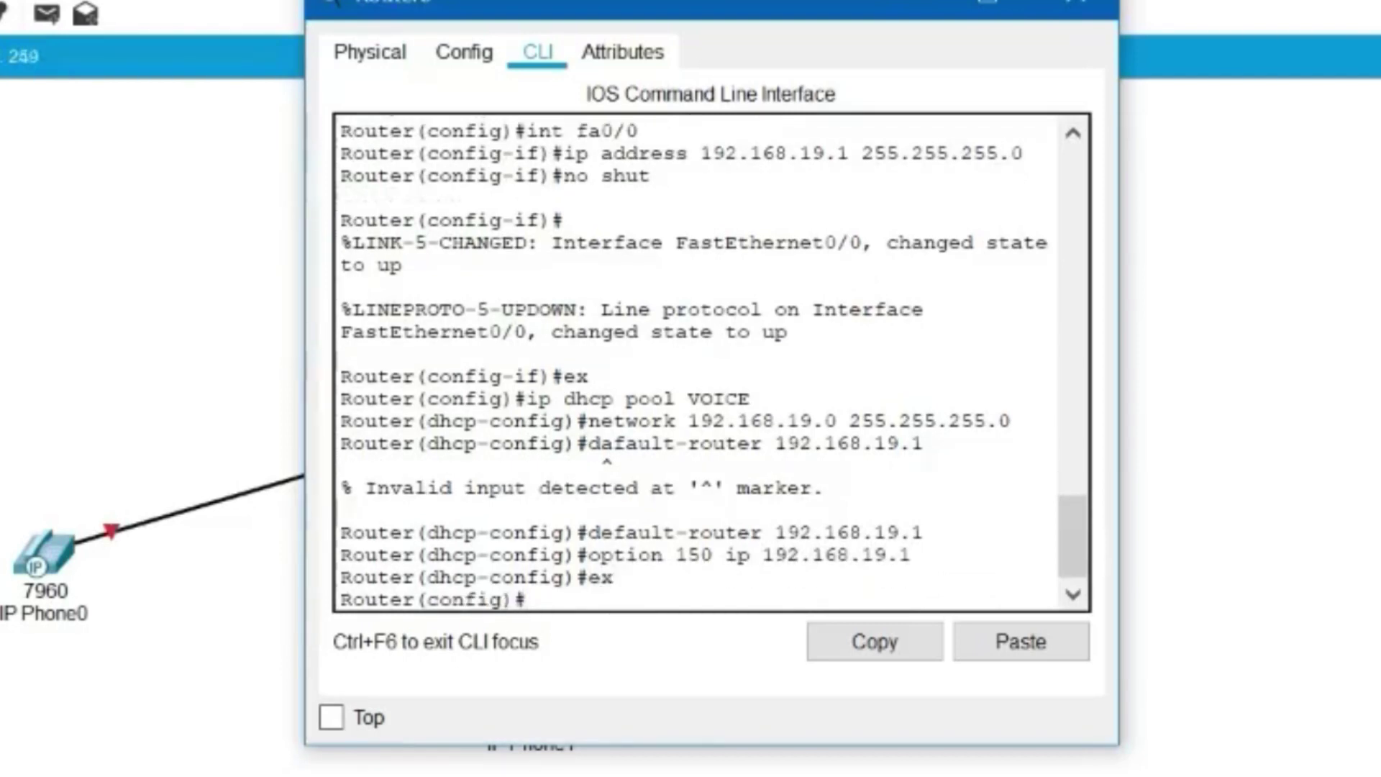
Try to exclude the router's address from DHCP with ip dhcp exclude-address 192.168.19.1
type("ip dhcp ex")
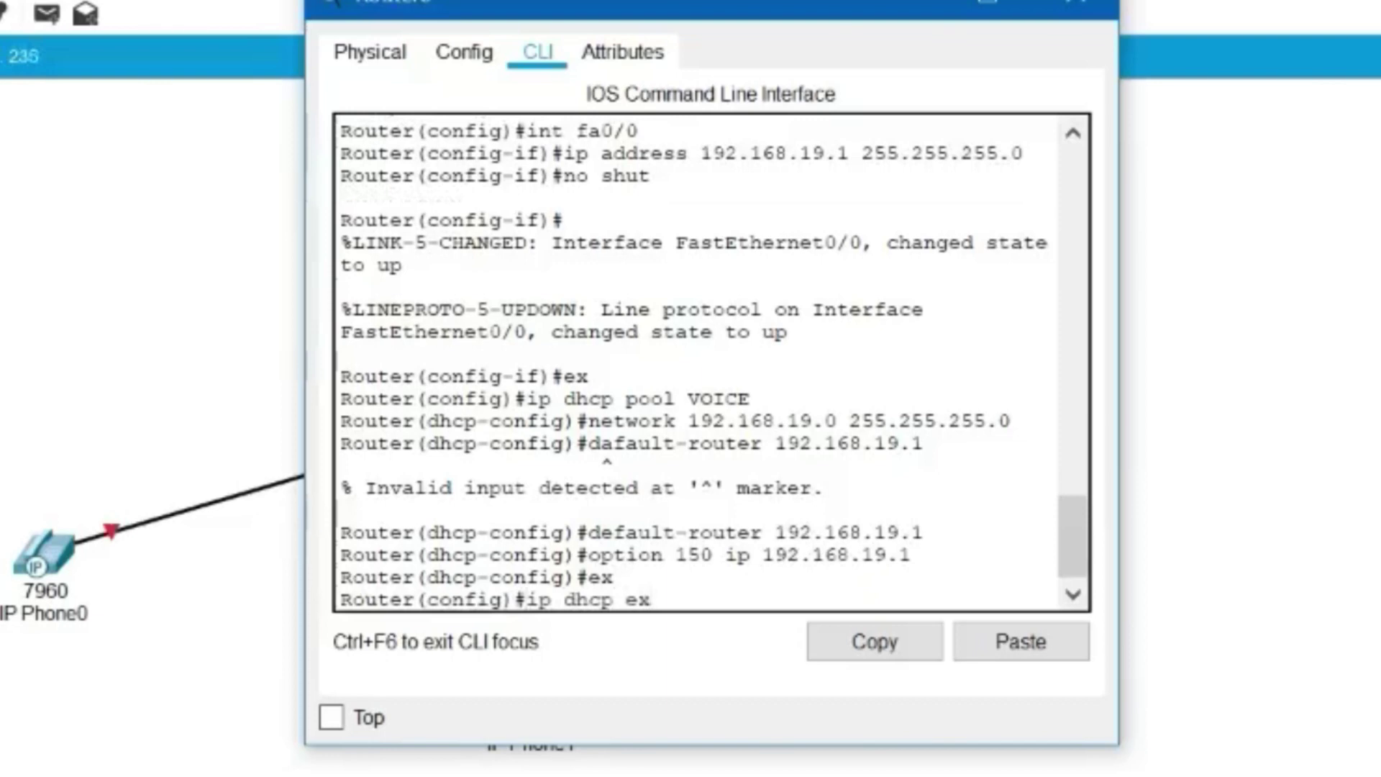
type("clude")
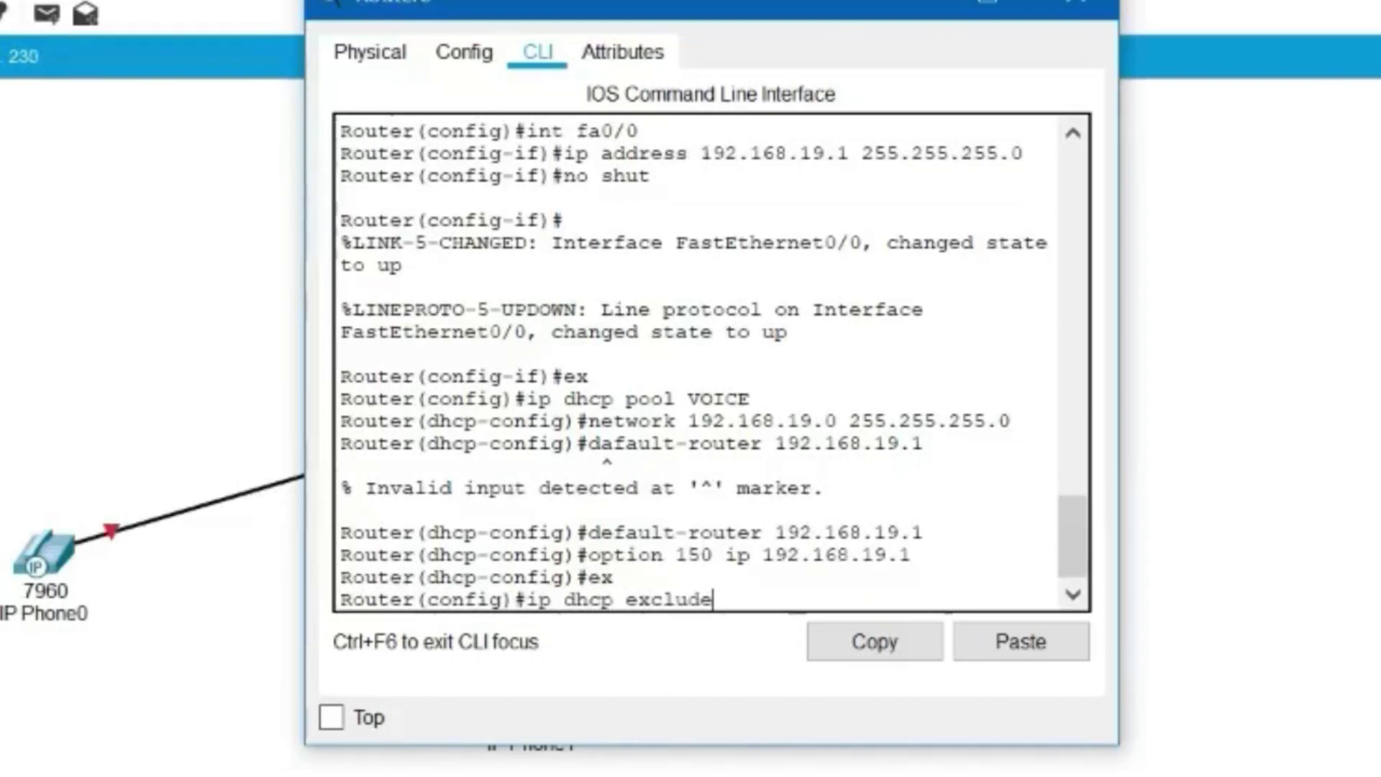
type("-address")
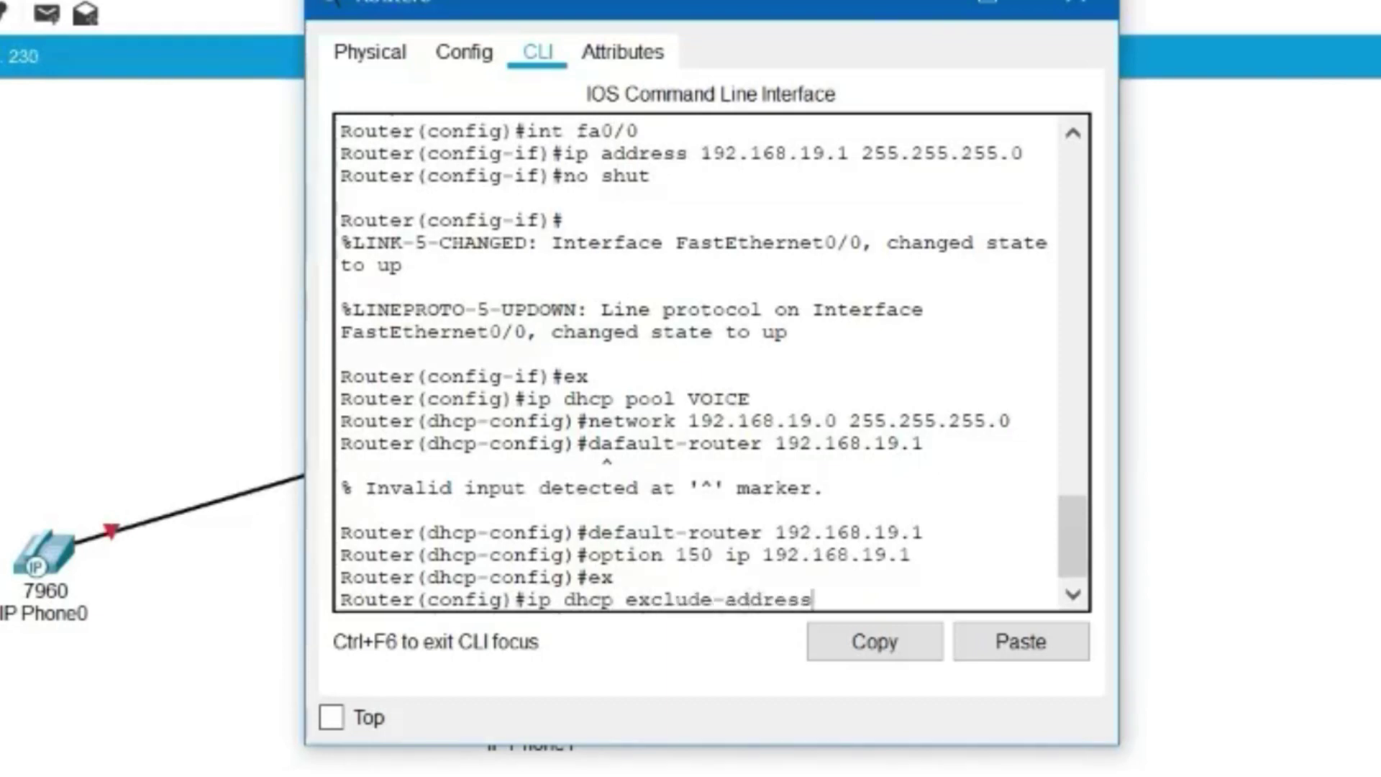
type(" 192.168")
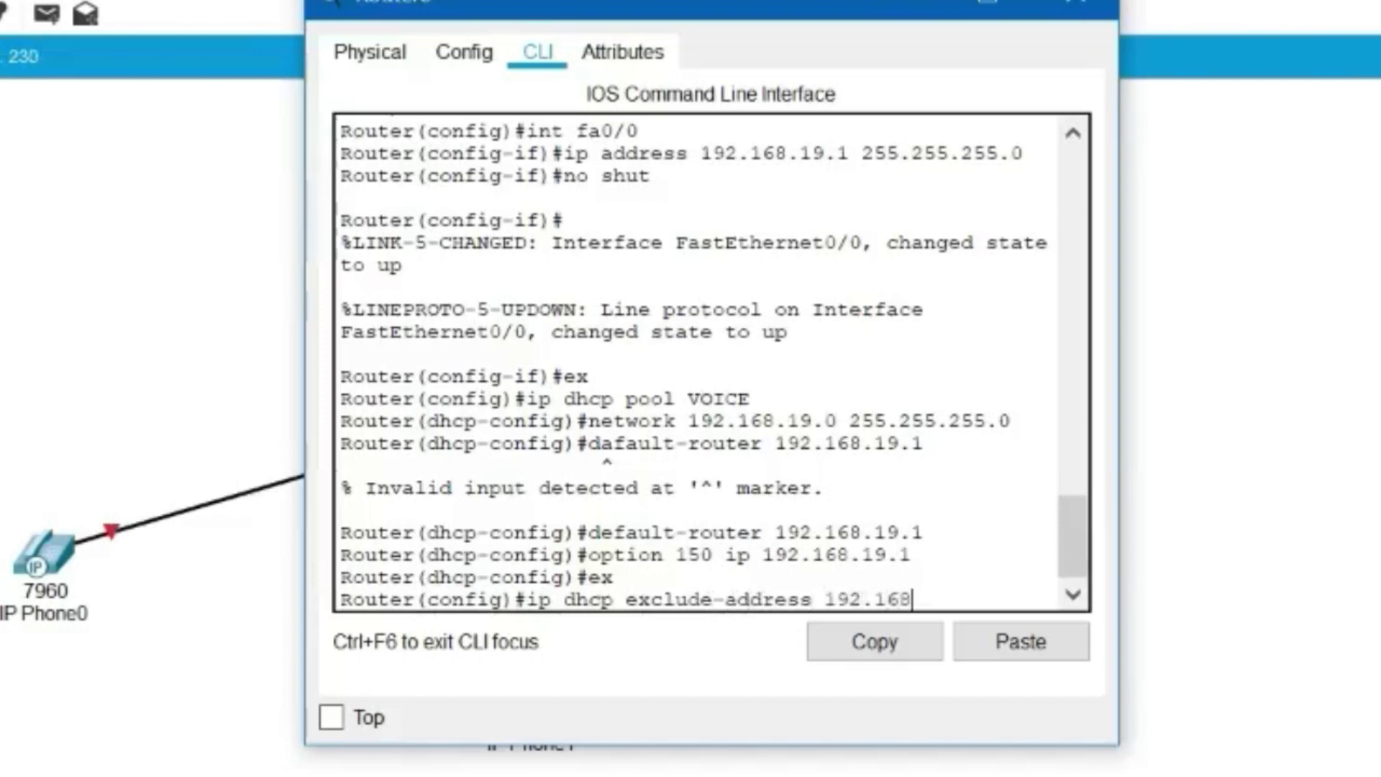
type(".19.1")
key("Return")
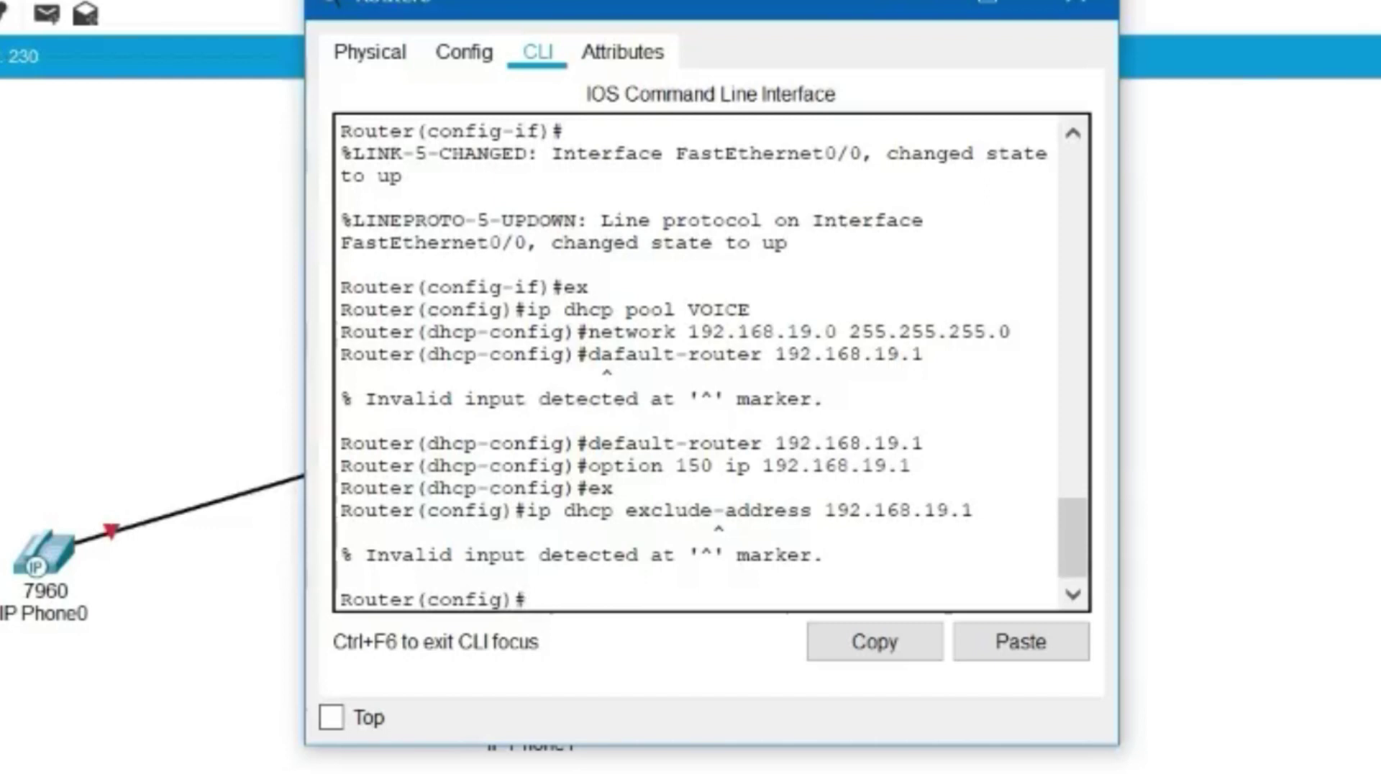
Correct the exclusion command to ip dhcp excluded-address 192.168.19.1 and run it
key("Up")
key("Left")
key("Left")
key("Left")
key("Left")
key("Left")
key("Left")
key("Left")
key("Left")
key("Left")
key("Left")
key("Left")
key("Left")
key("Left")
key("Left")
key("Left")
key("Left")
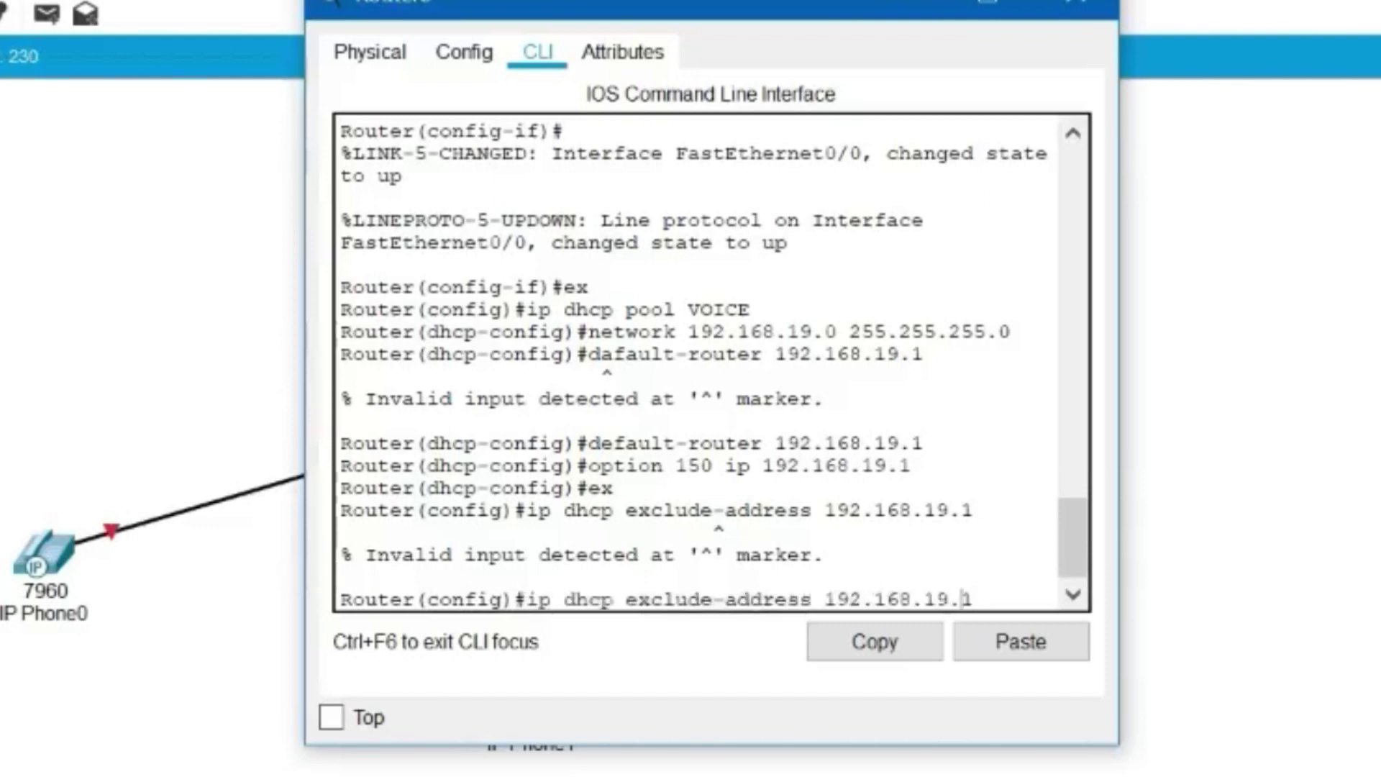
key("Left")
key("Left")
key("Left")
key("Left")
key("Left")
key("Left")
key("Left")
key("Left")
key("Left")
key("Left")
key("Left")
key("Left")
key("Right")
key("Right")
key("Right")
key("Right")
key("Right")
key("Right")
type("d")
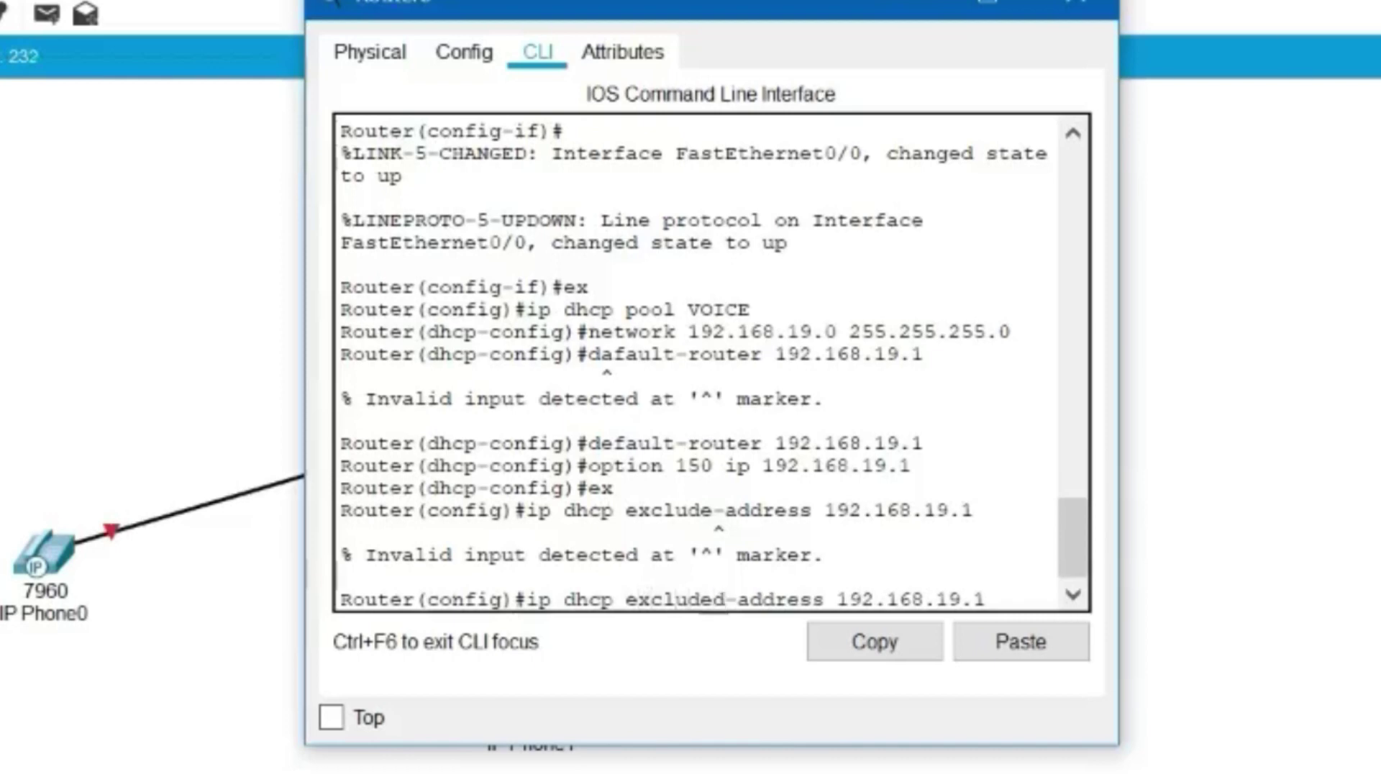
key("Return")
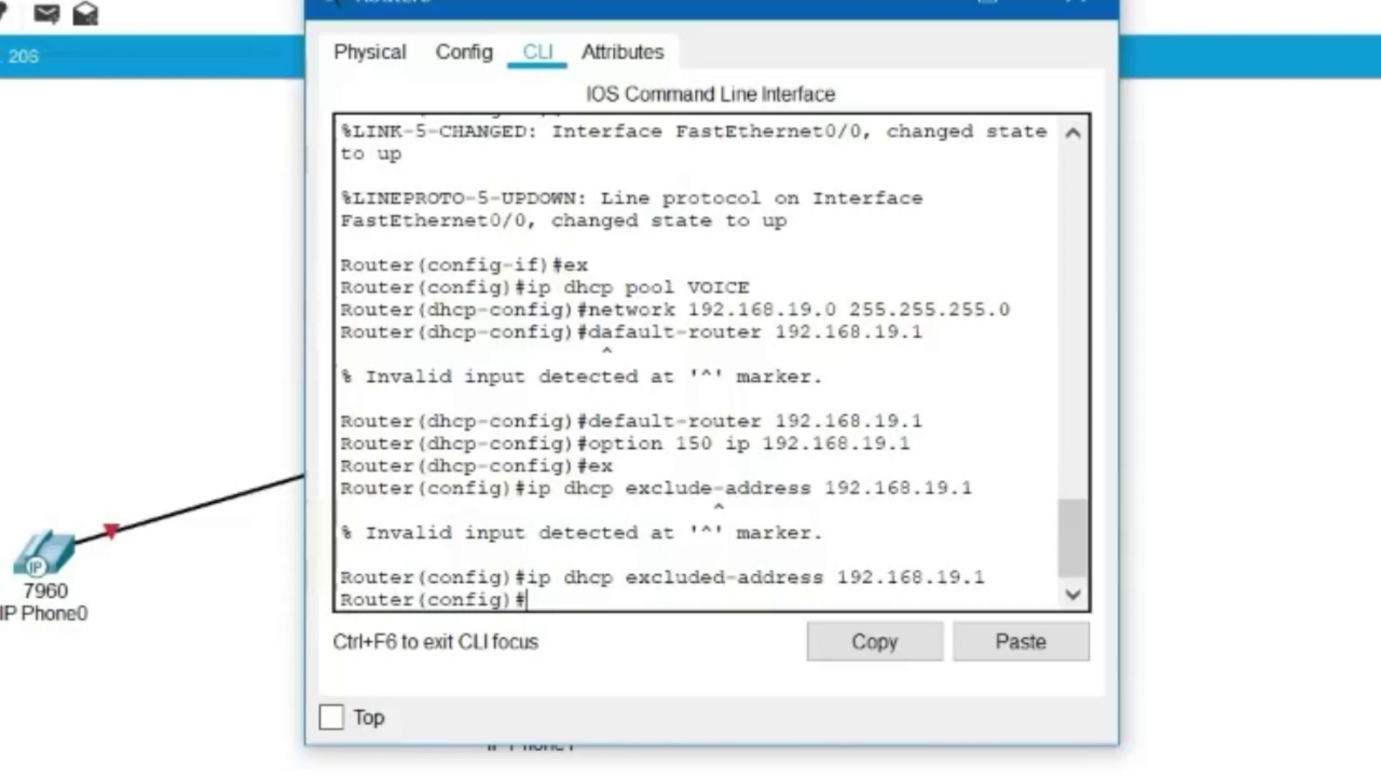
Try to enter telephony configuration mode with the command telephony service
type("telephon")
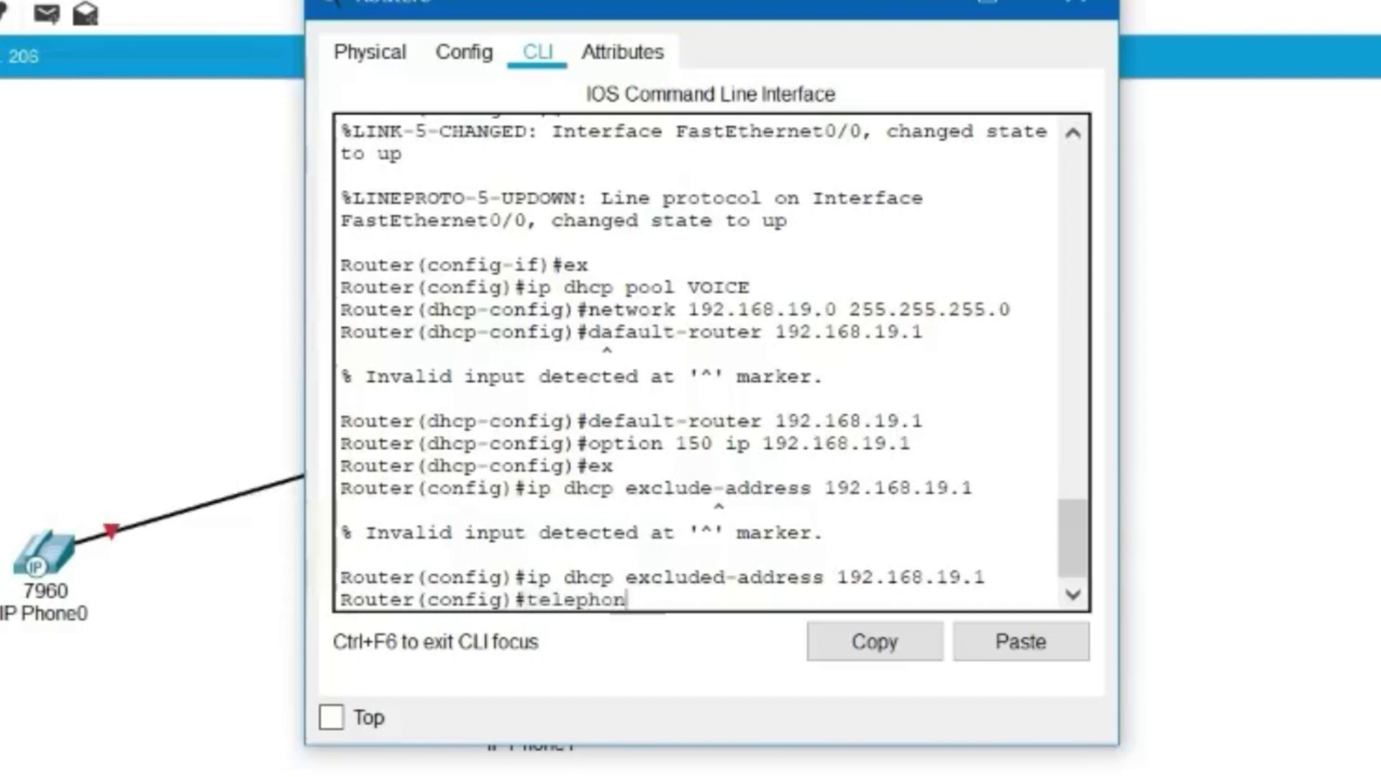
type("y service")
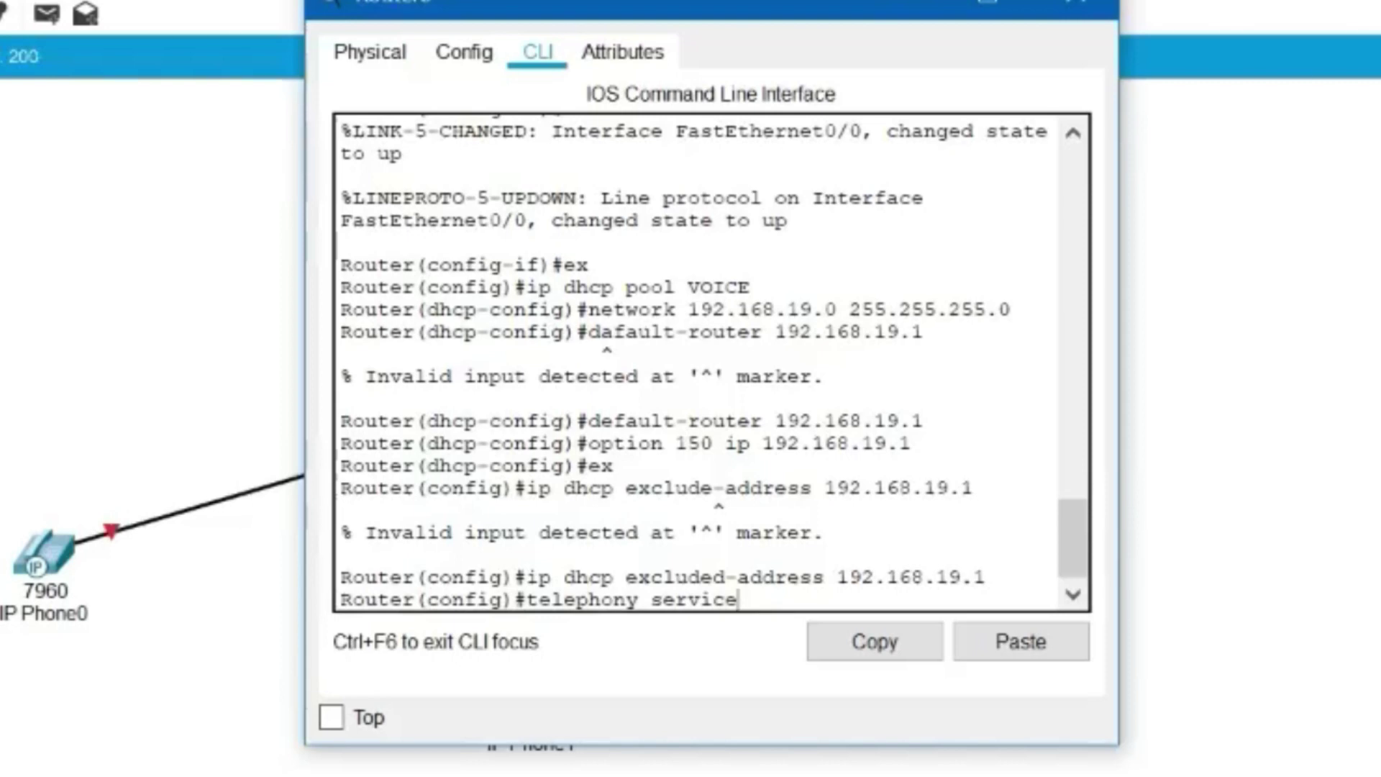
key("Return")
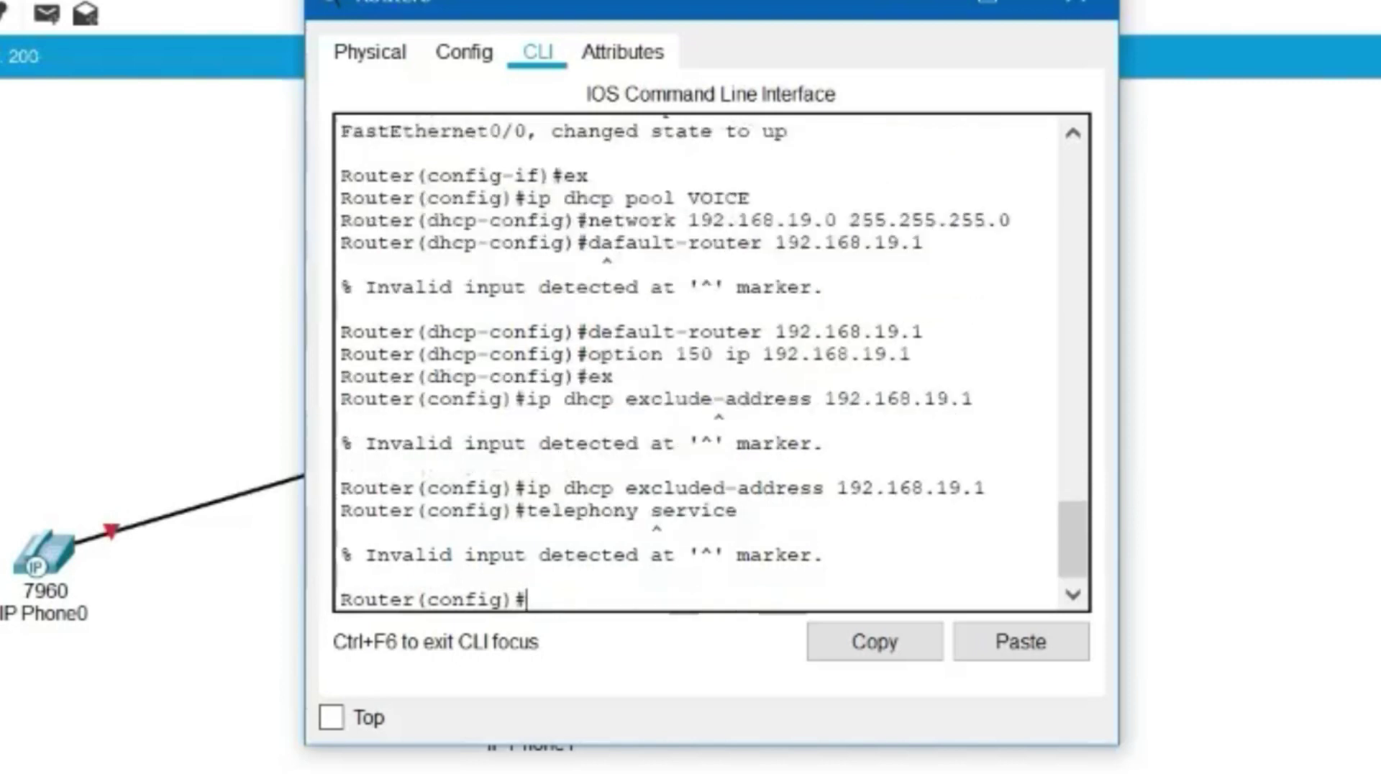
Correct the command to telephony-service and run it to enter telephony configuration mode
key("Up")
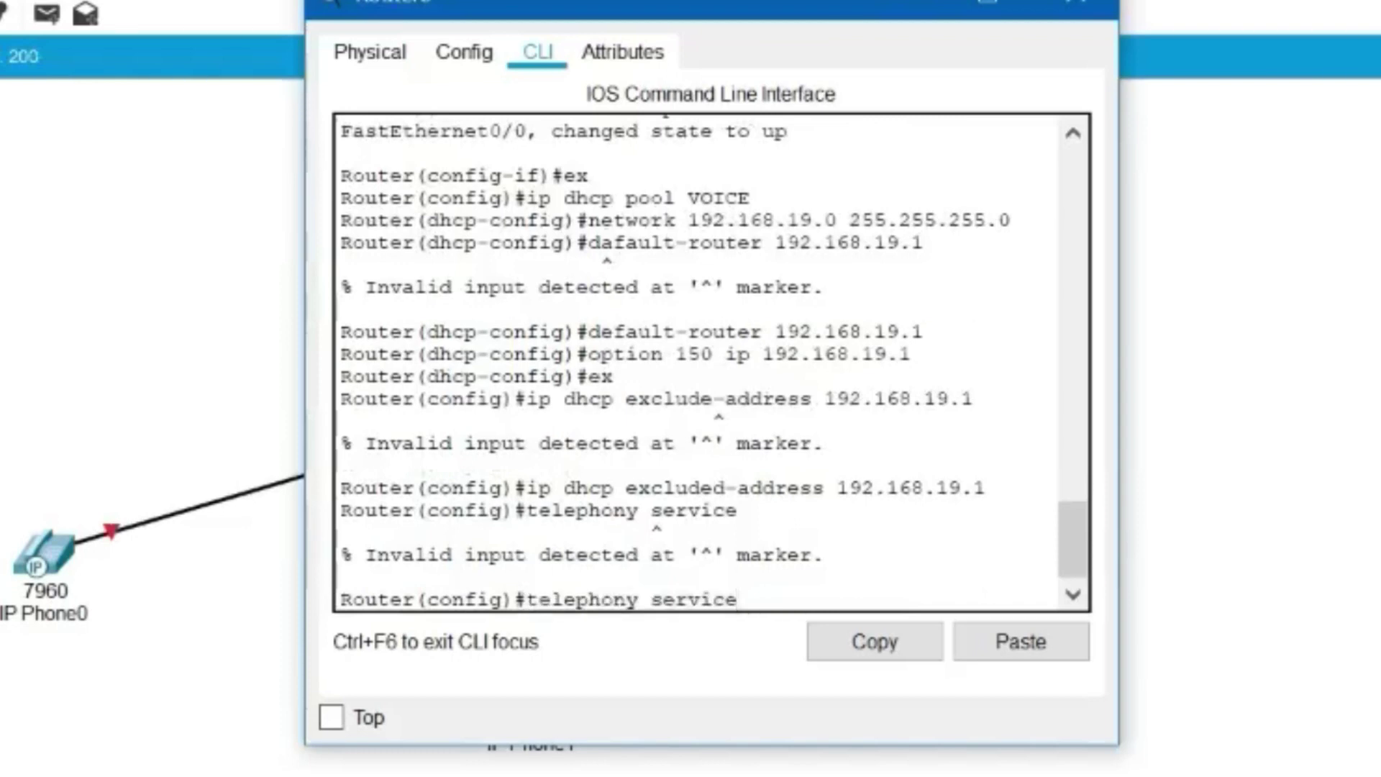
key("Left")
key("Left")
key("BackSpace")
type("-")
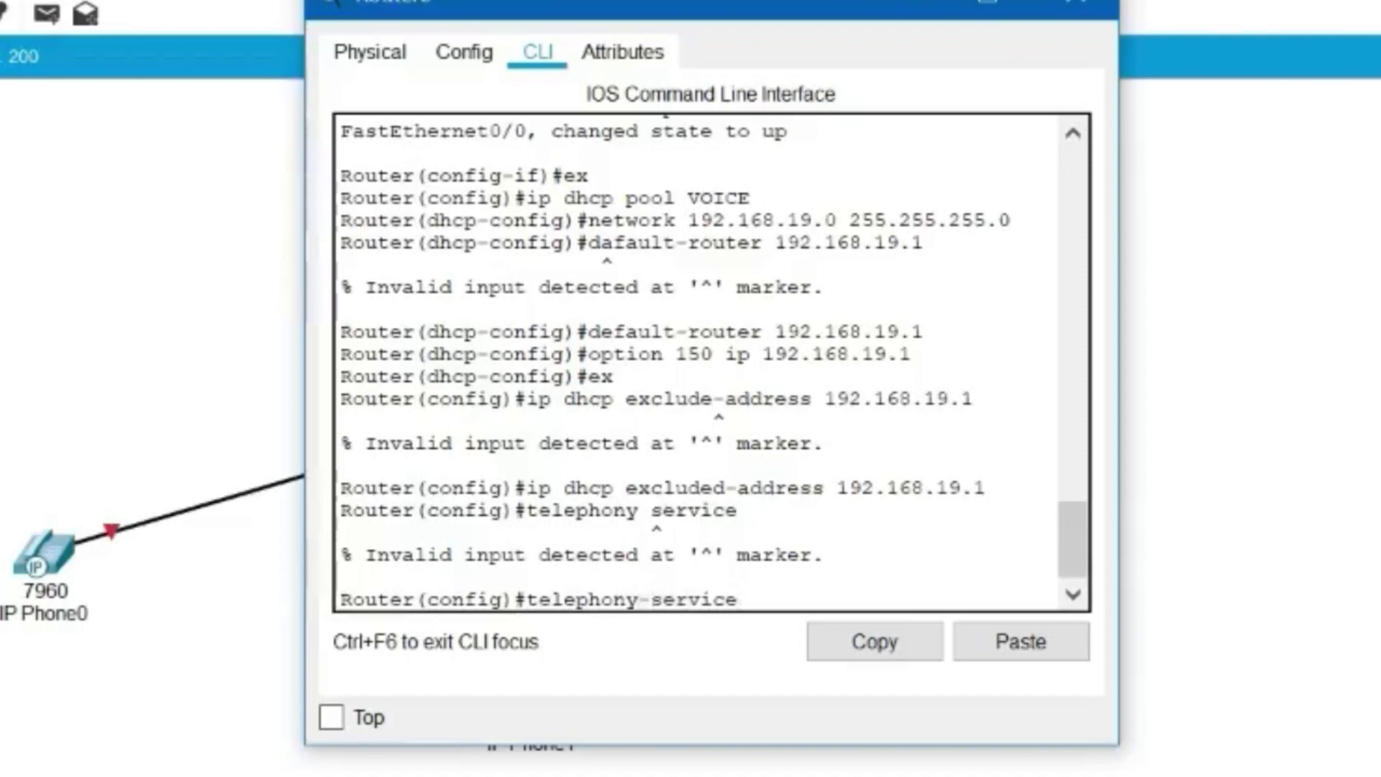
key("Return")
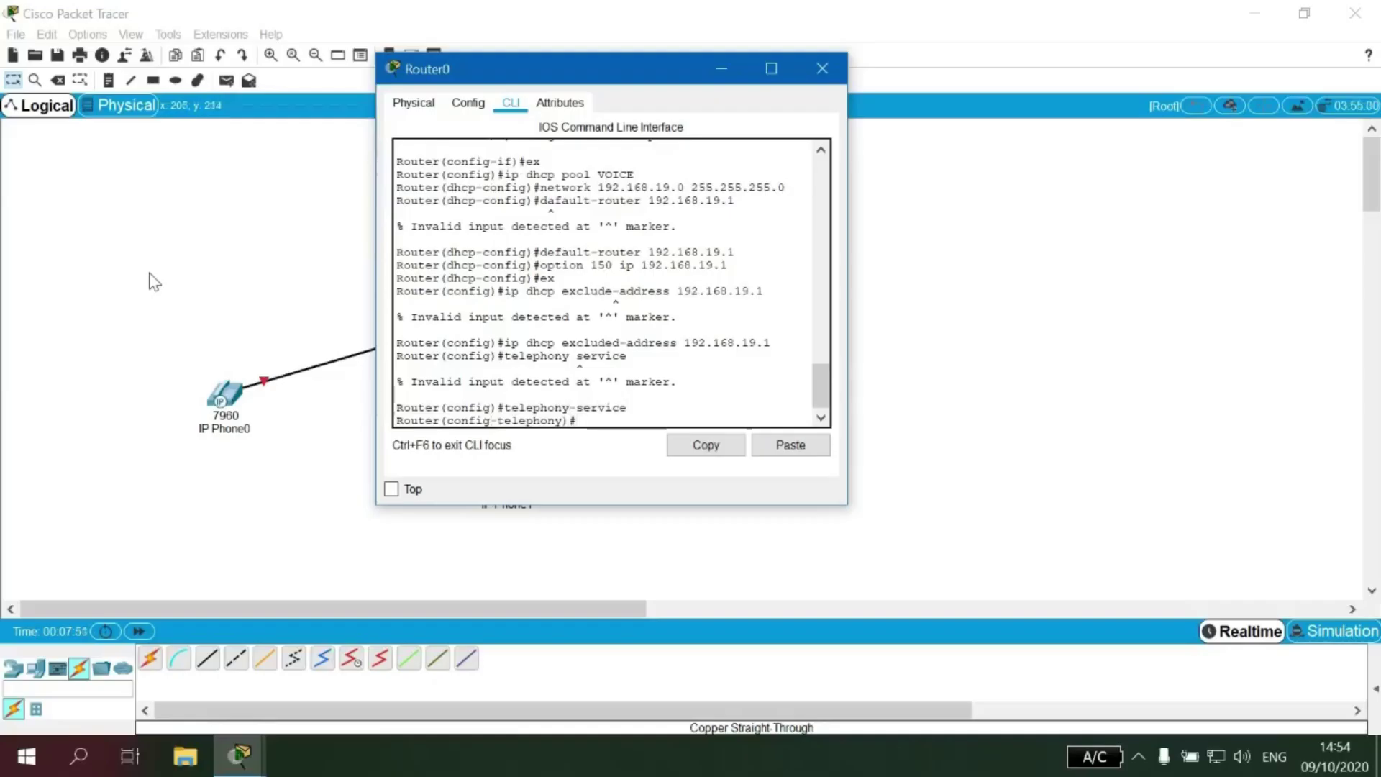
Limit the telephony service to three directory numbers and three phones with max-dn 3 and max-ephones 3
type("max-dn 3")
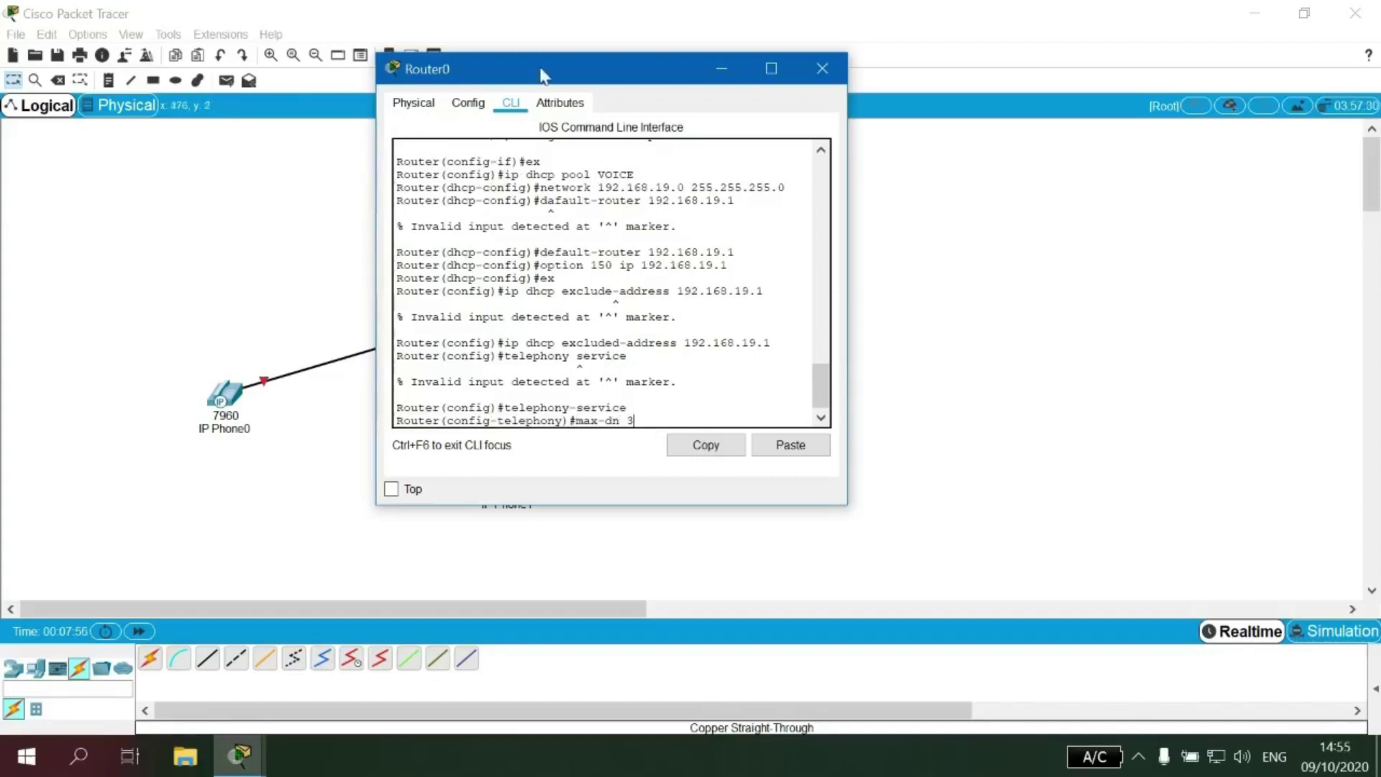
left_click_drag(540, 71, 953, 72)
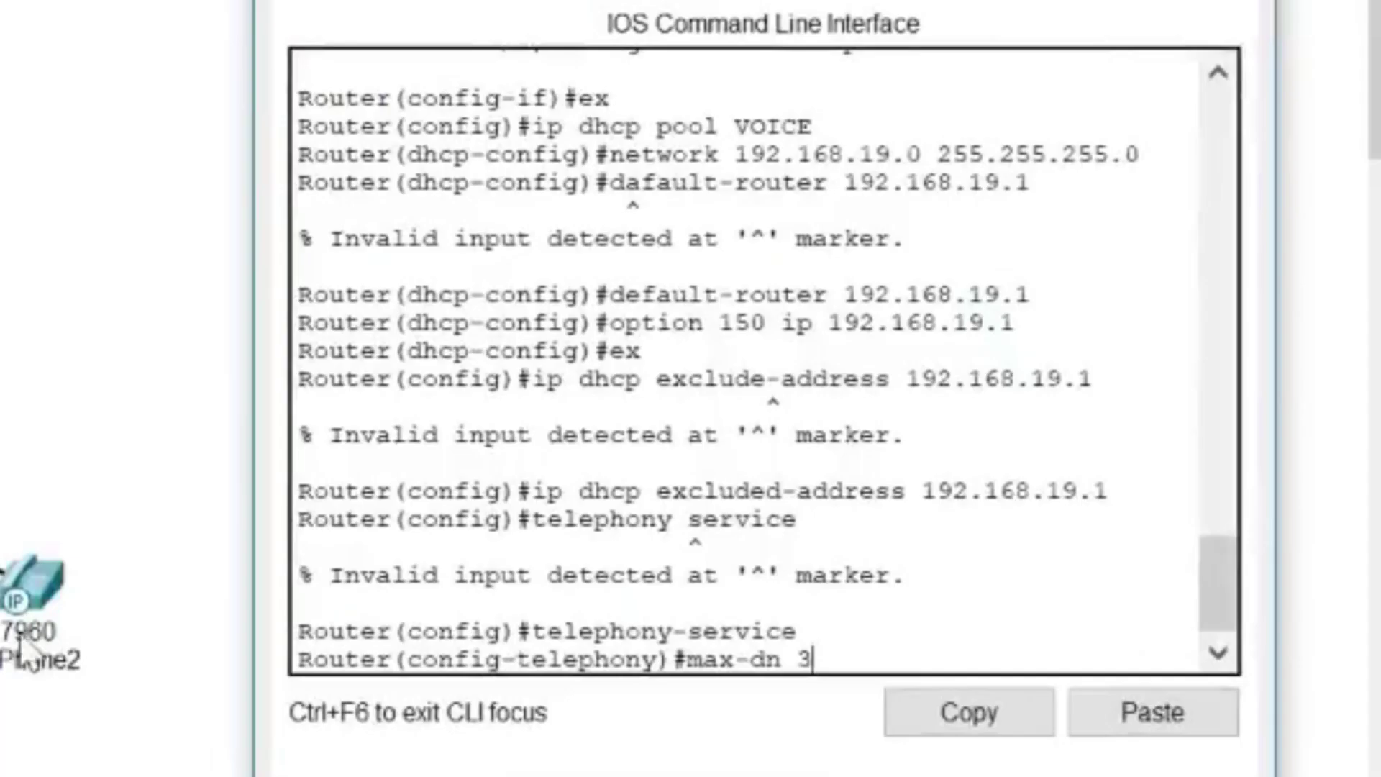
key("Return")
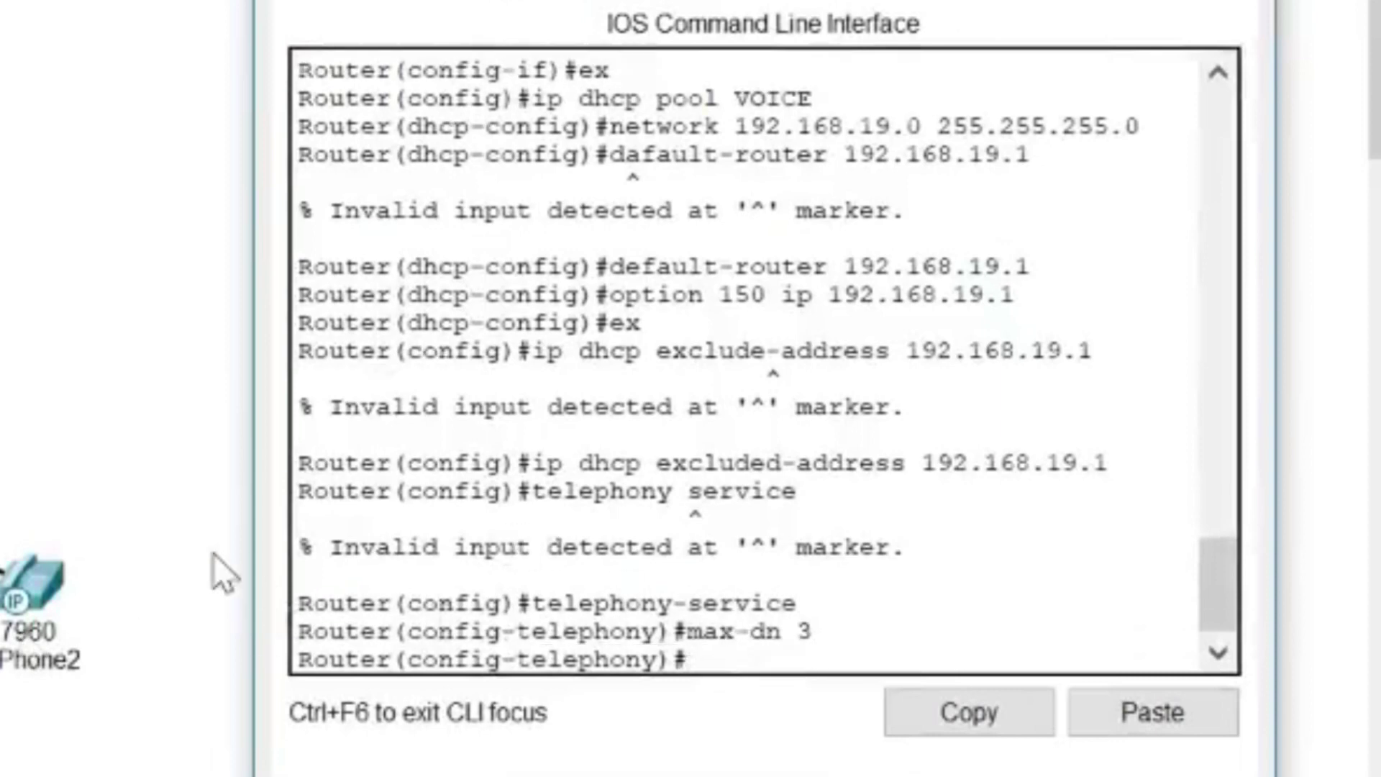
type("max-")
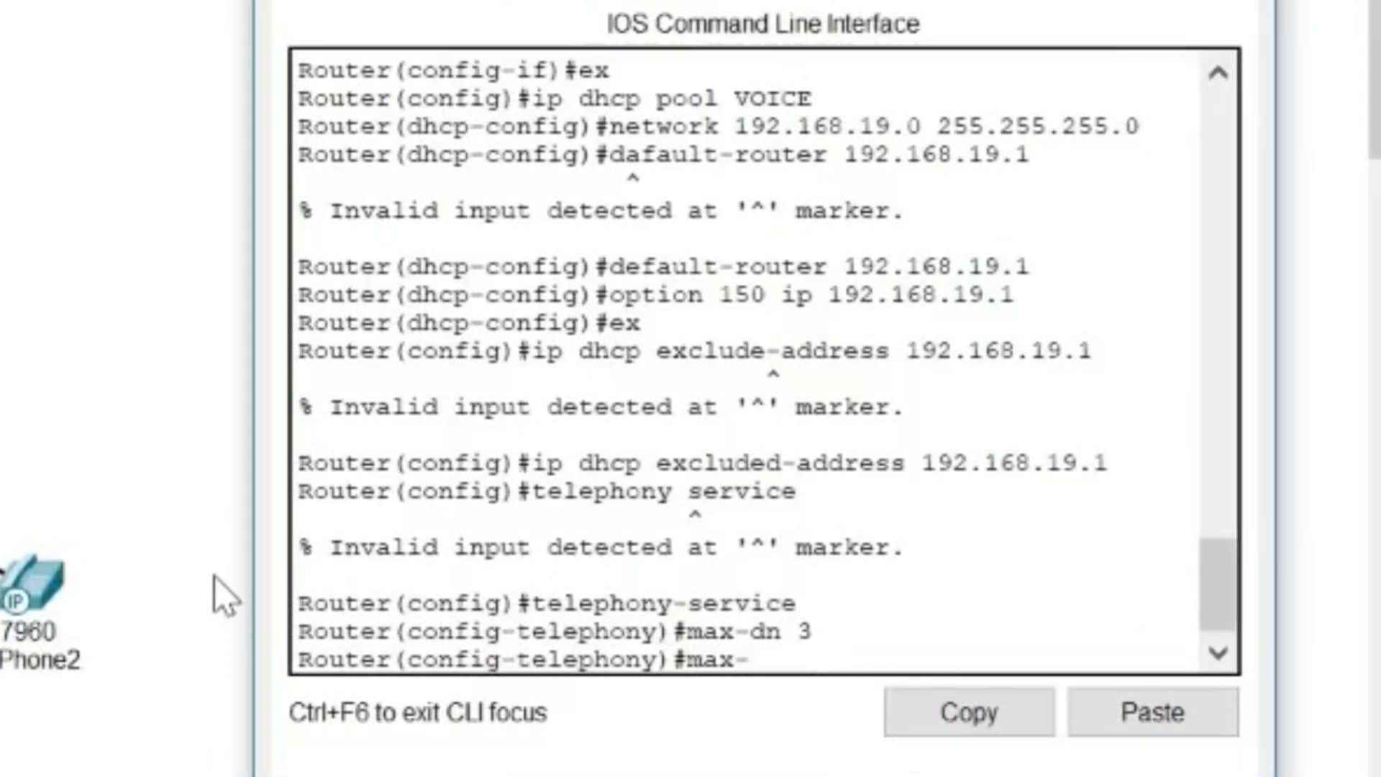
type("ephones 3")
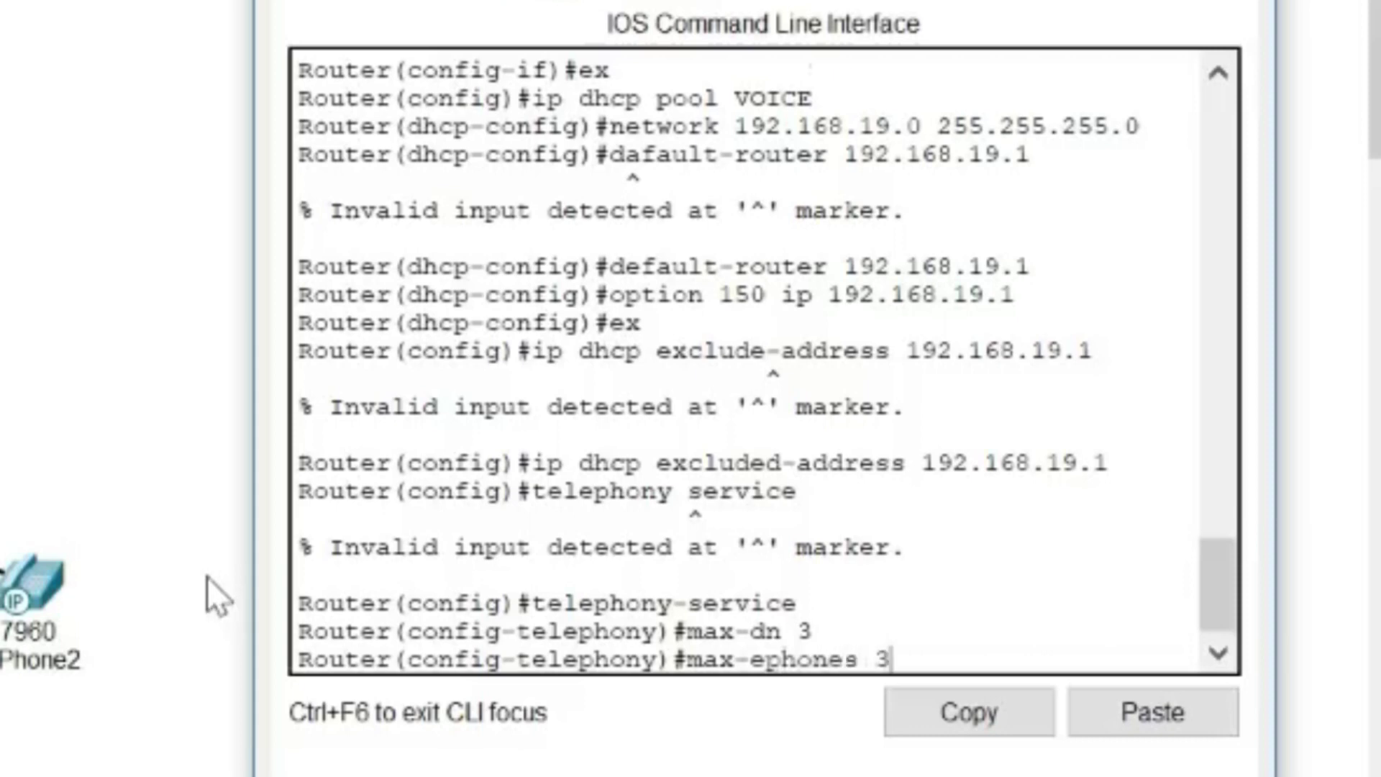
key("Return")
Set the telephony source address with ip source-address 192.168.19.1 port 2000
type("ip source")
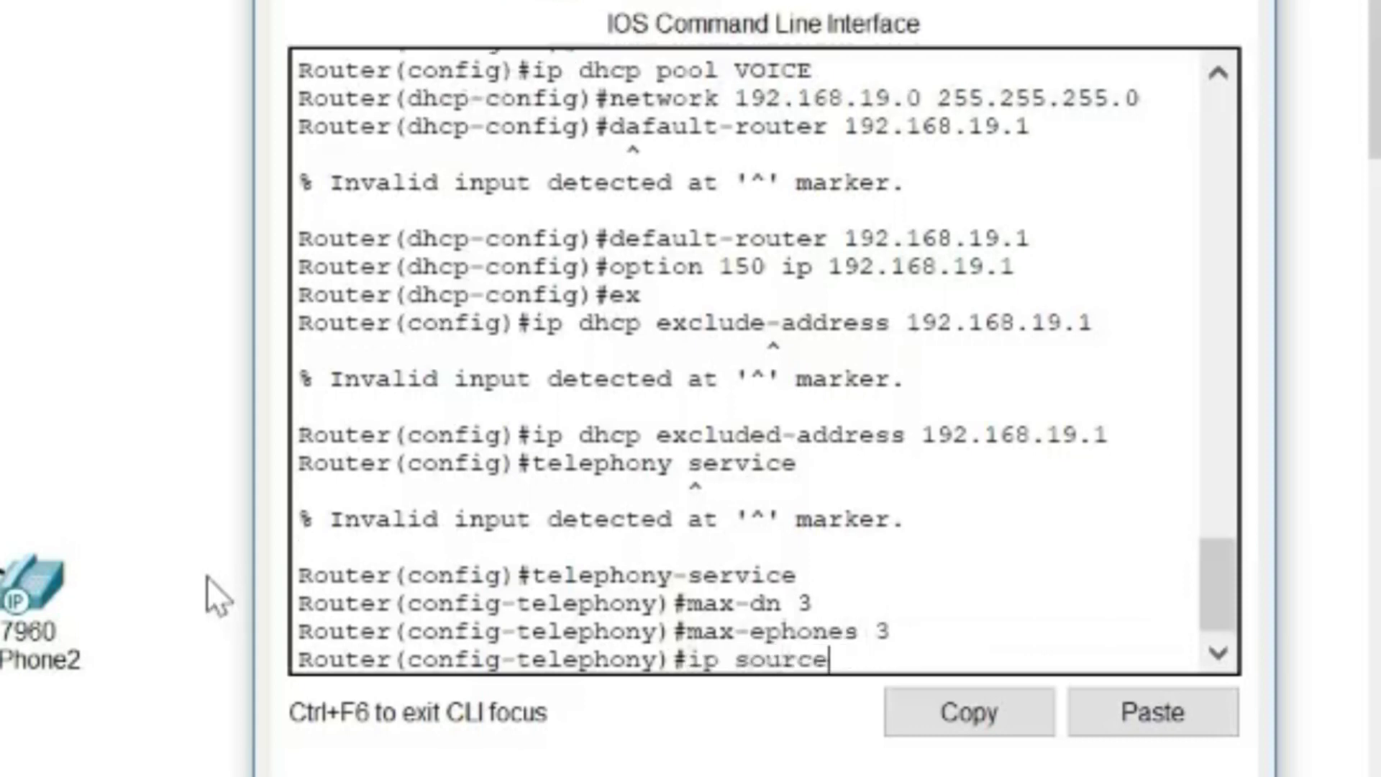
type("-add")
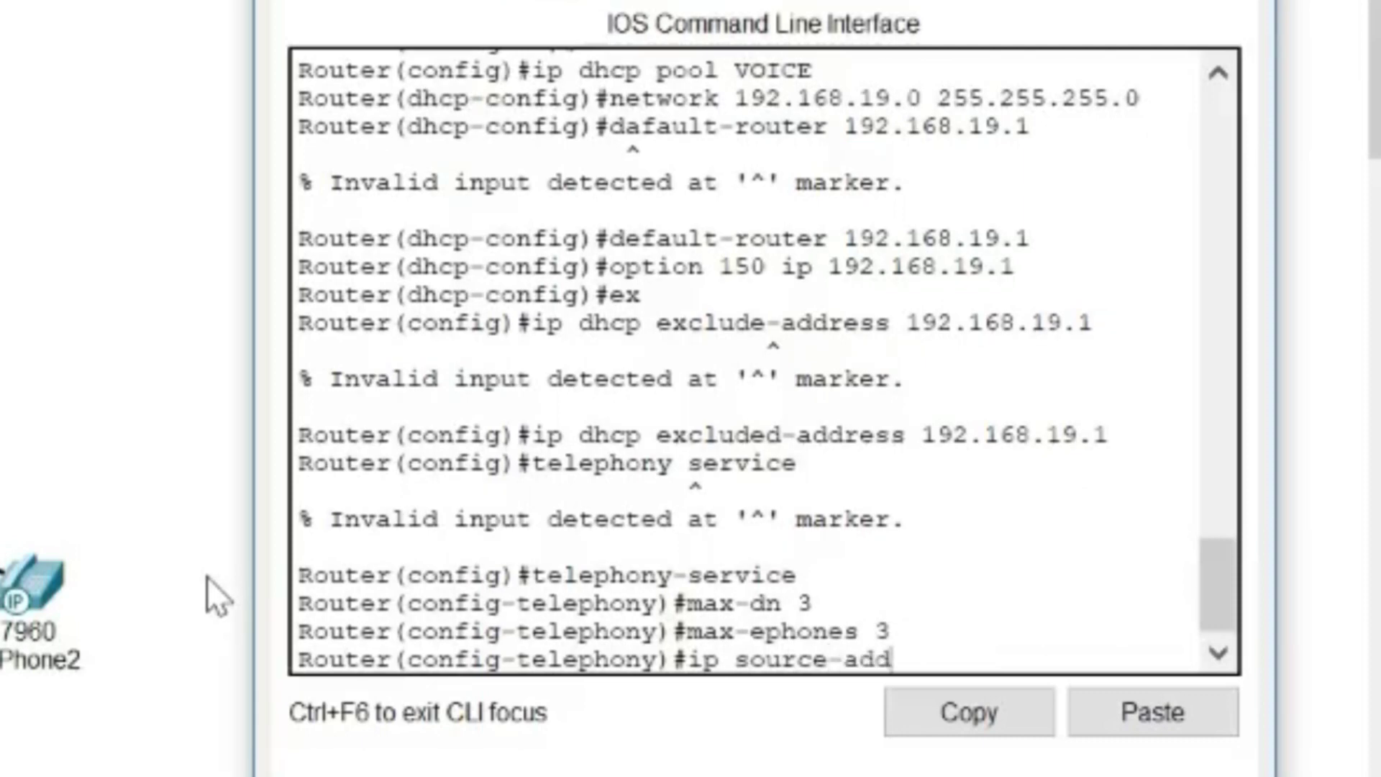
type("ress 192.168")
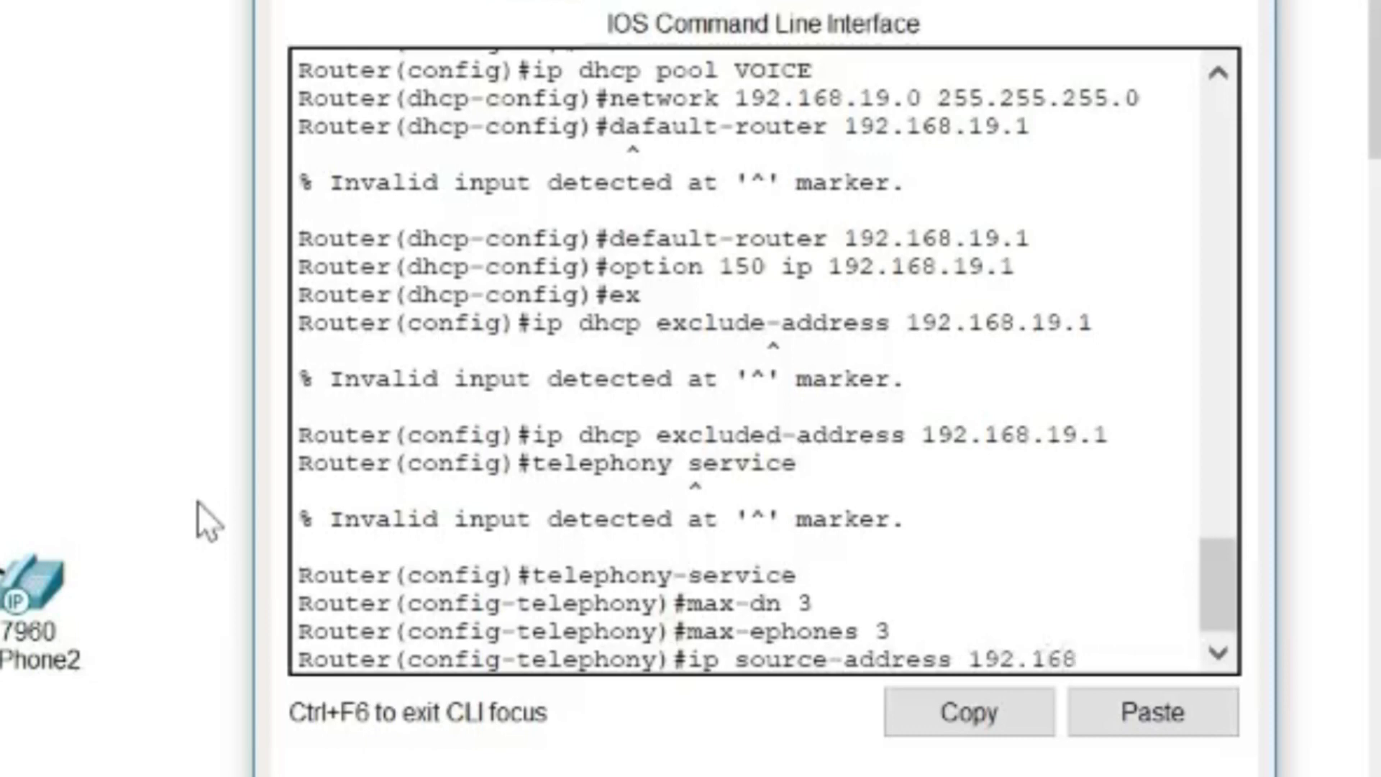
type(".19.1 port 2000")
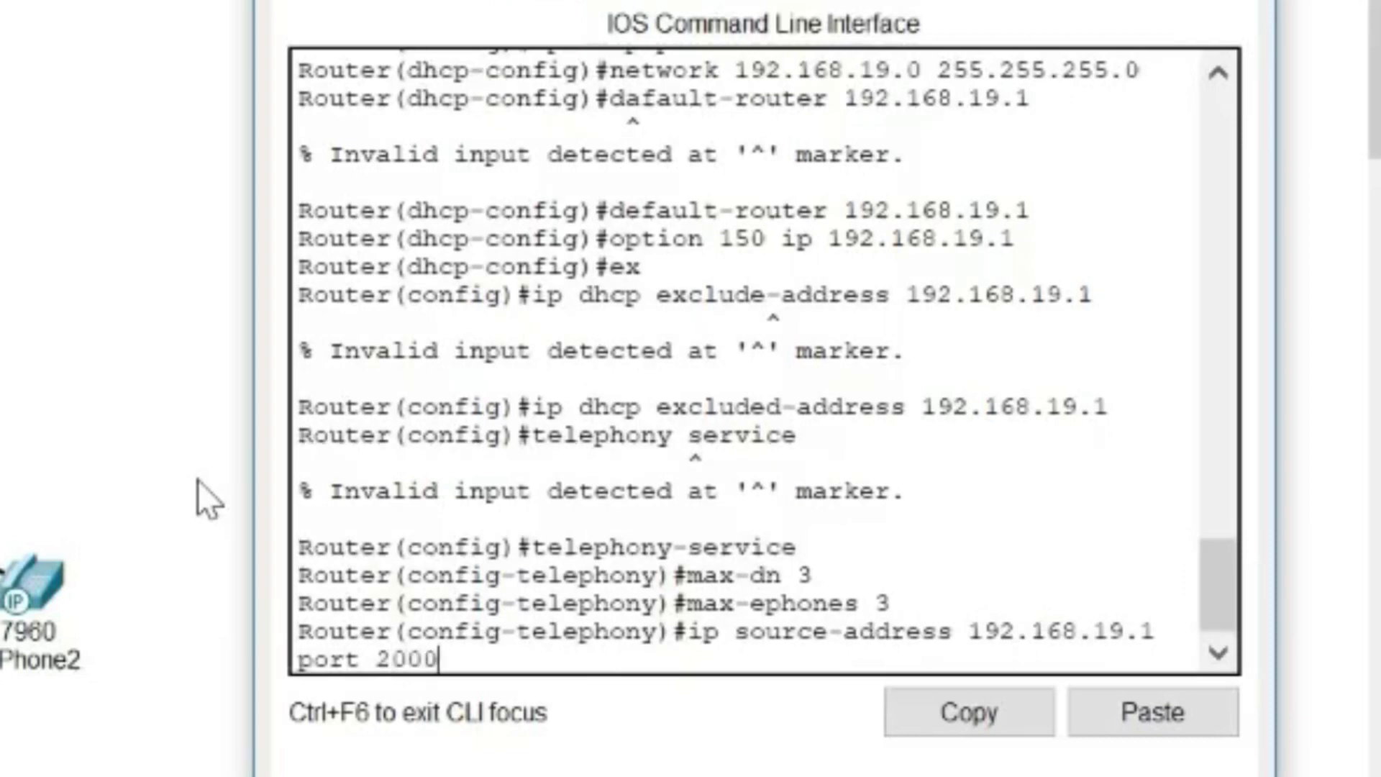
key("Return")
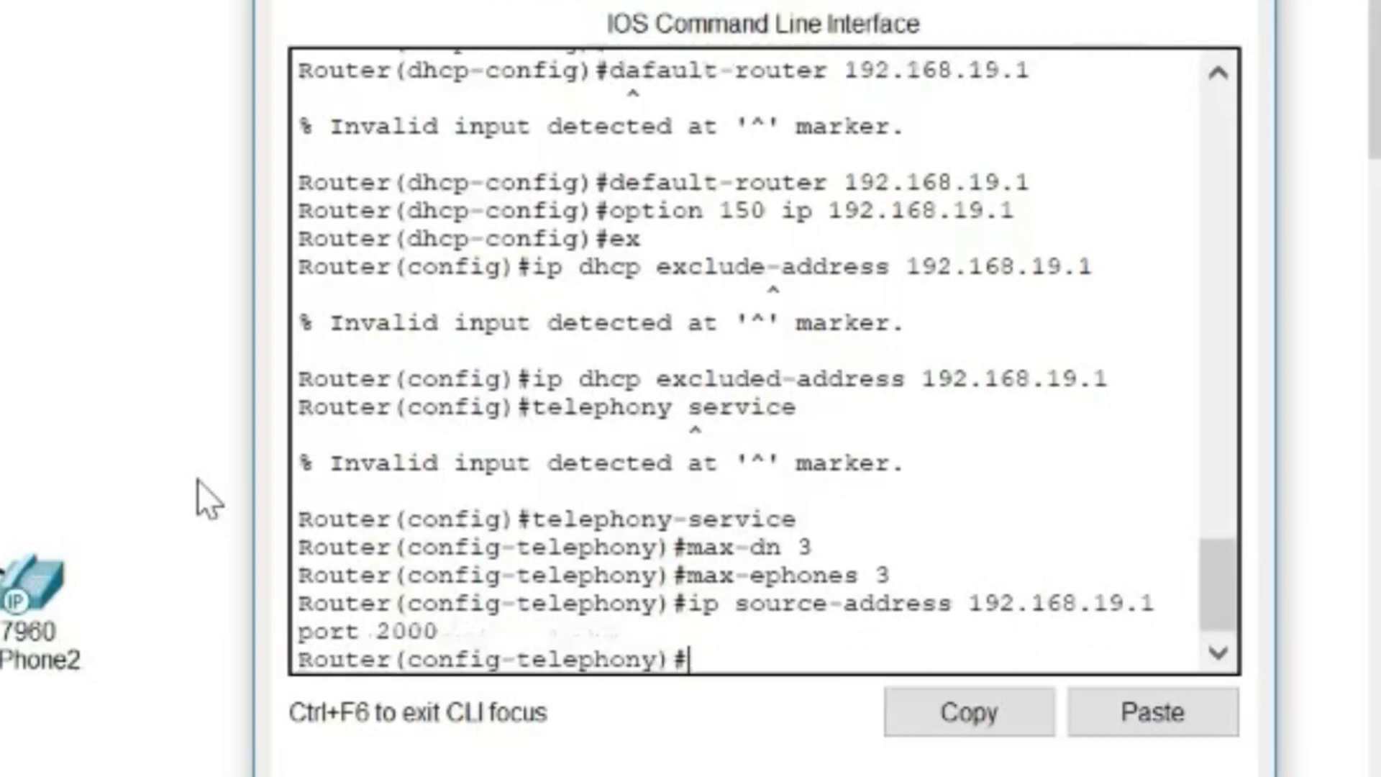
Try to assign lines to the phones automatically with auto-assign 1 to 3
type("auto=")
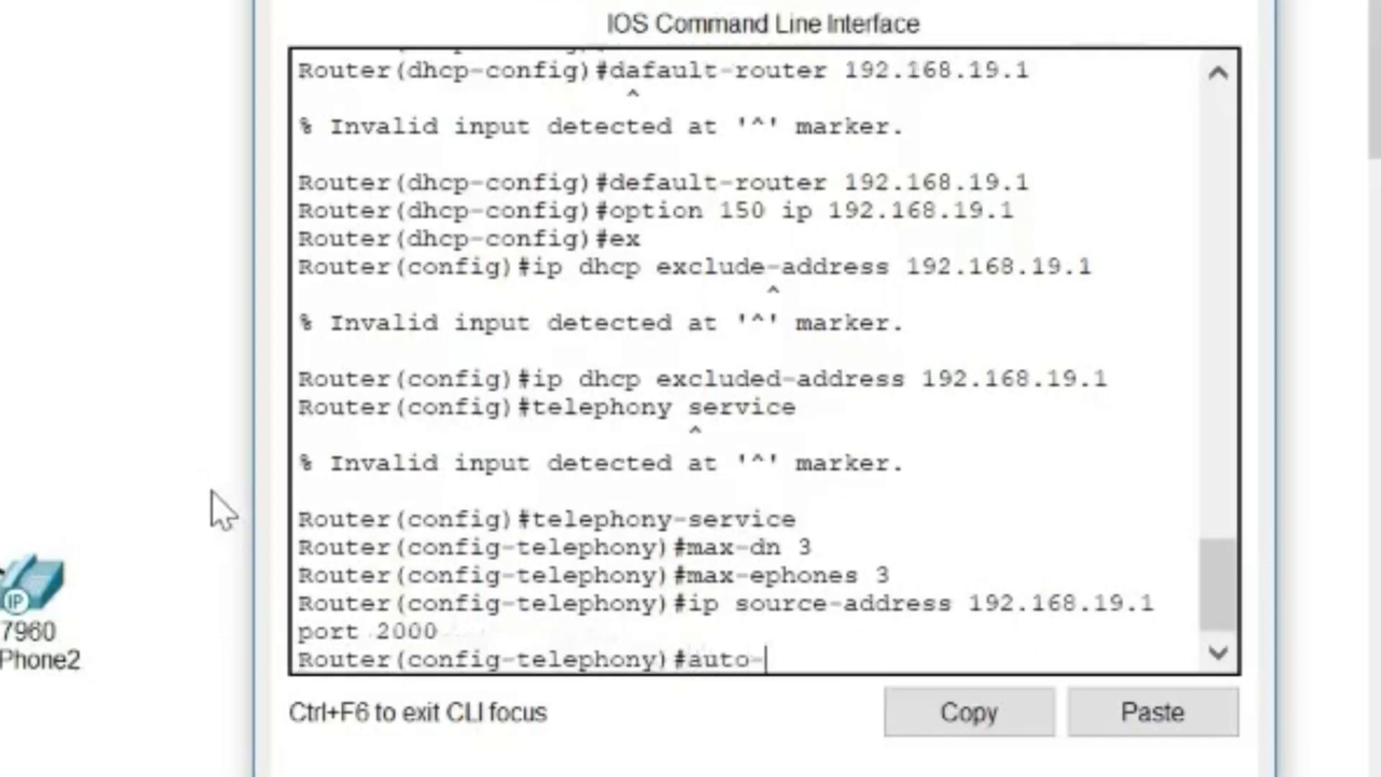
type("assign 1 to 3")
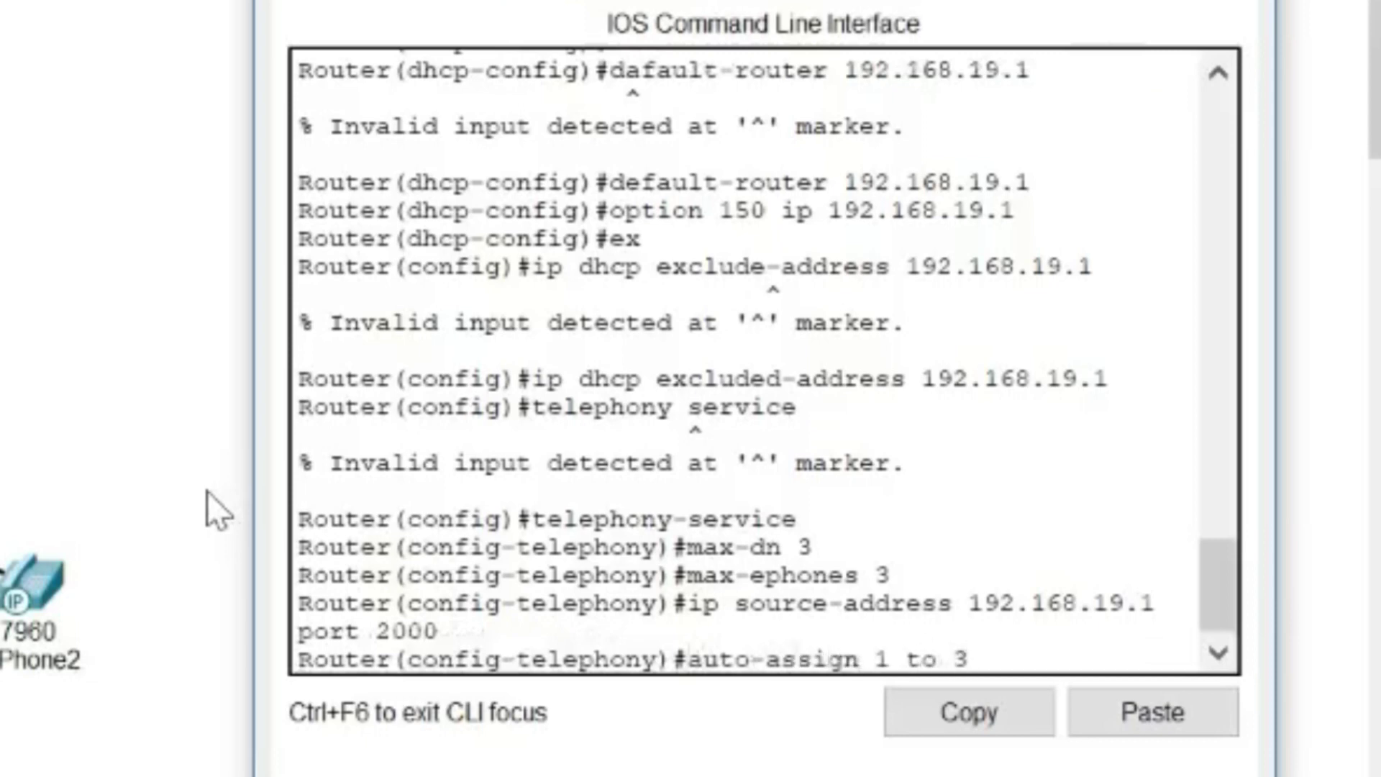
type("x")
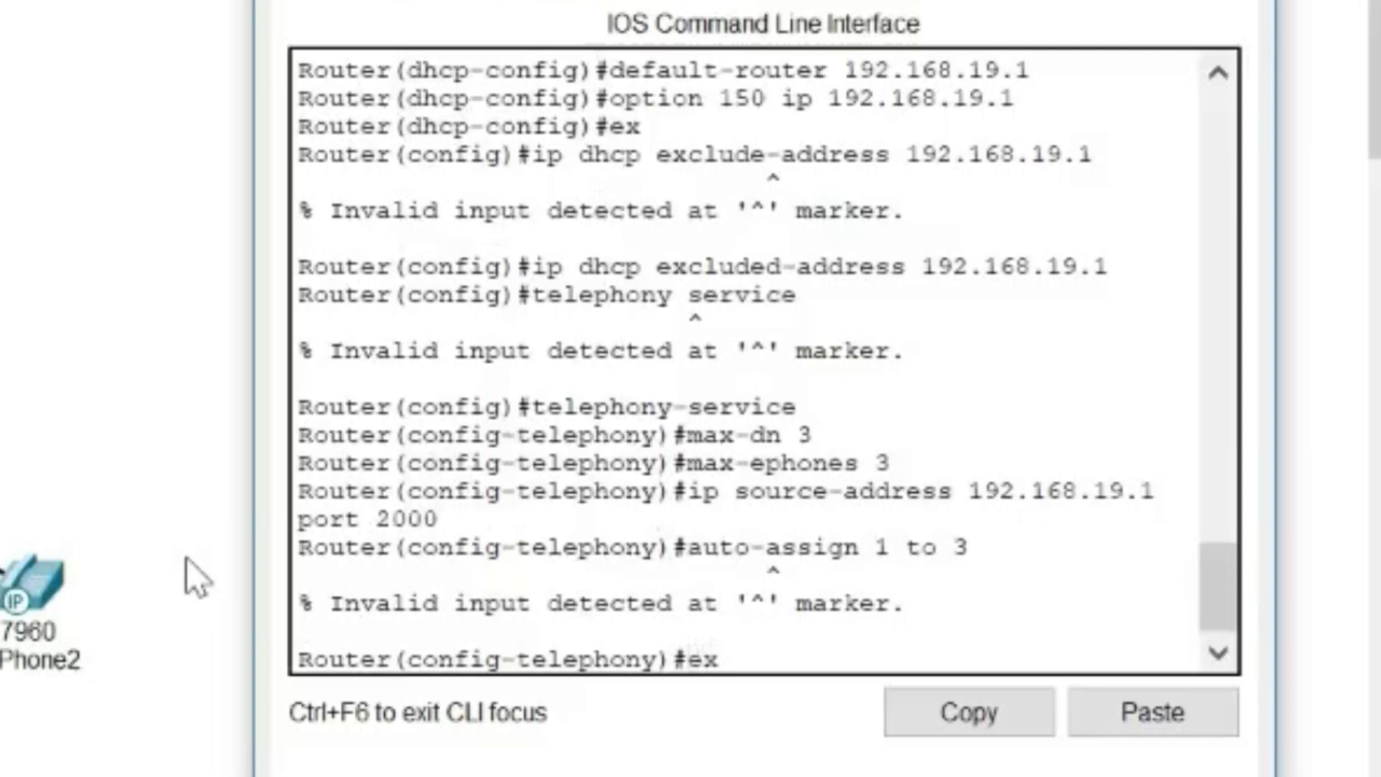
Correct the assignment command to auto assign 1 to 3, run it and return to global configuration mode
key("Up")
key("Left")
key("Left")
key("Left")
key("Left")
key("Left")
key("Left")
key("Left")
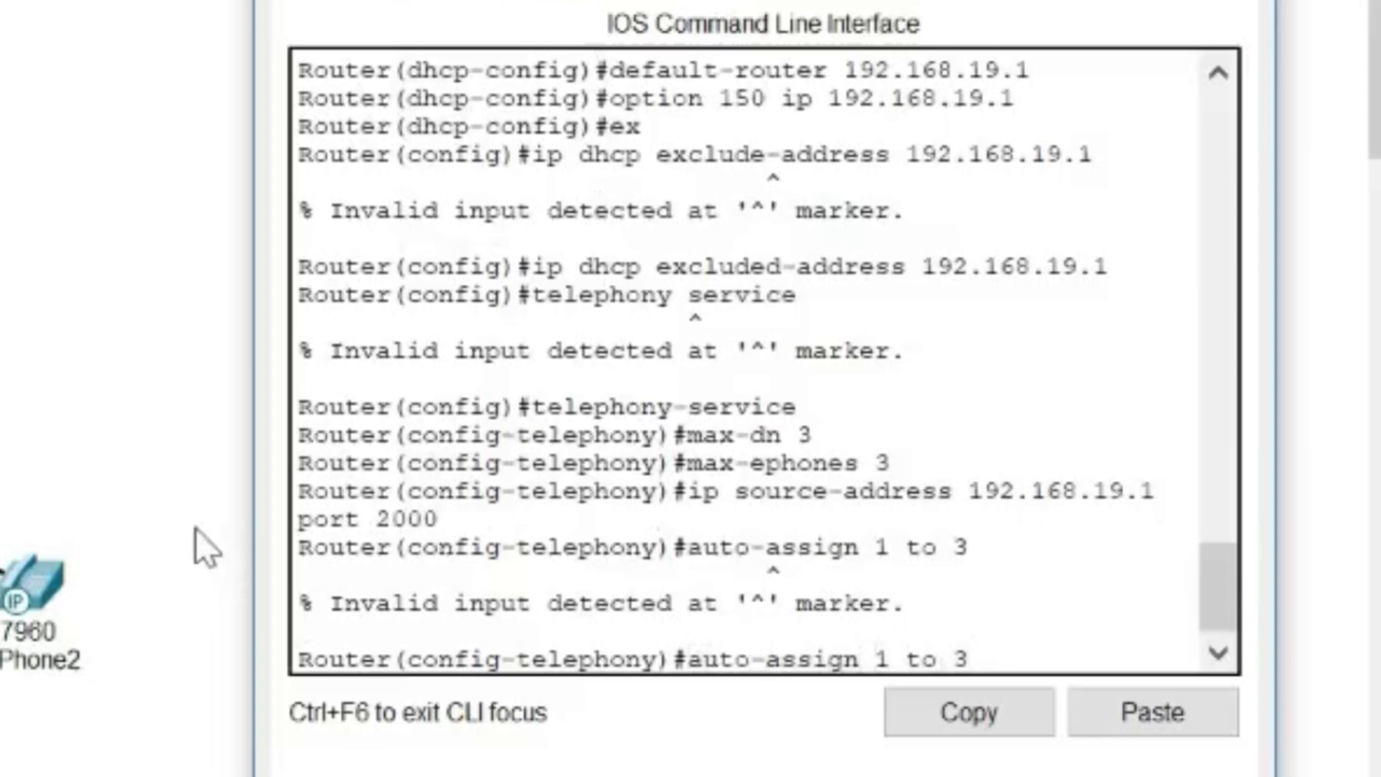
key("Return")
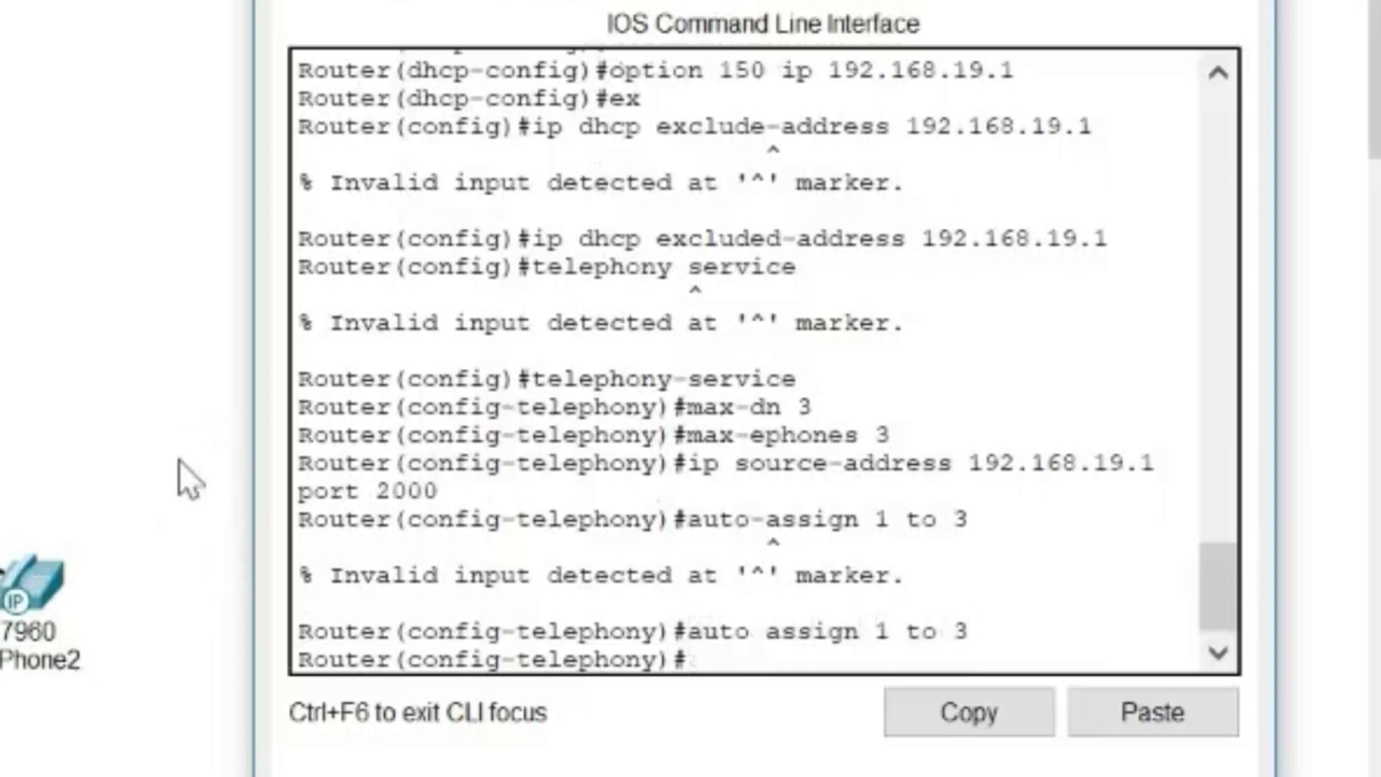
type("ex")
key("Return")
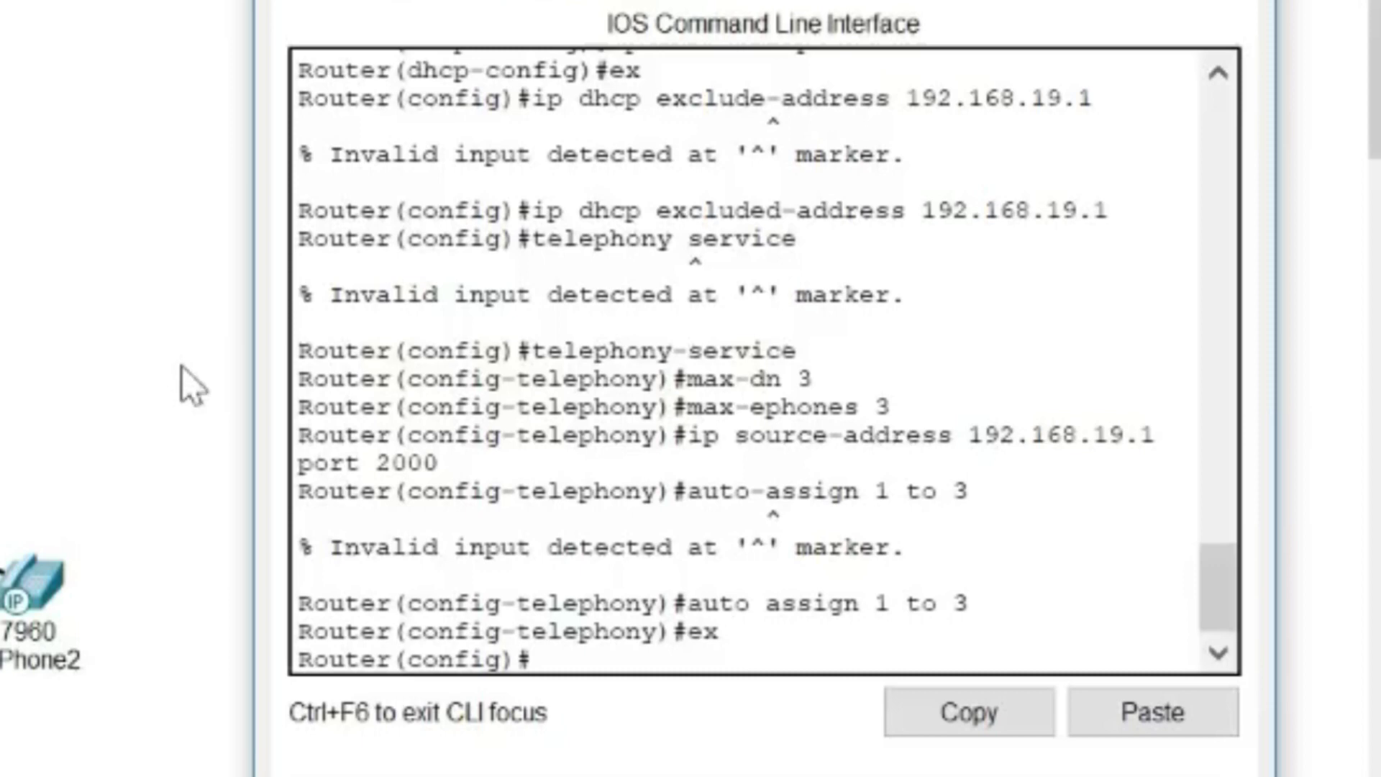
Create ephone-dn 1 with number 1111 and return to global configuration mode
type("ephone-dn1")
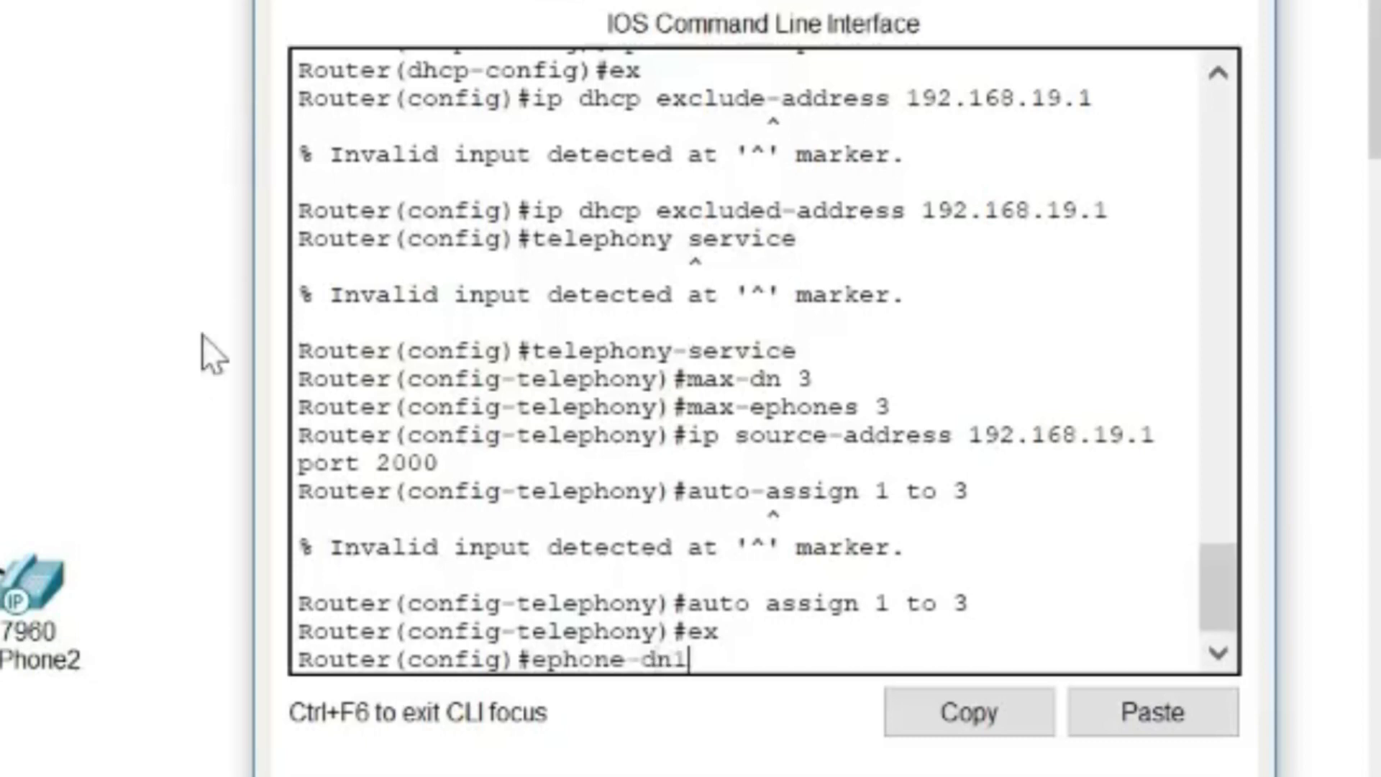
key("BackSpace")
type("1")
key("Return")
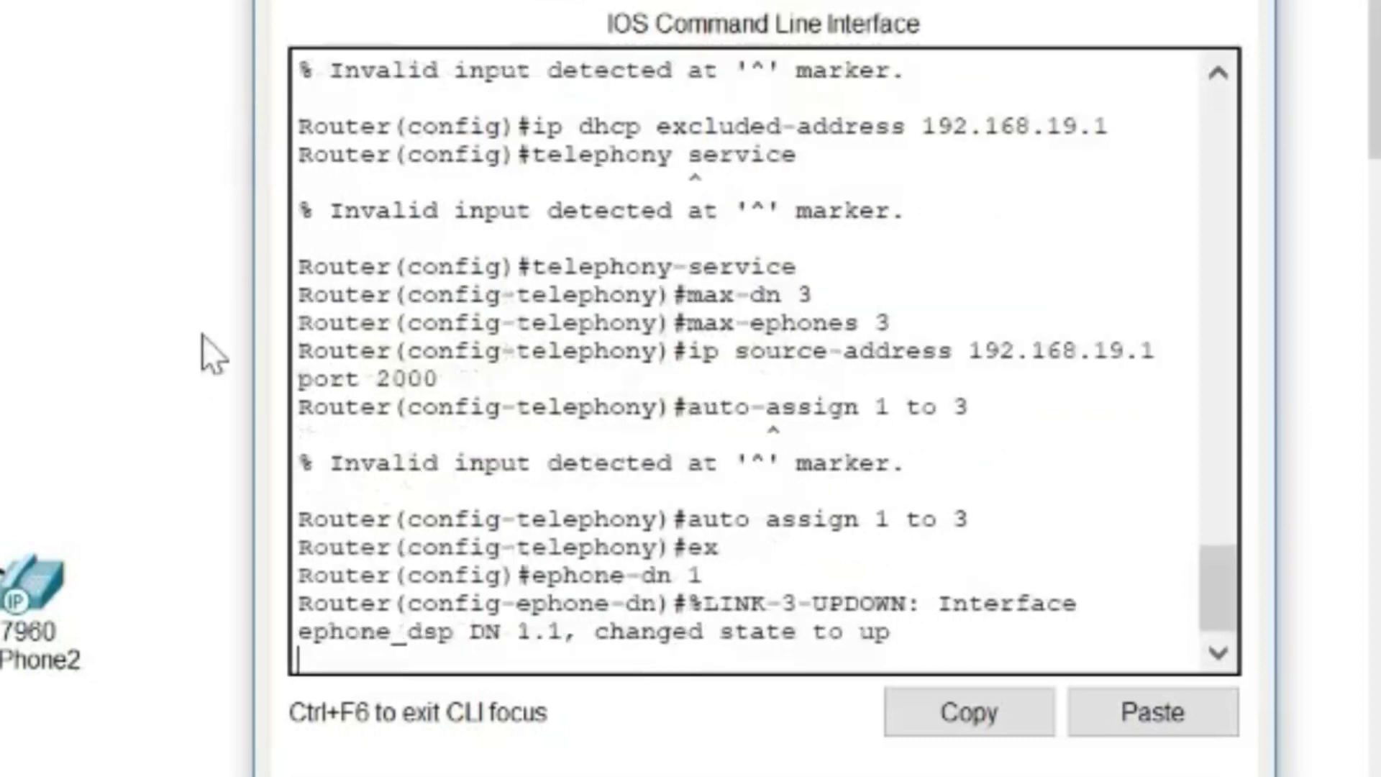
key("Return")
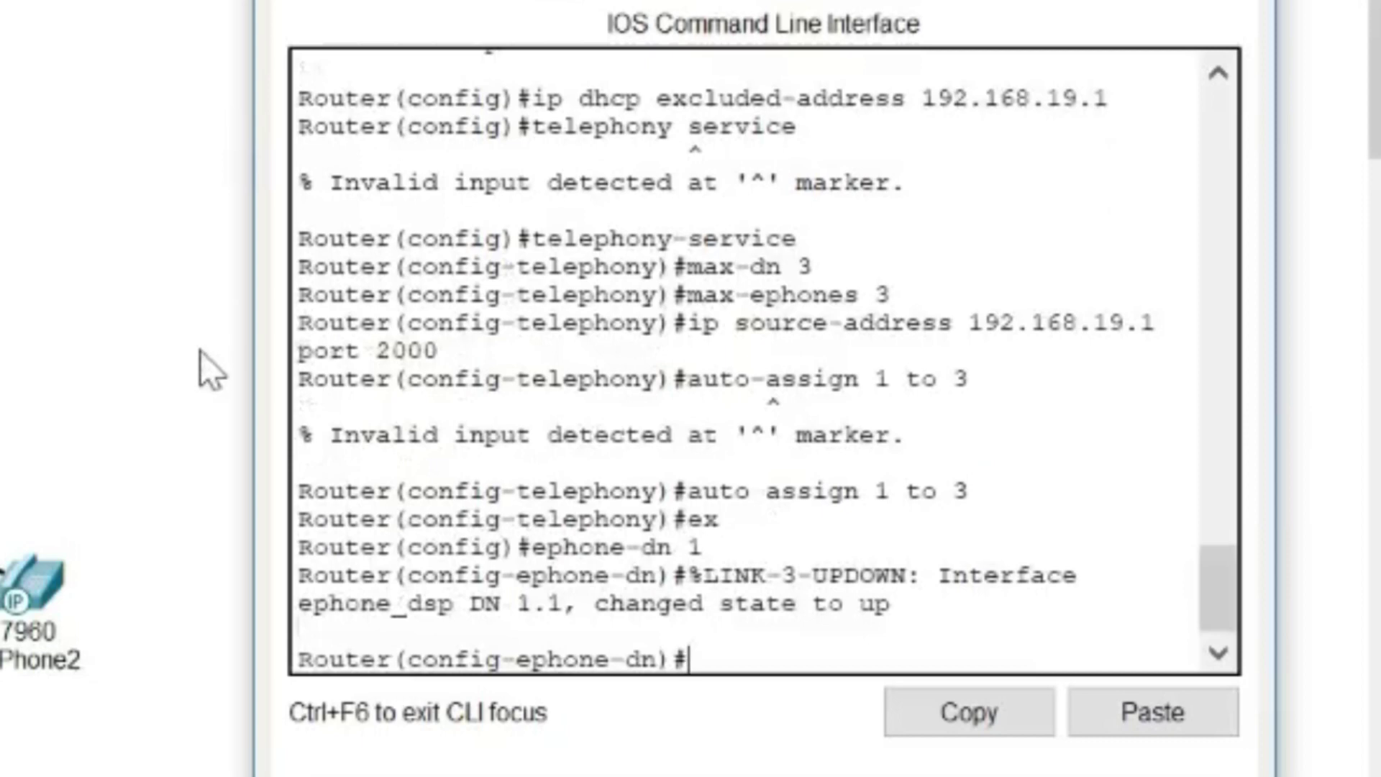
type("number 11")
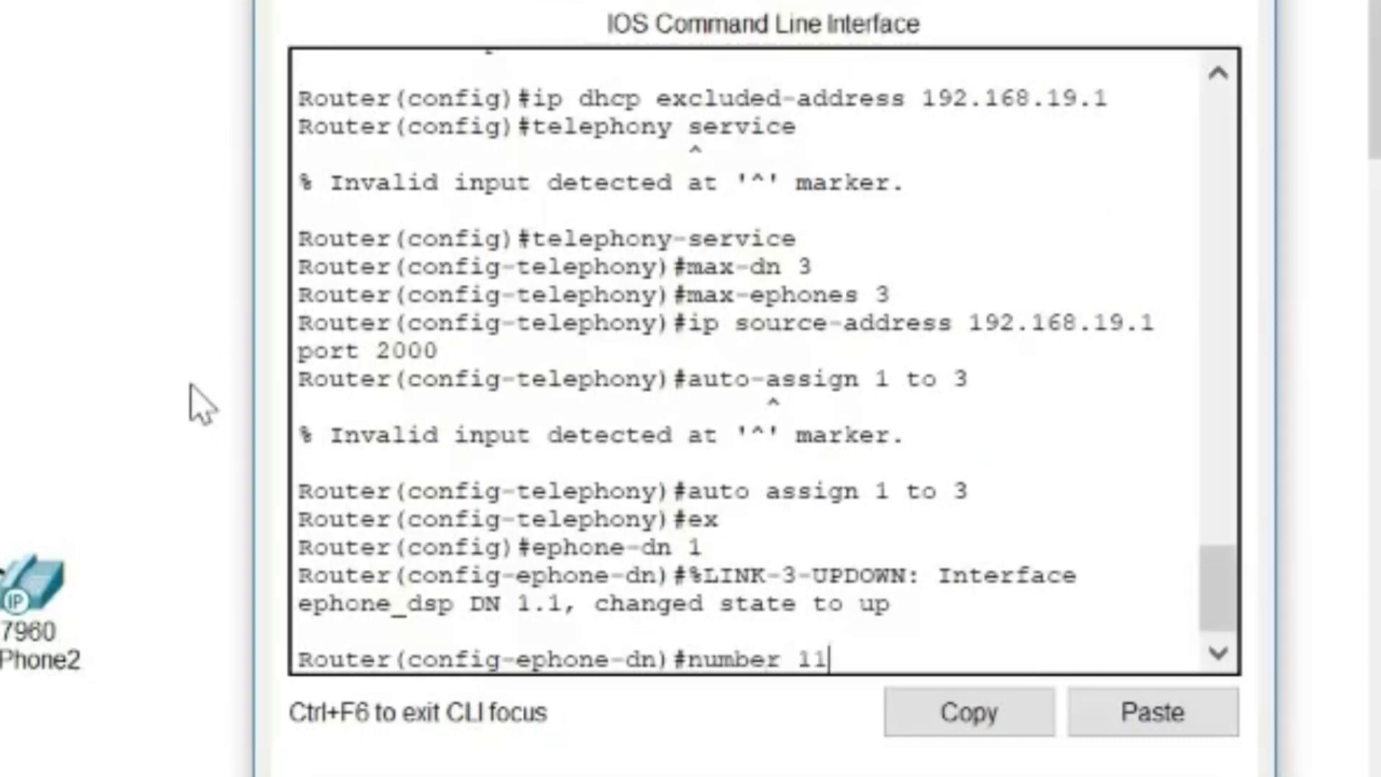
type("11")
key("Return")
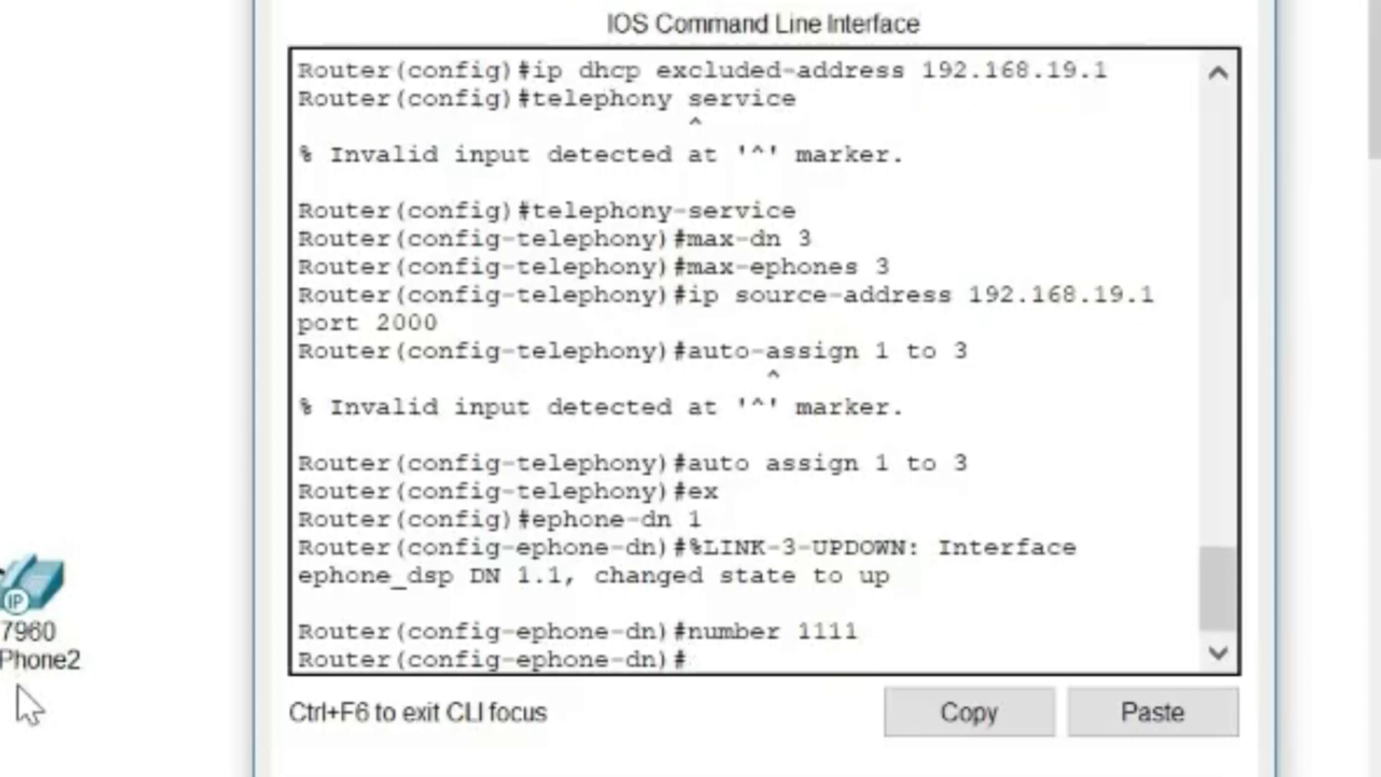
type("ex")
key("Return")
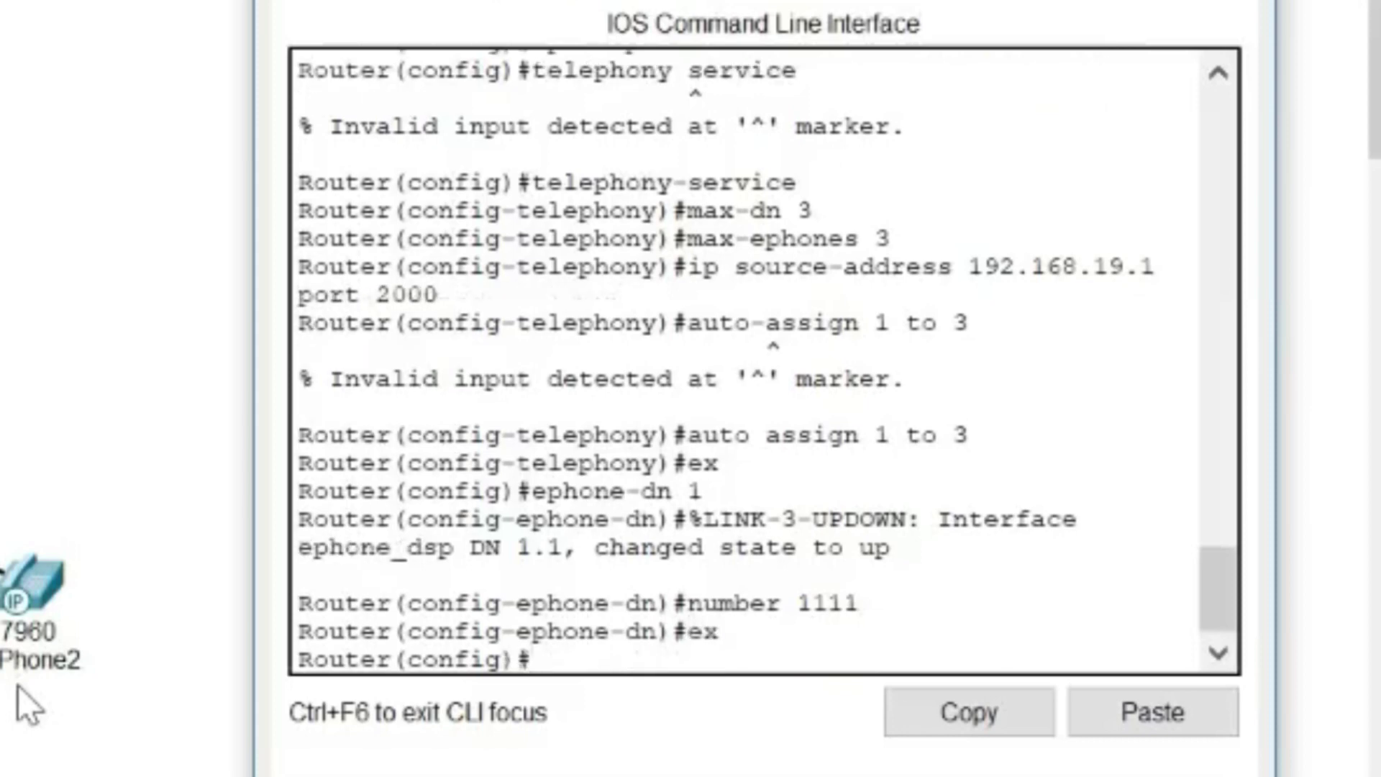
Create ephone-dn 2 with number 2222 and return to global configuration mode
type("ephone-dn 2")
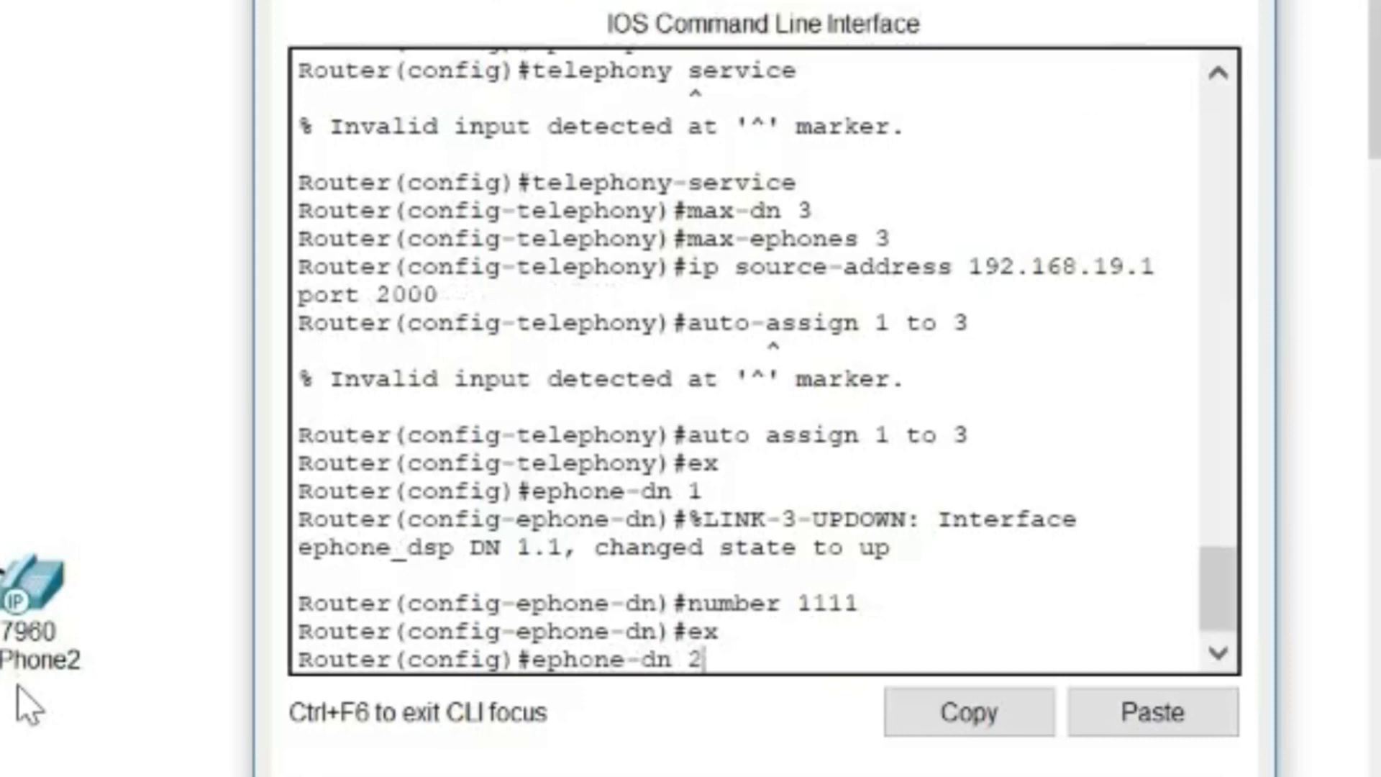
key("Return")
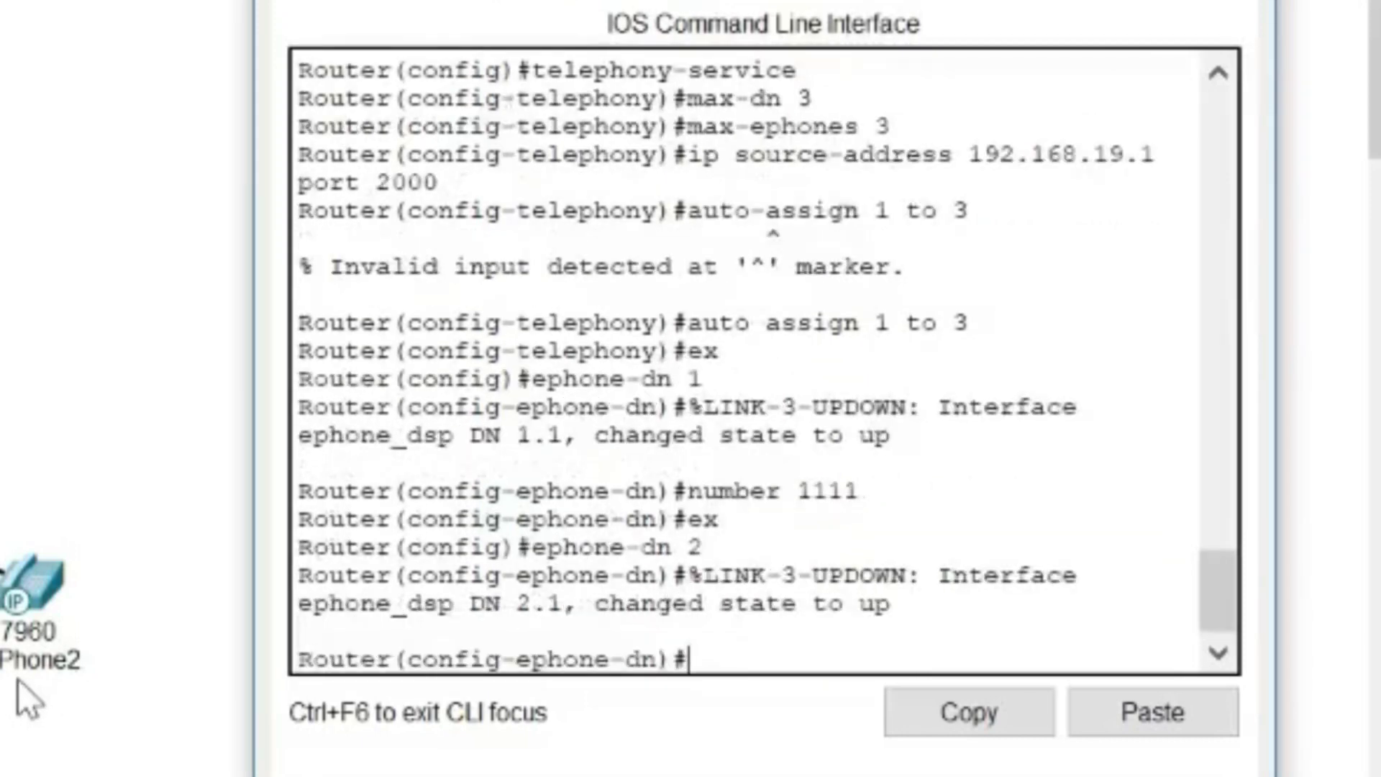
type("number")
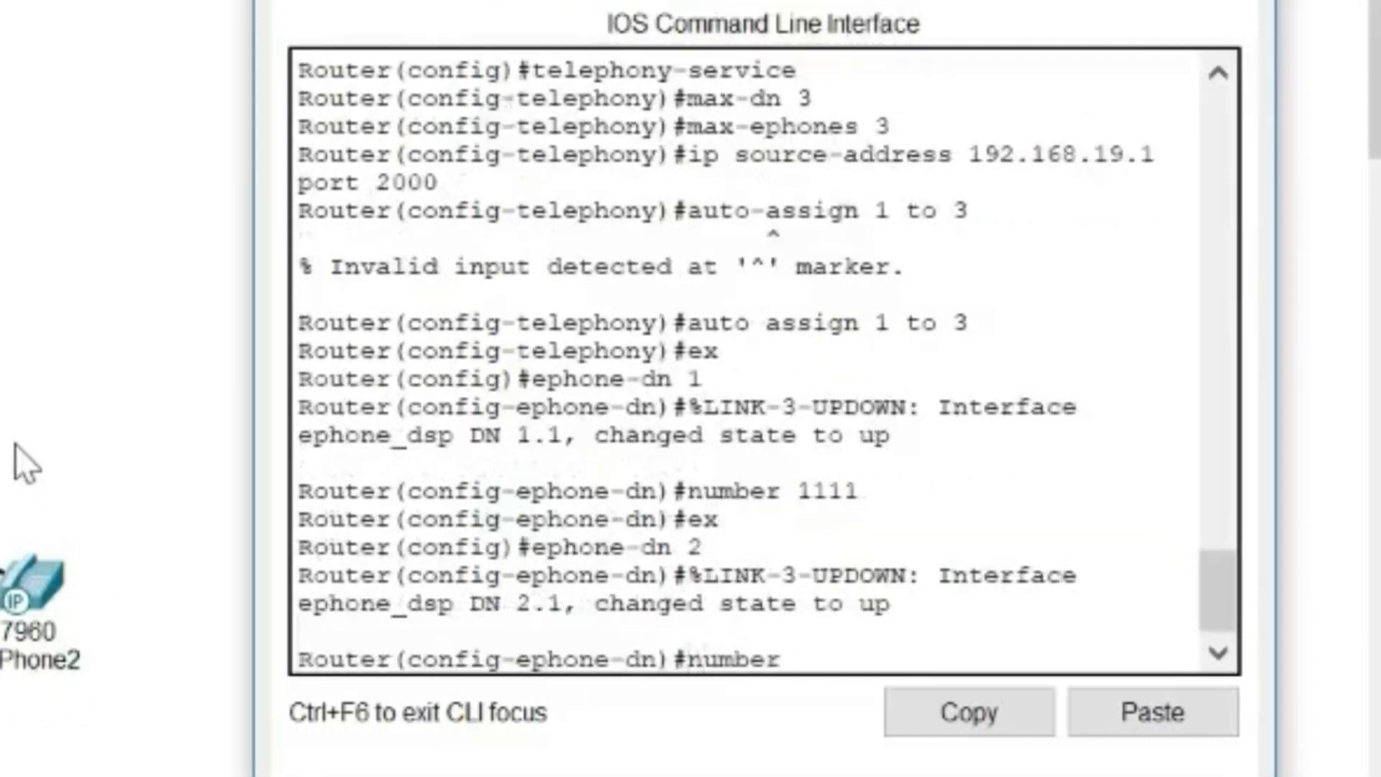
type(" 2222")
key("Return")
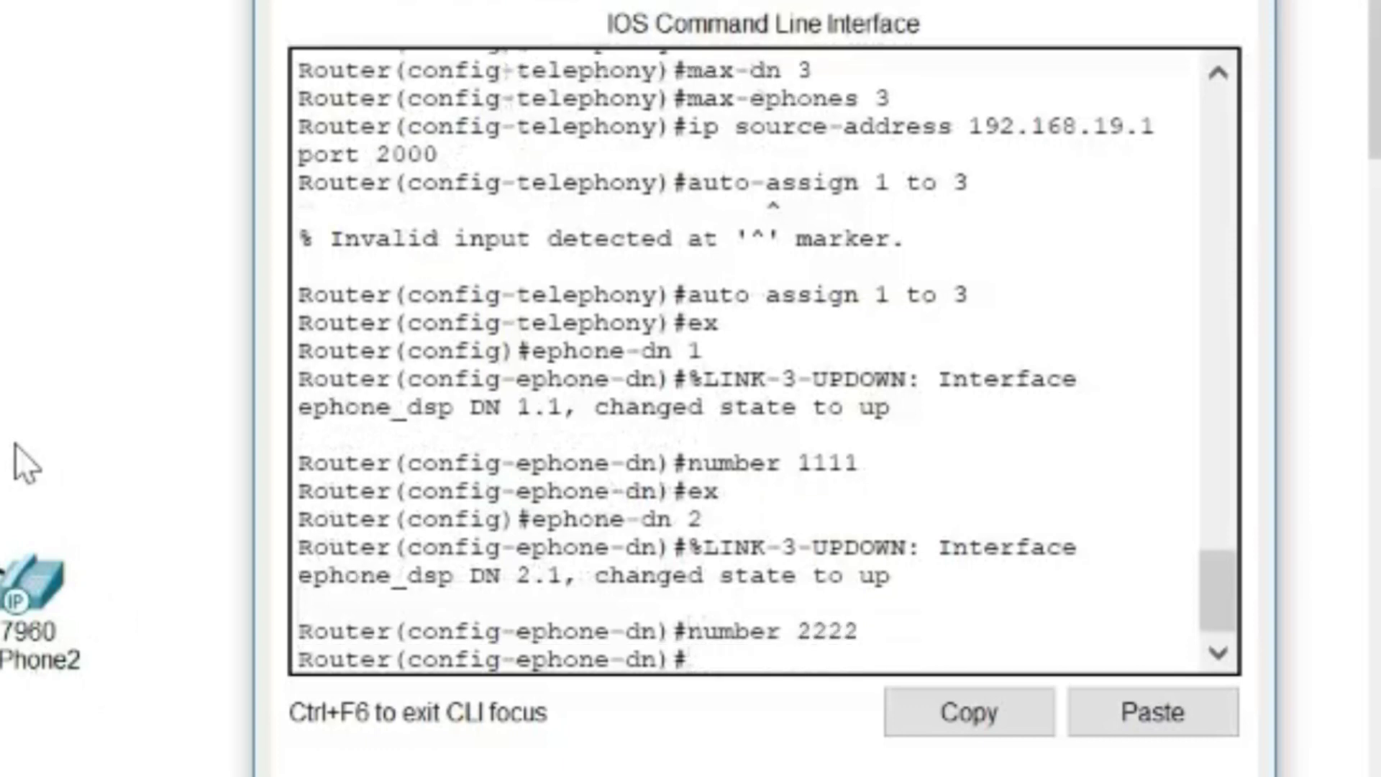
type("ex")
key("Return")
Create ephone-dn 3 with number 3333 and return to global configuration mode
type("ephone")
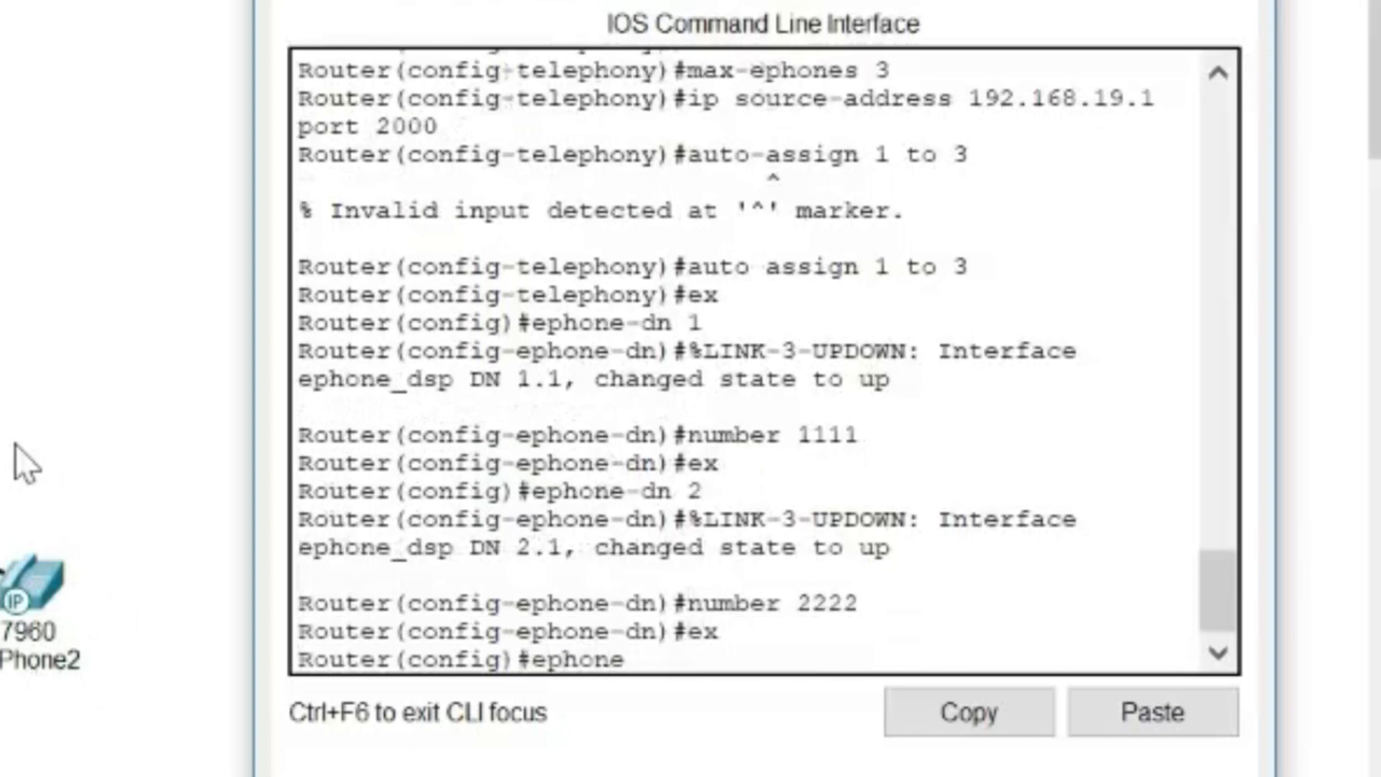
type("-dn 3")
key("Return")
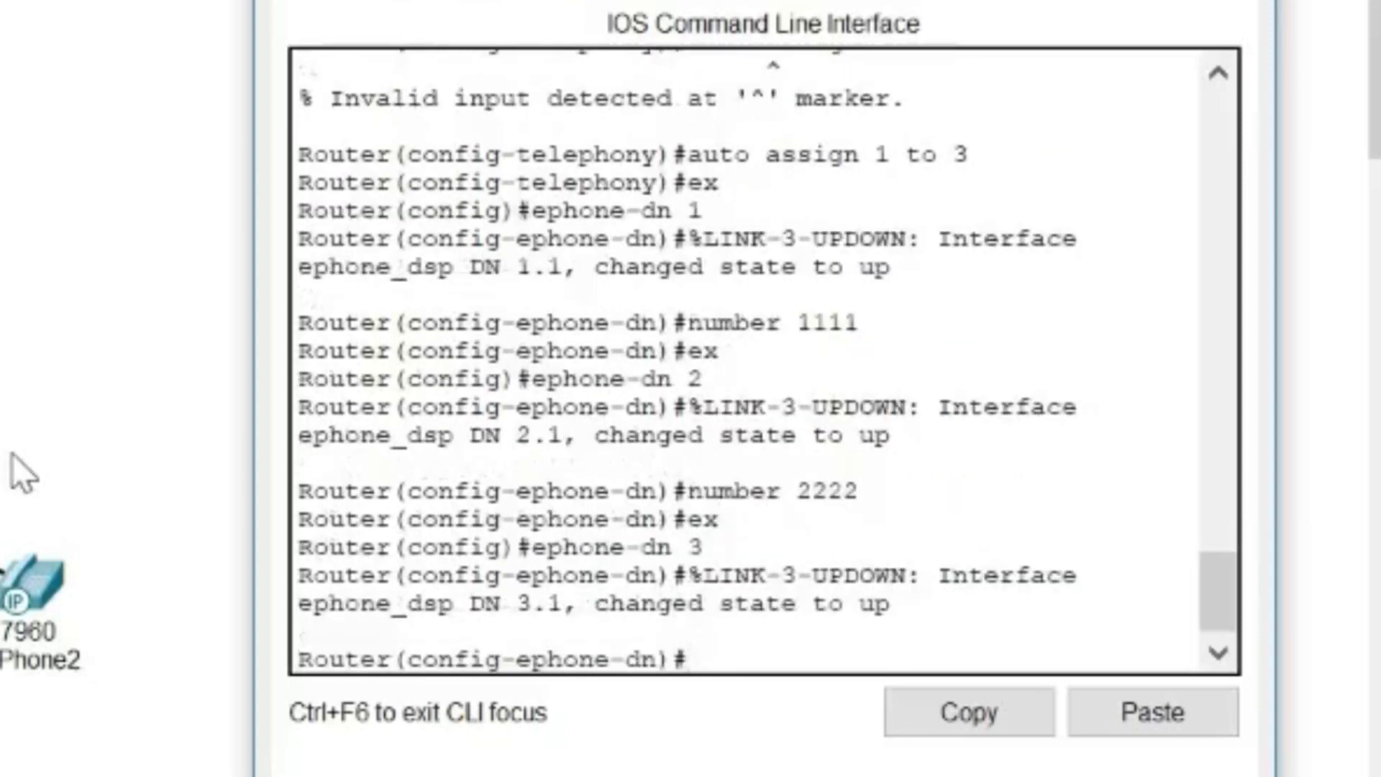
type("number 3333")
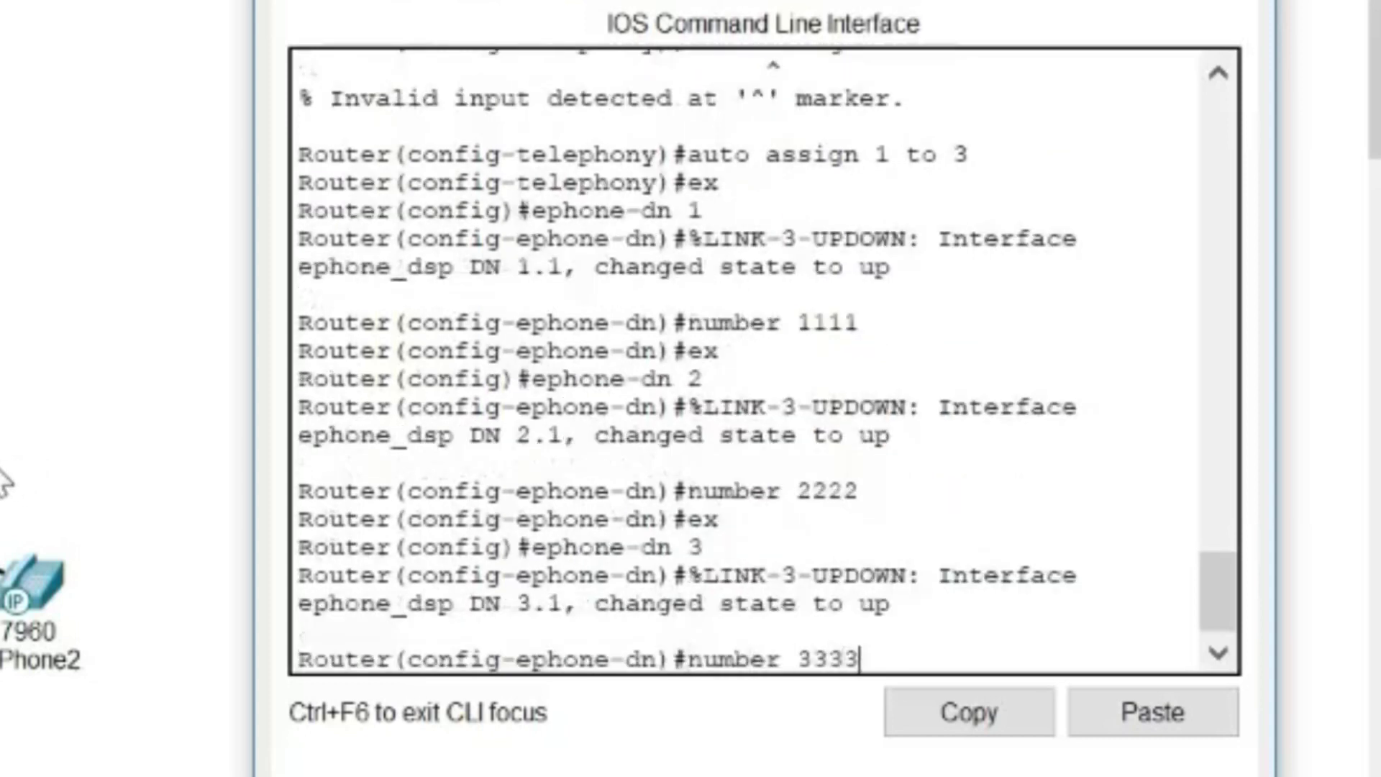
key("Return")
type("ex")
key("Return")
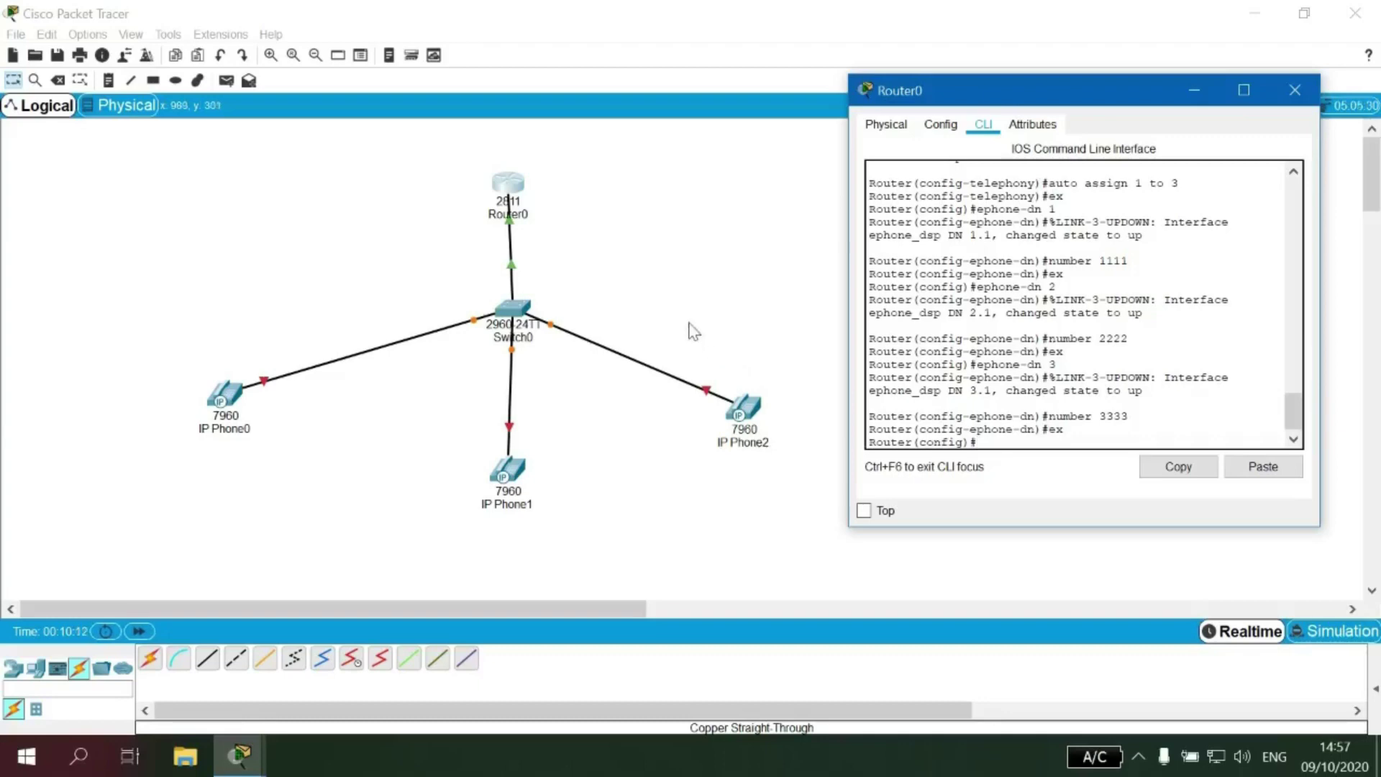
Open the command line of Switch0 and enter global configuration mode
left_click(521, 321)
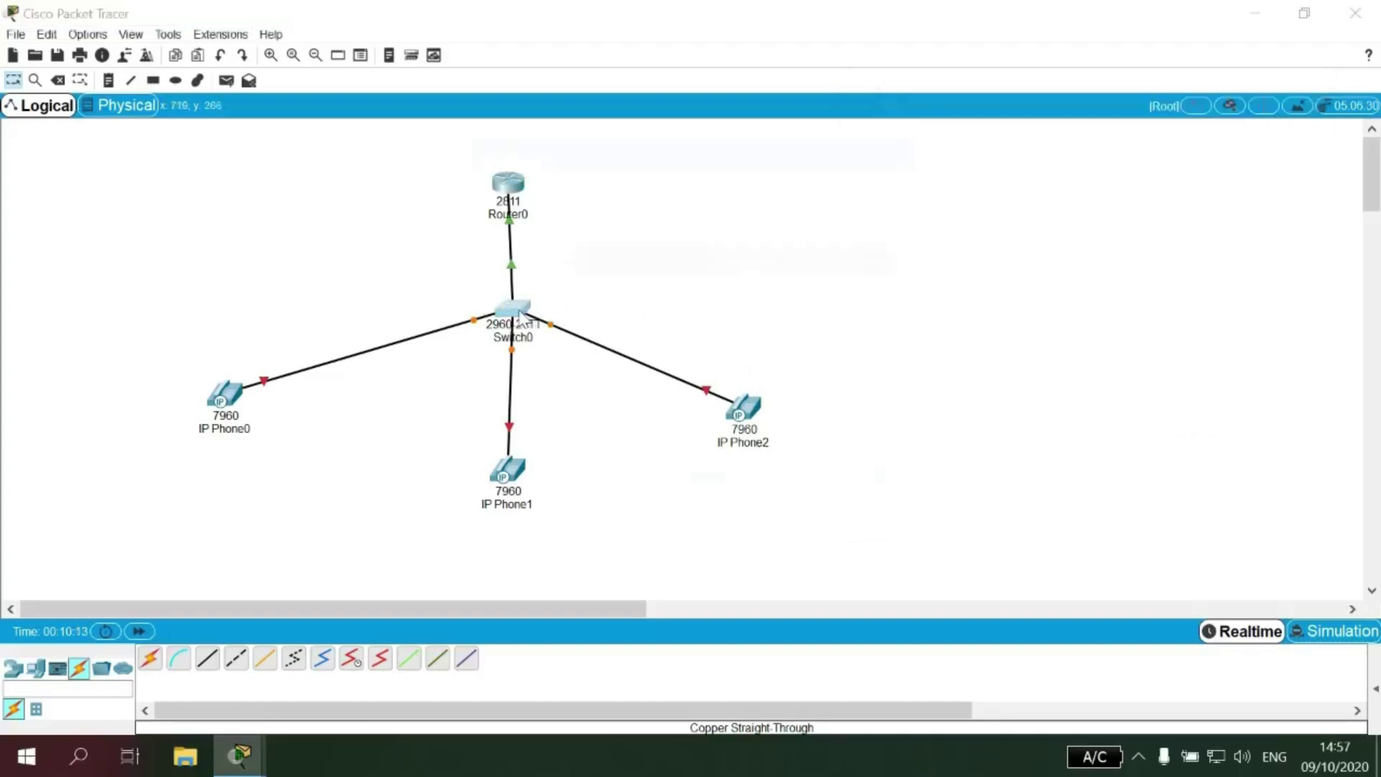
left_click(594, 178)
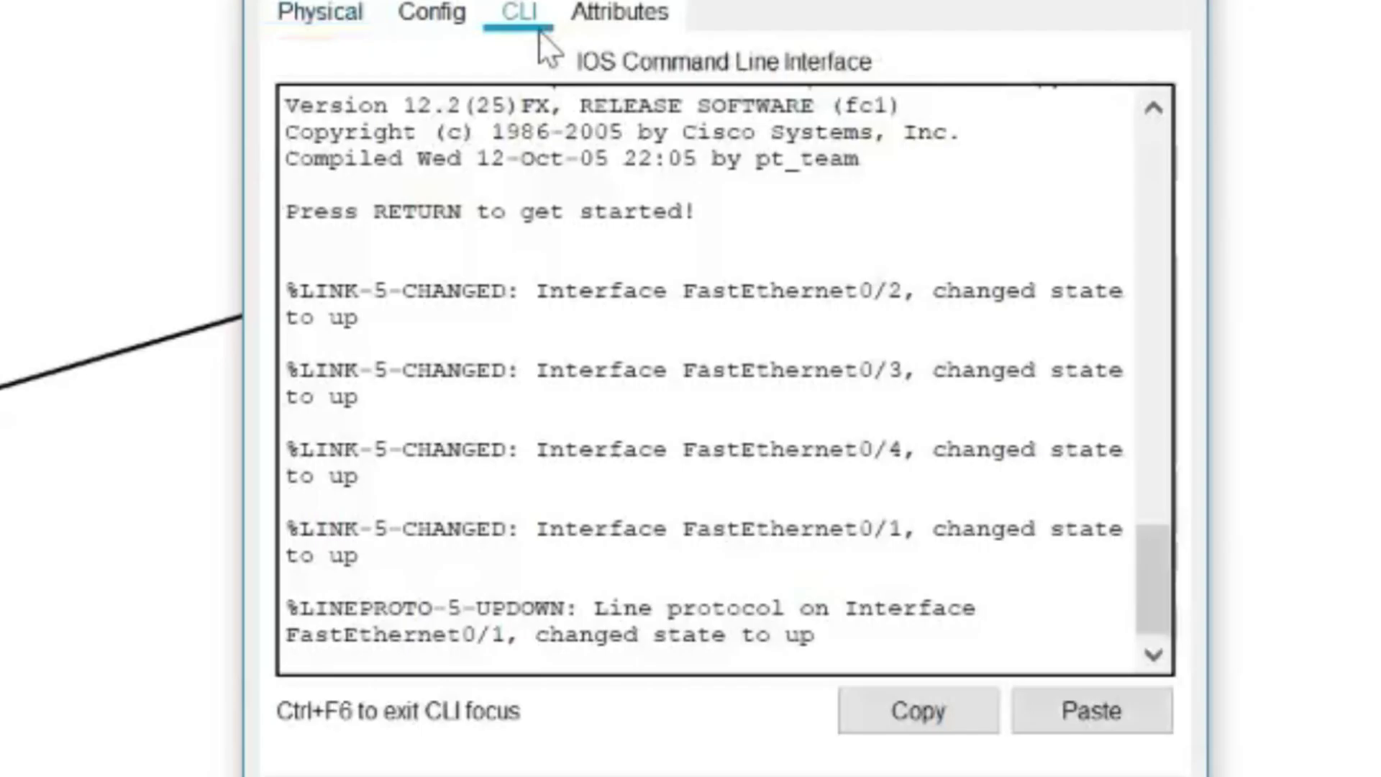
key("Return")
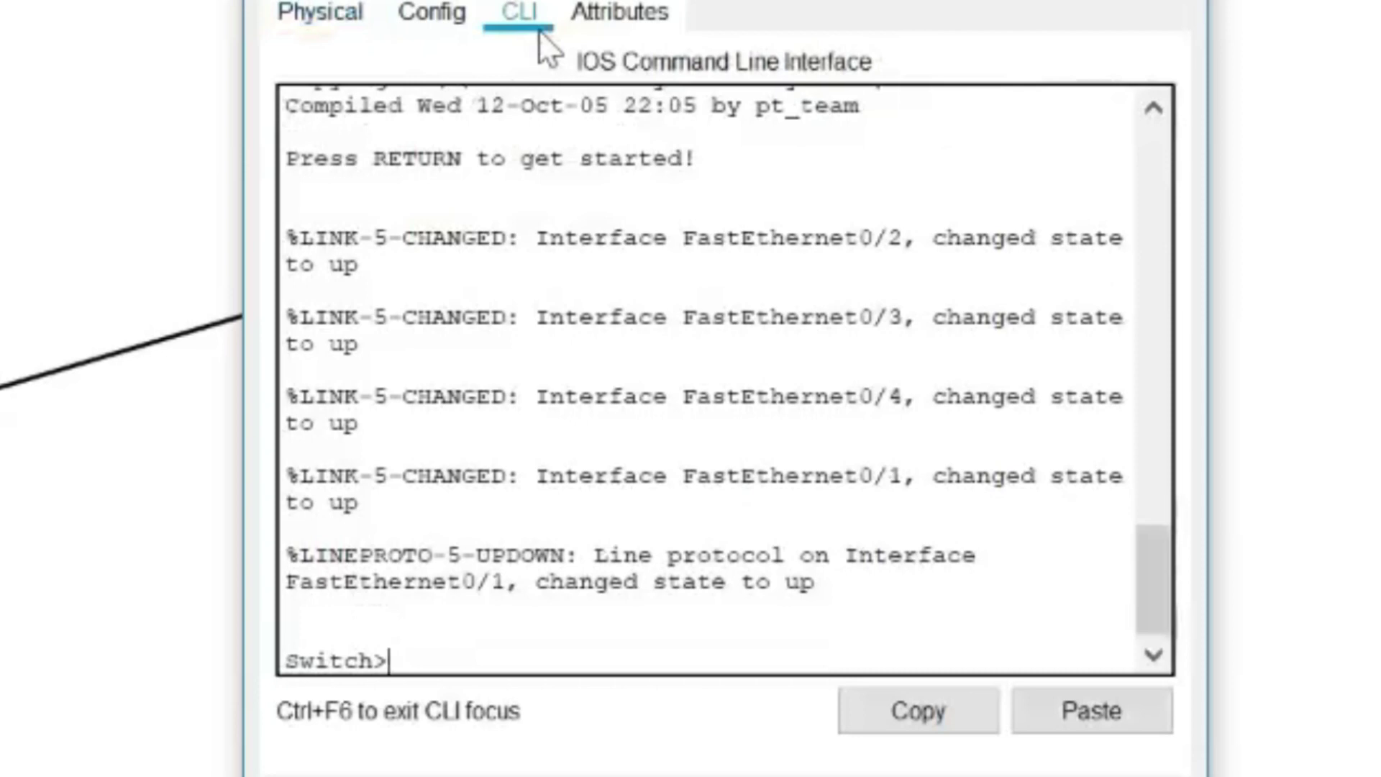
type("en")
key("Return")
type("conf t")
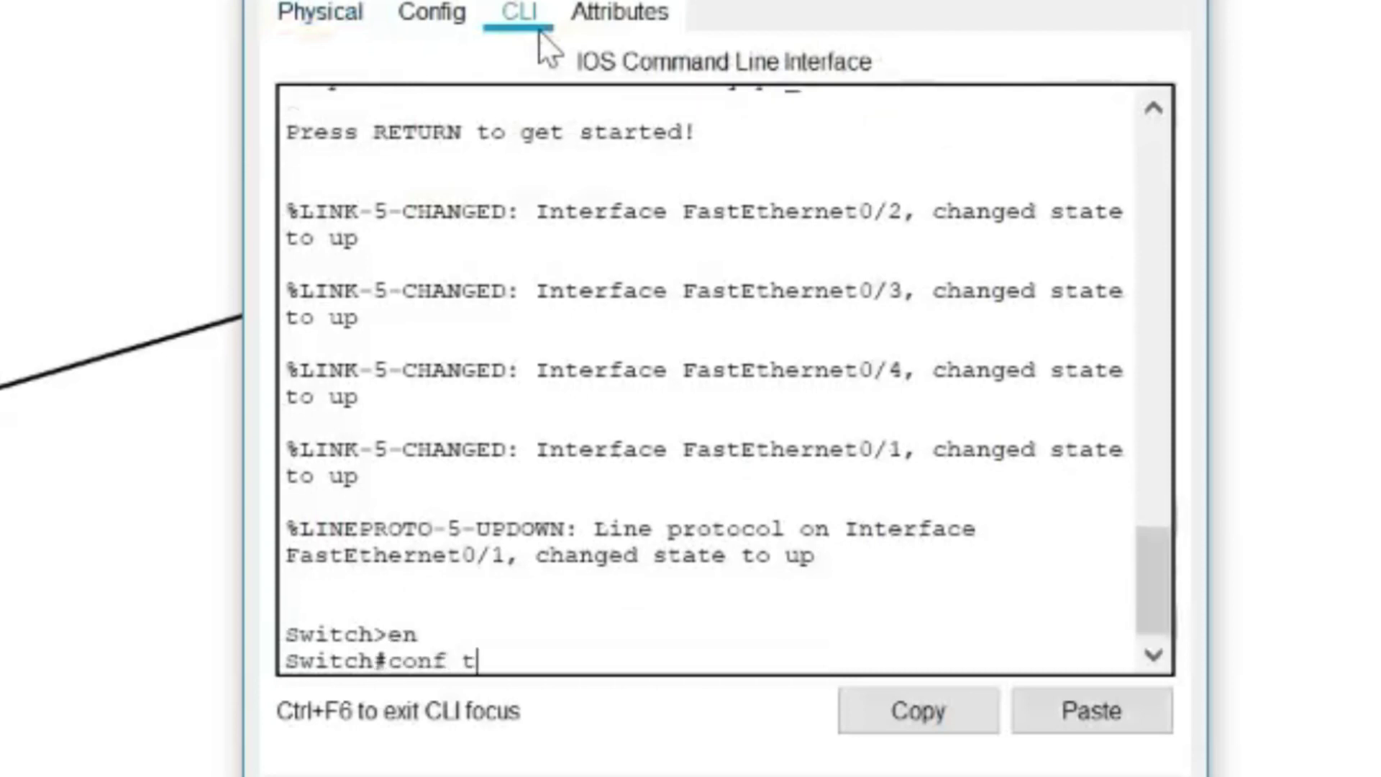
key("Return")
Enter configuration of the switch's interface range fa0/1-24
type("interfae")
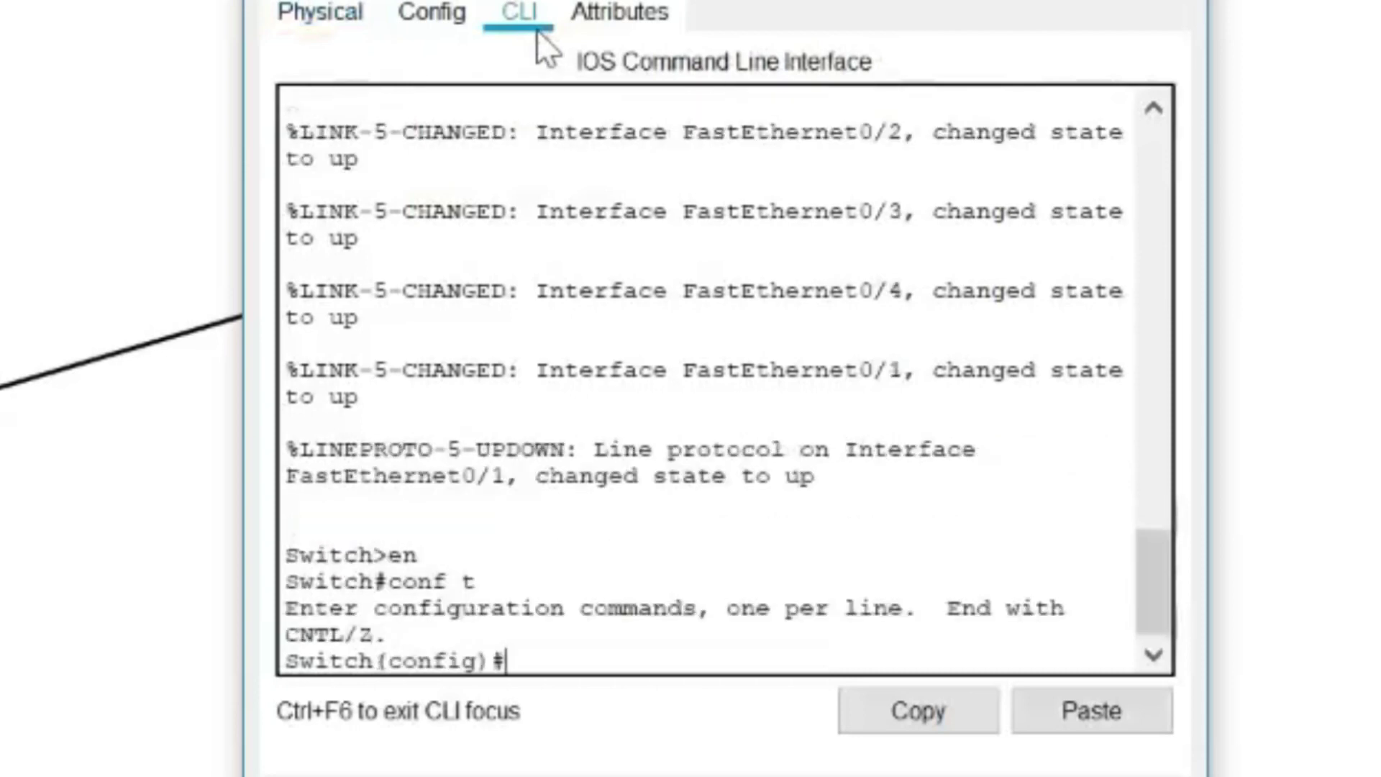
key("BackSpace")
type("ce ")
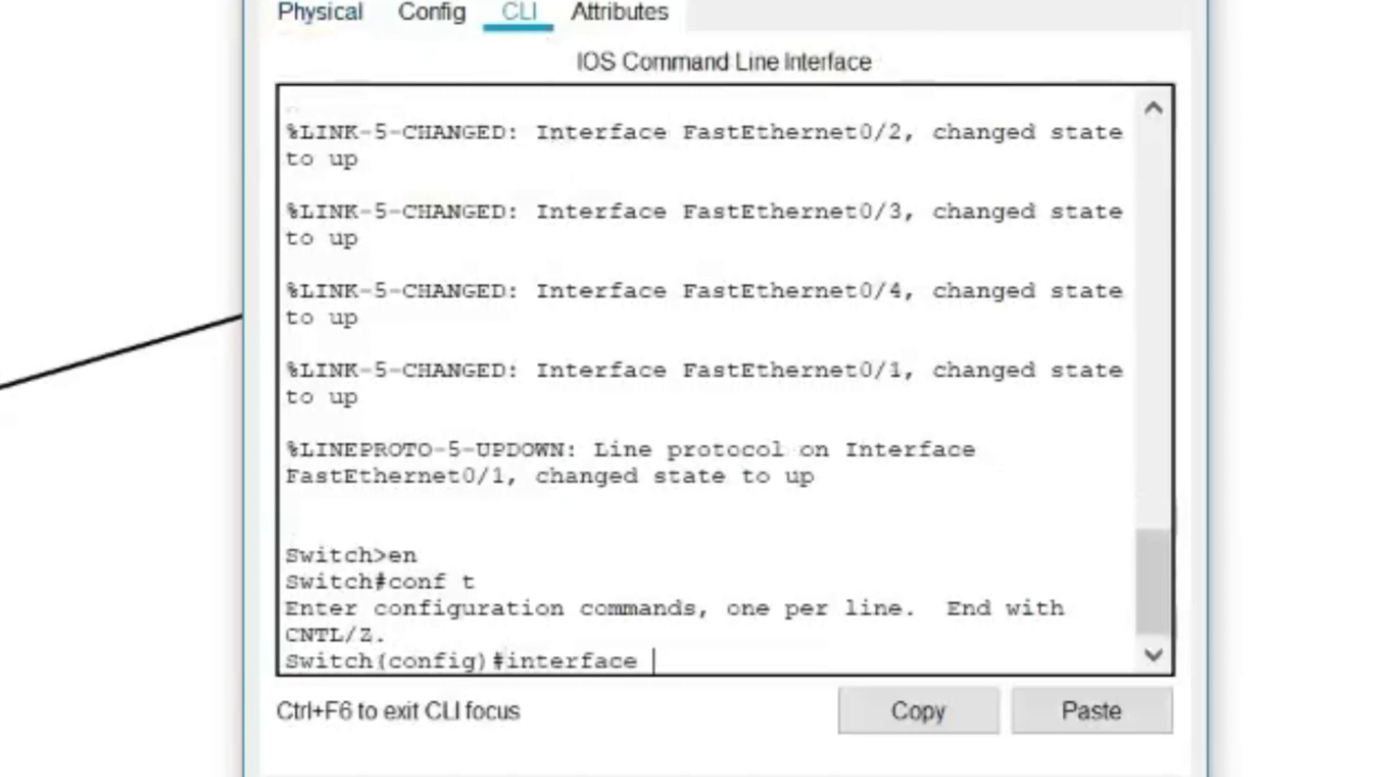
type("range fa/")
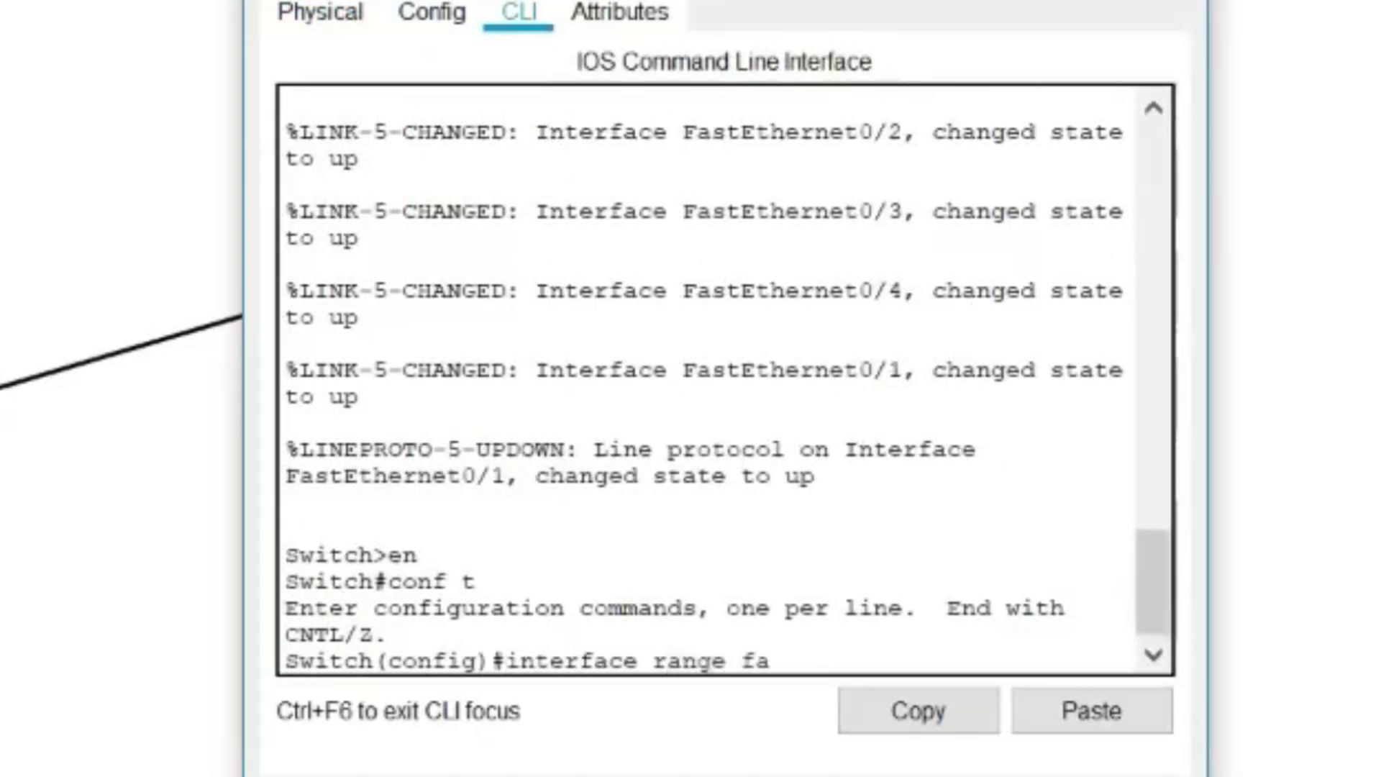
key("BackSpace")
type("0/")
key("BackSpace")
key("BackSpace")
key("BackSpace")
type("0/1-24")
key("Return")
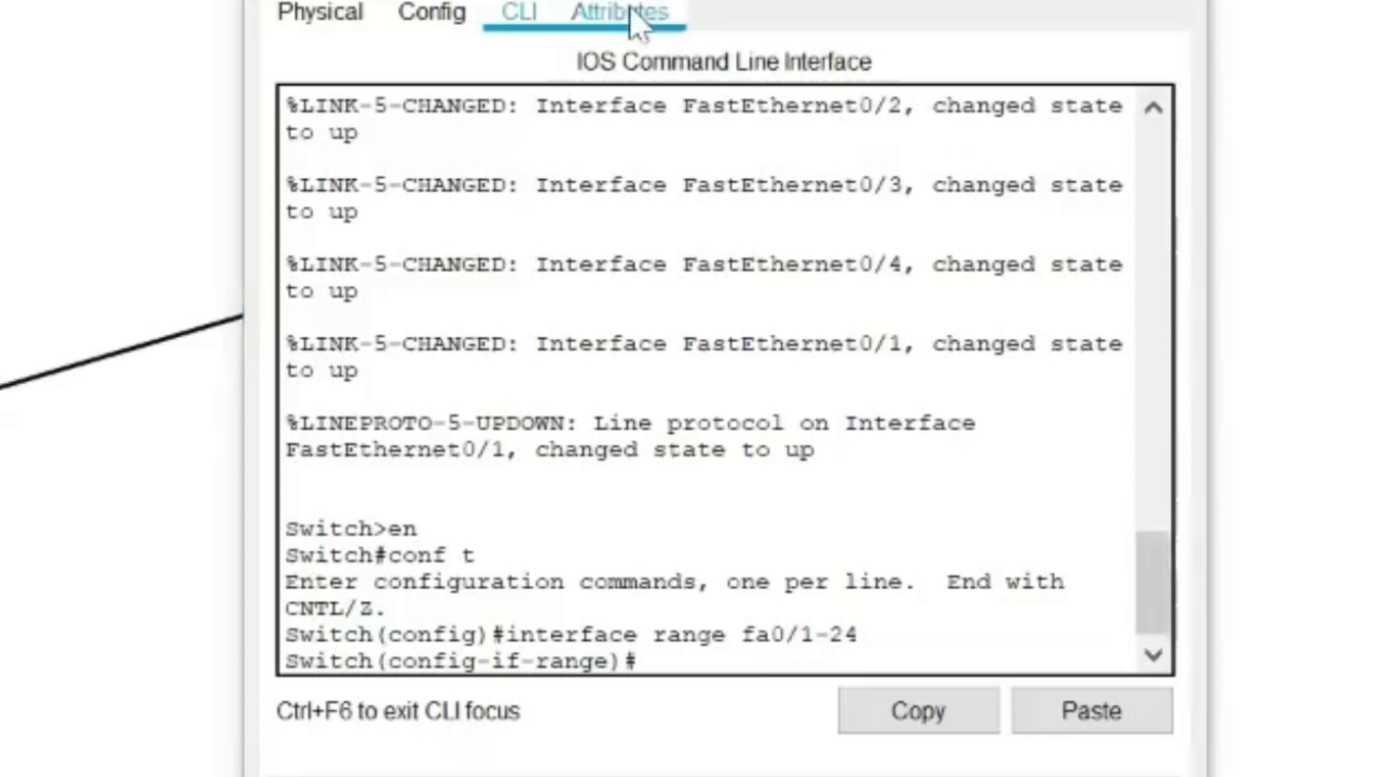
Try to assign voice VLAN 1 to the interface range with switch port voice vlan 1
left_click(663, 6)
type("switch port")
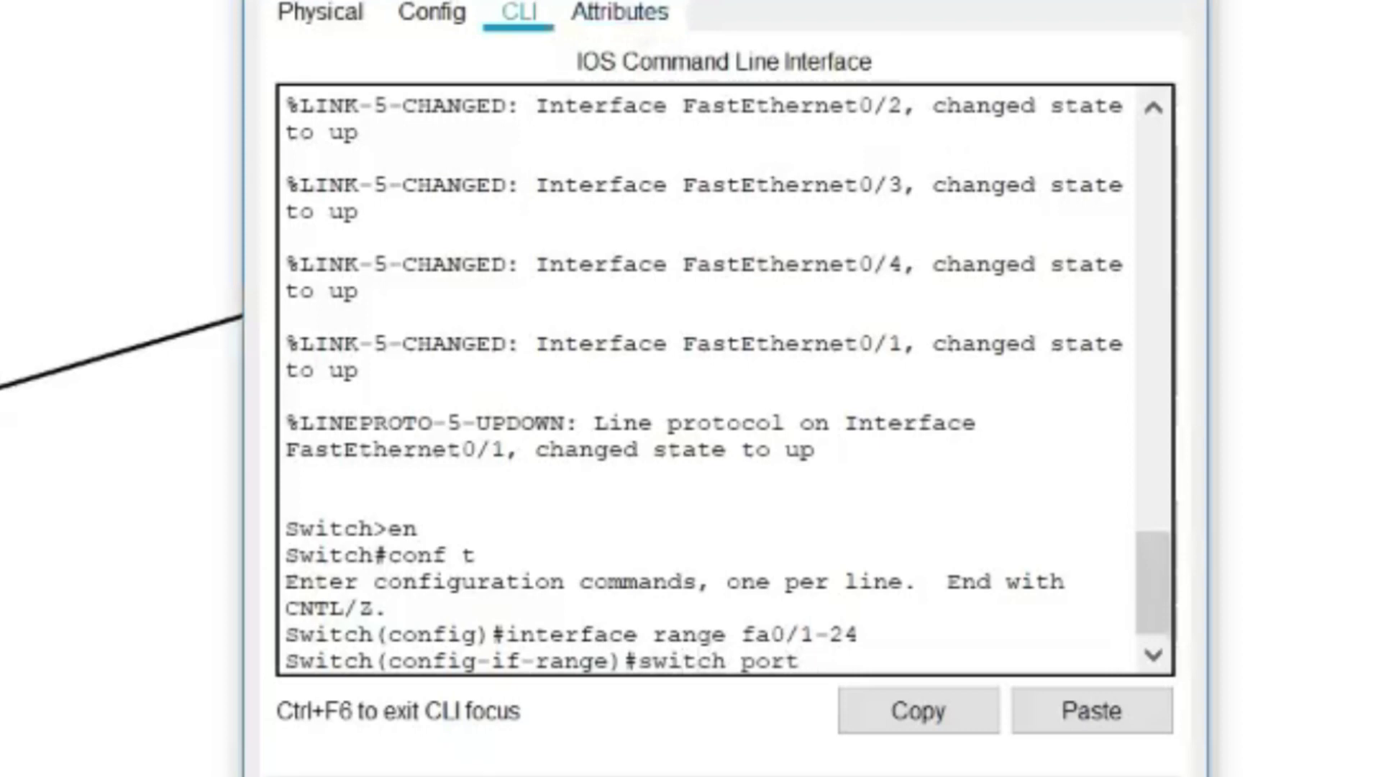
type(" voice ")
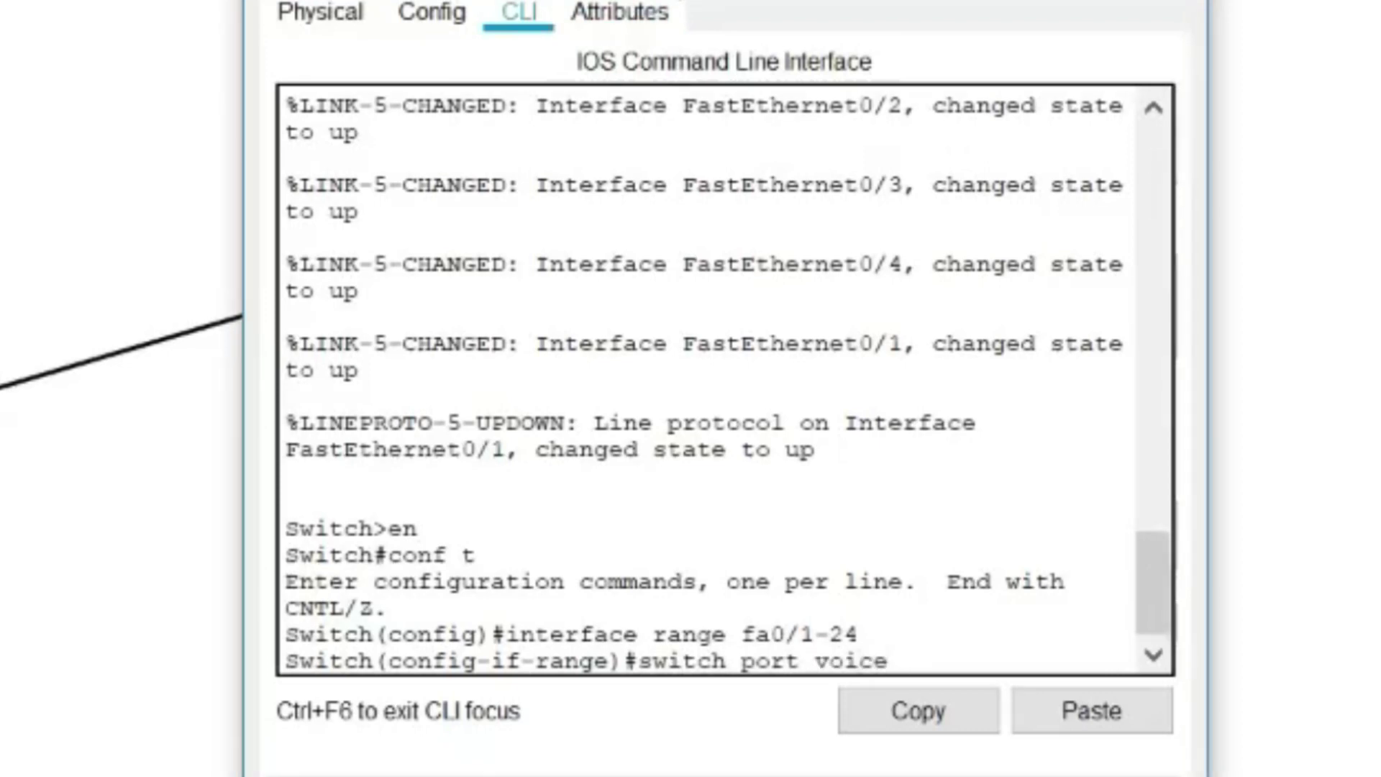
type("vlan 1")
key("Return")
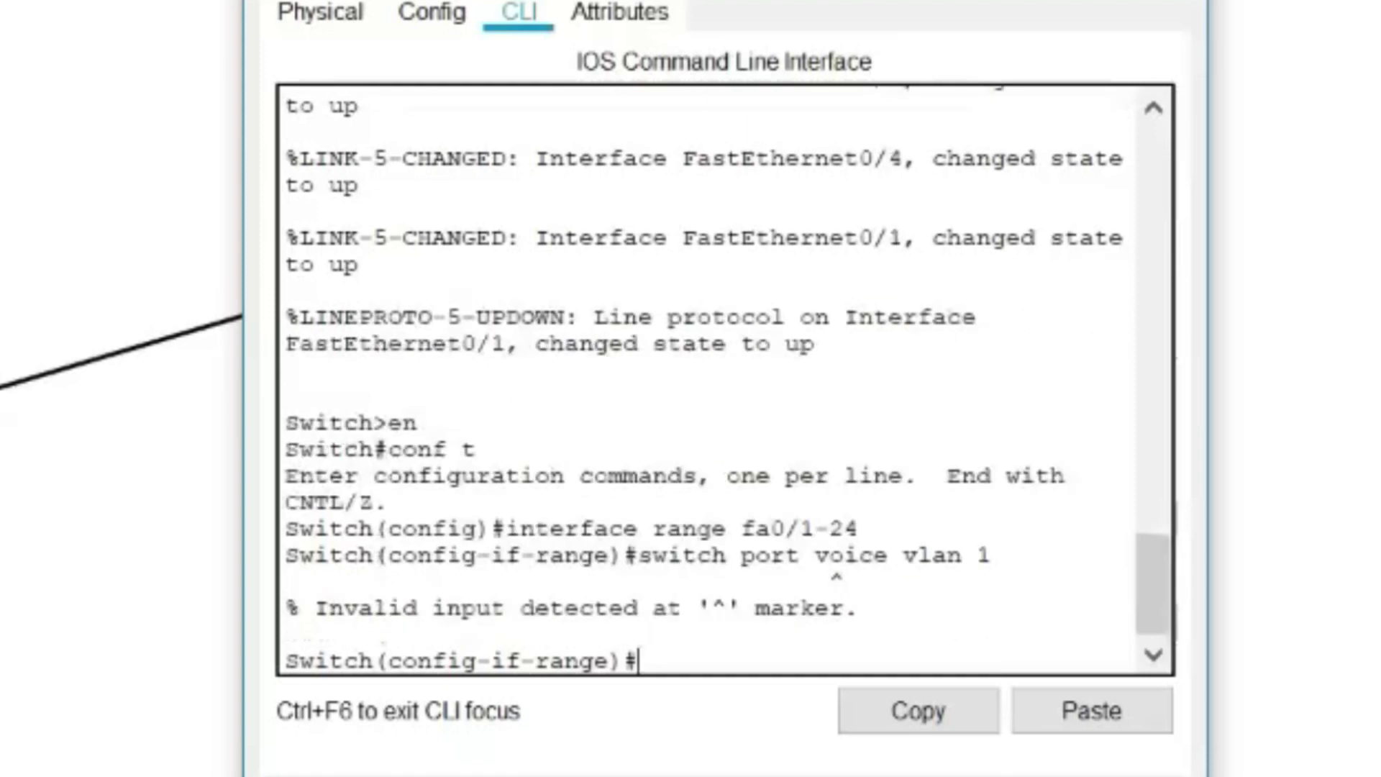
Correct the recalled command to switchport voice vlan 1 and run it on the interface range
key("Up")
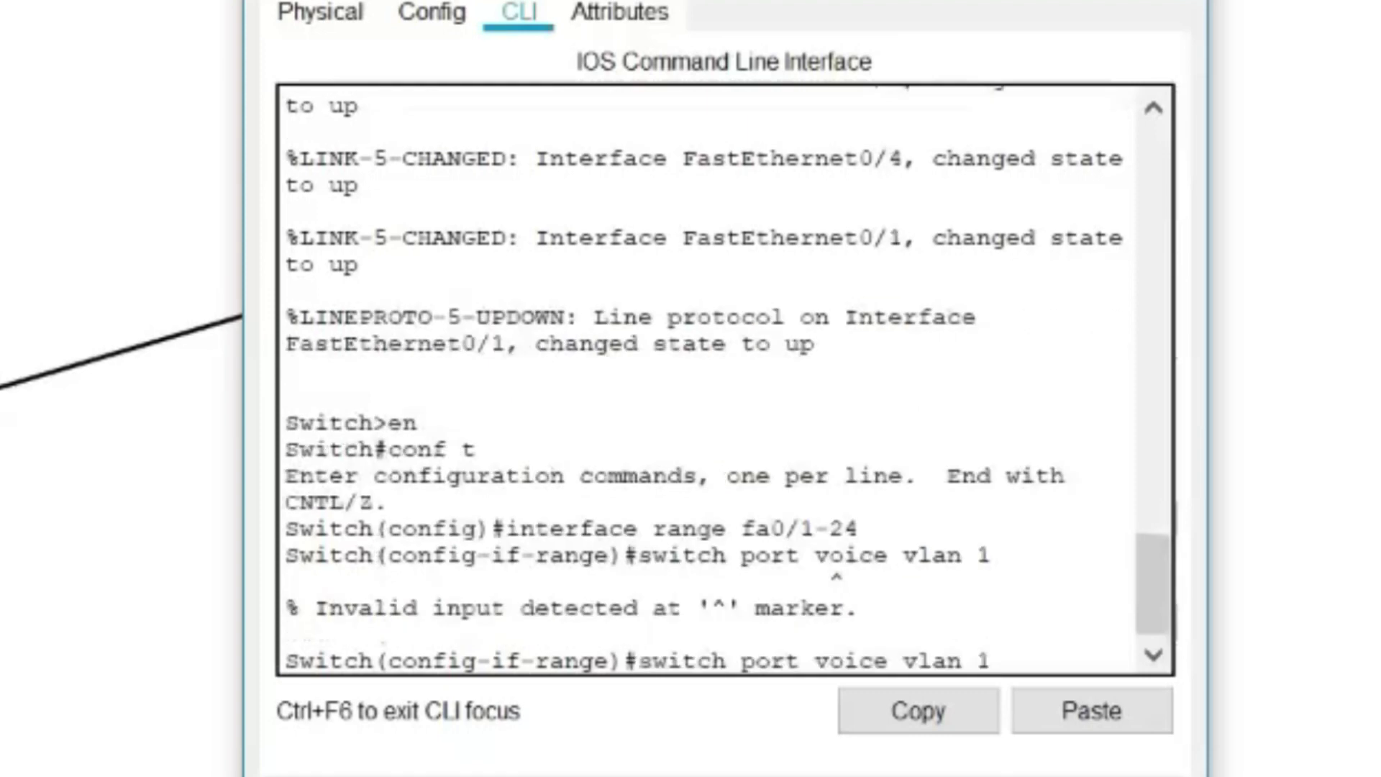
key("BackSpace")
key("Return")
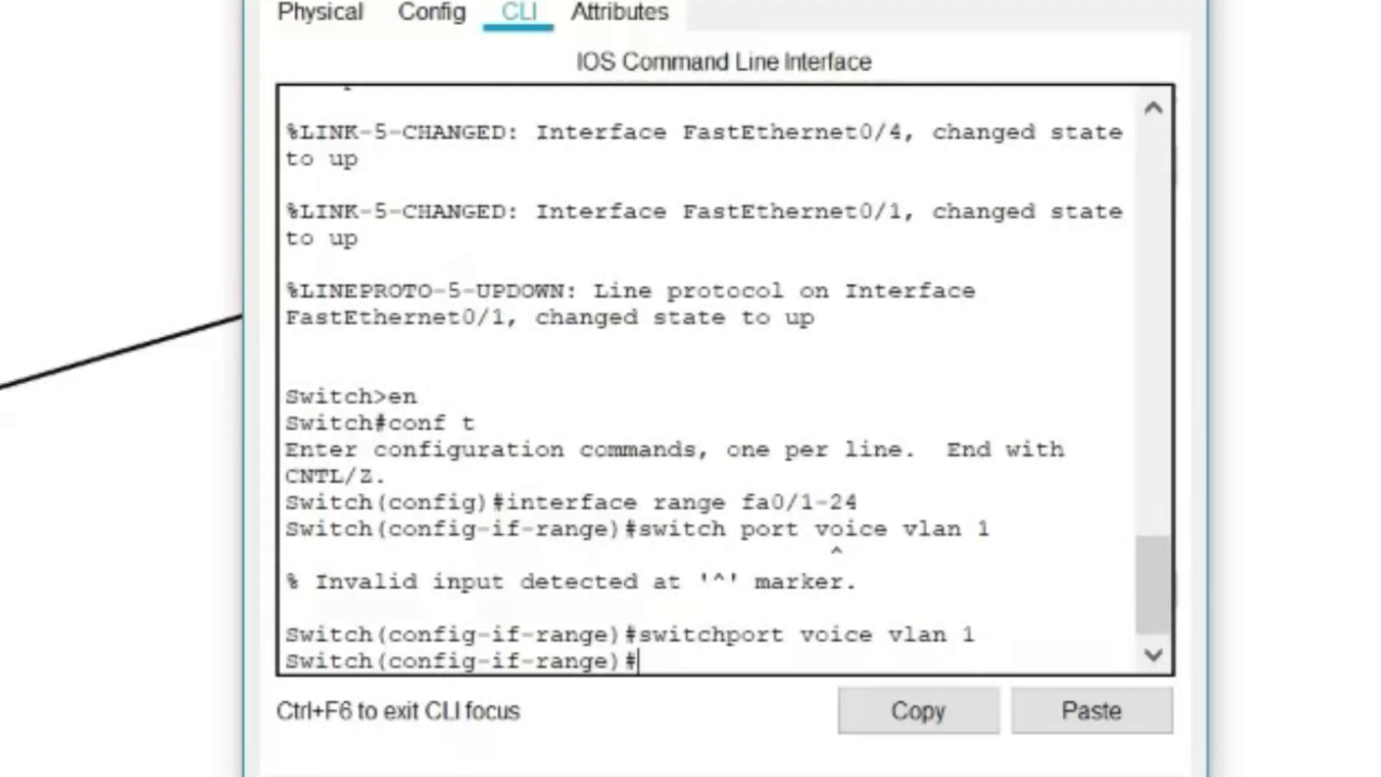
Set the interface range to access mode with switchport mode access
type("switch port")
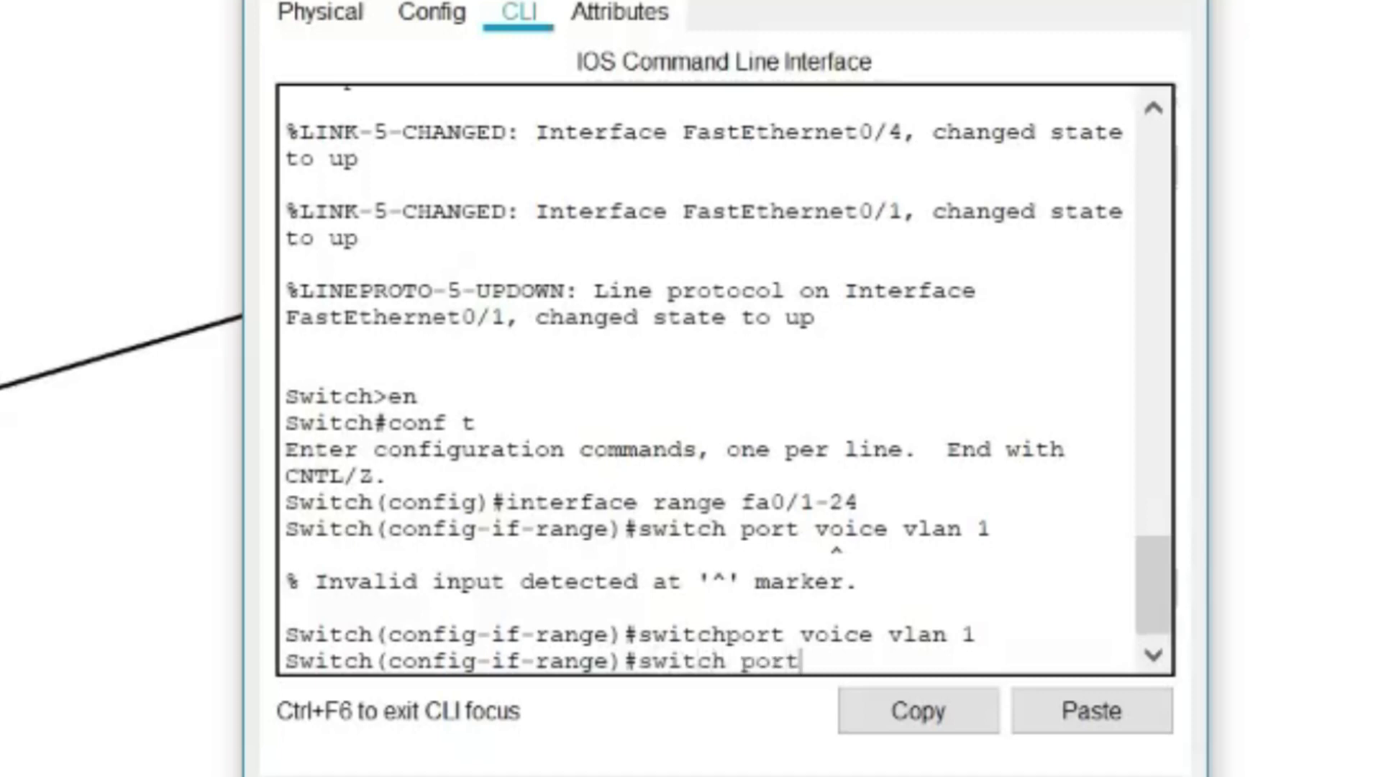
key("BackSpace")
key("BackSpace")
key("BackSpace")
key("BackSpace")
key("BackSpace")
type("port")
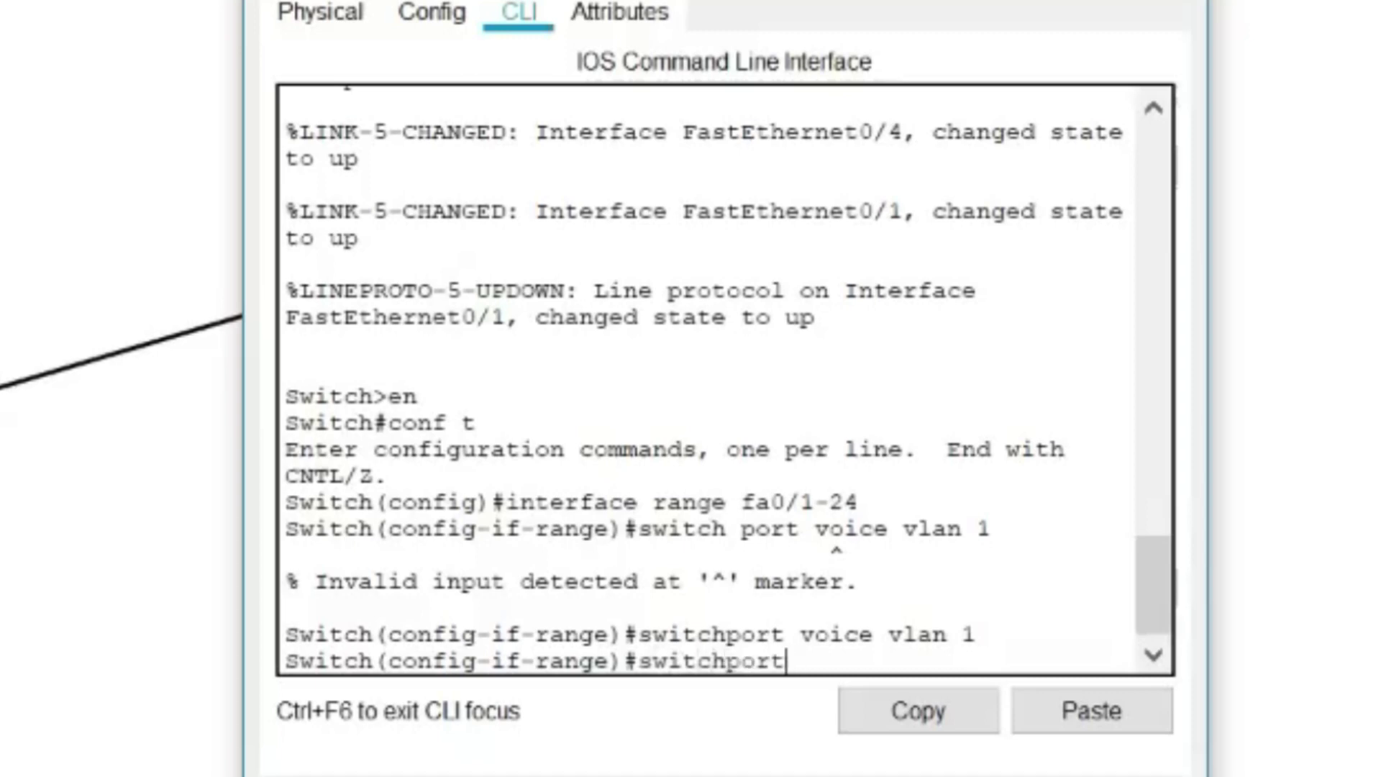
type(" v")
key("BackSpace")
type("mode ")
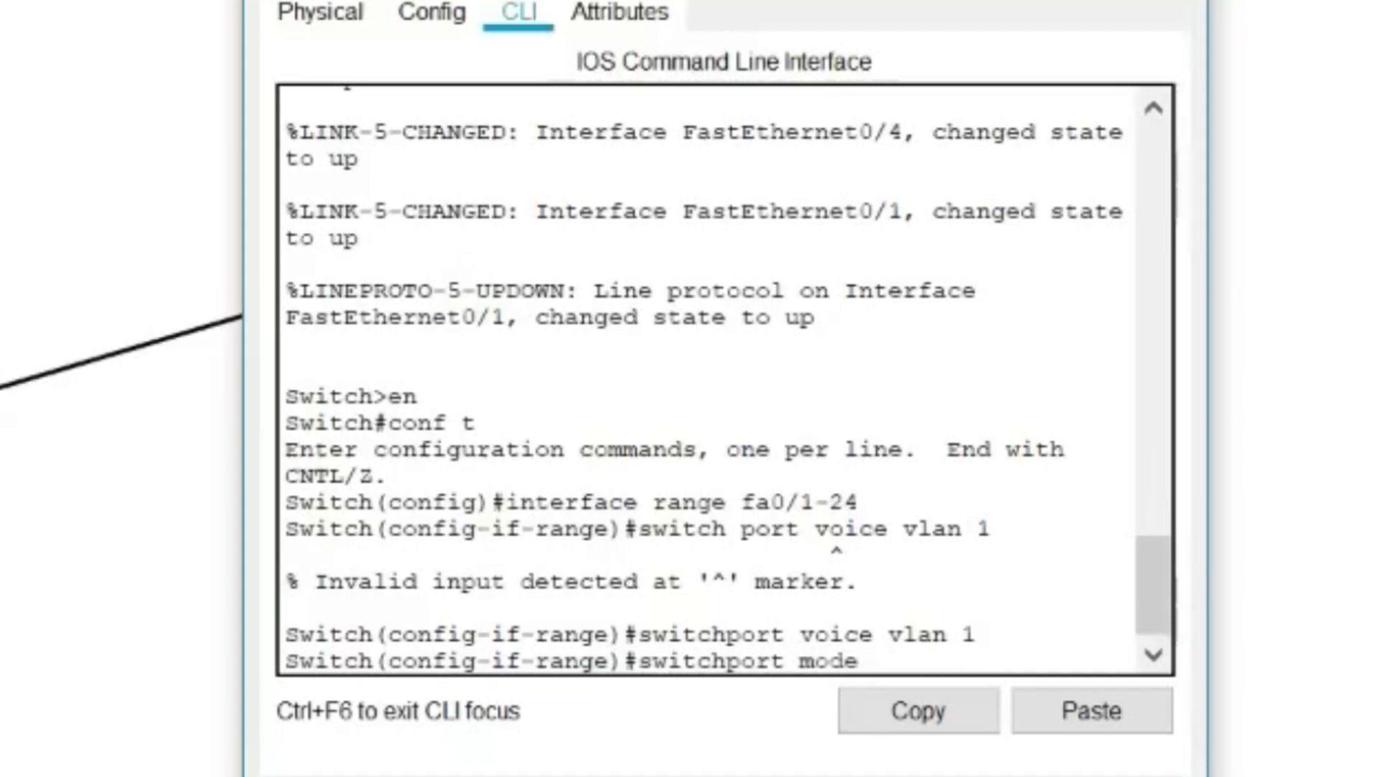
type("access")
key("Return")
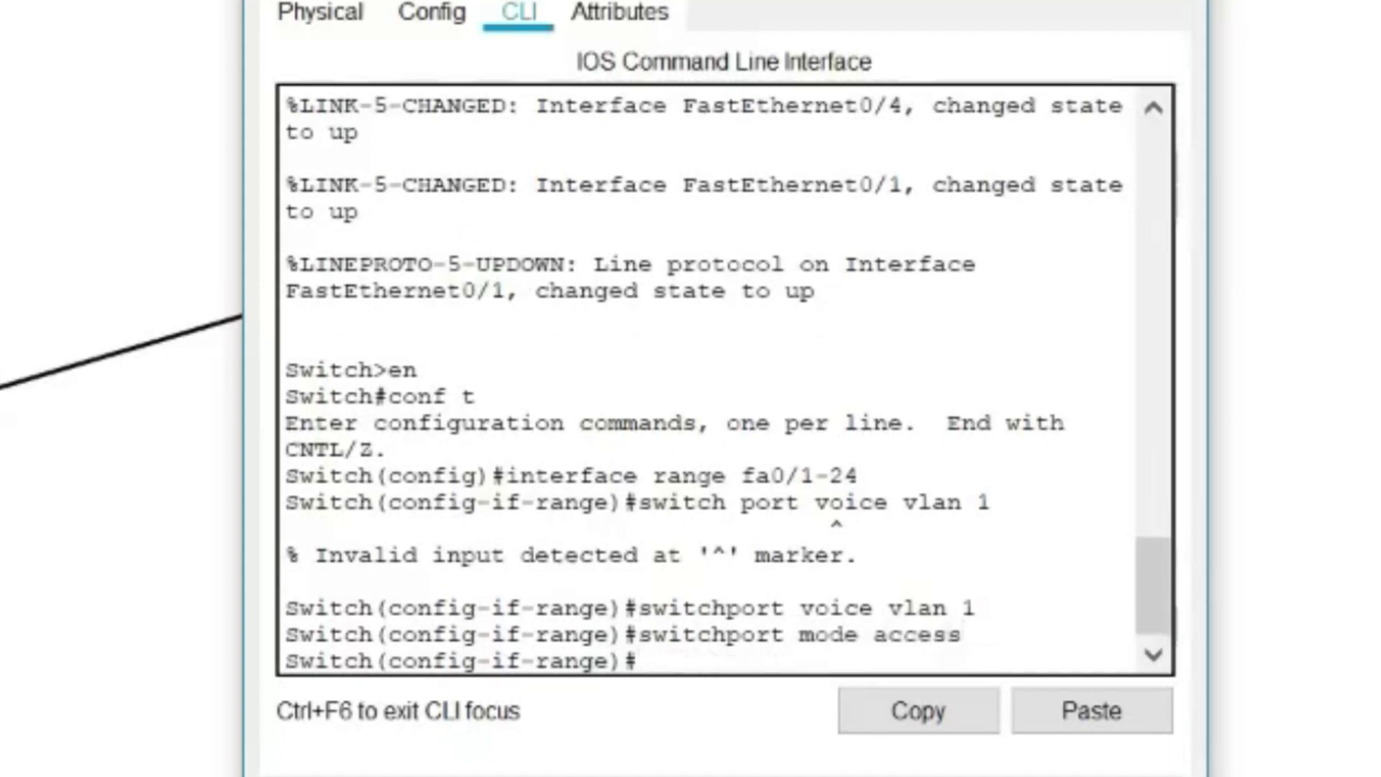
Apply switchport voice vlan 1 to the interface range again, enable the ports with no shut and return to the topology
type("switch")
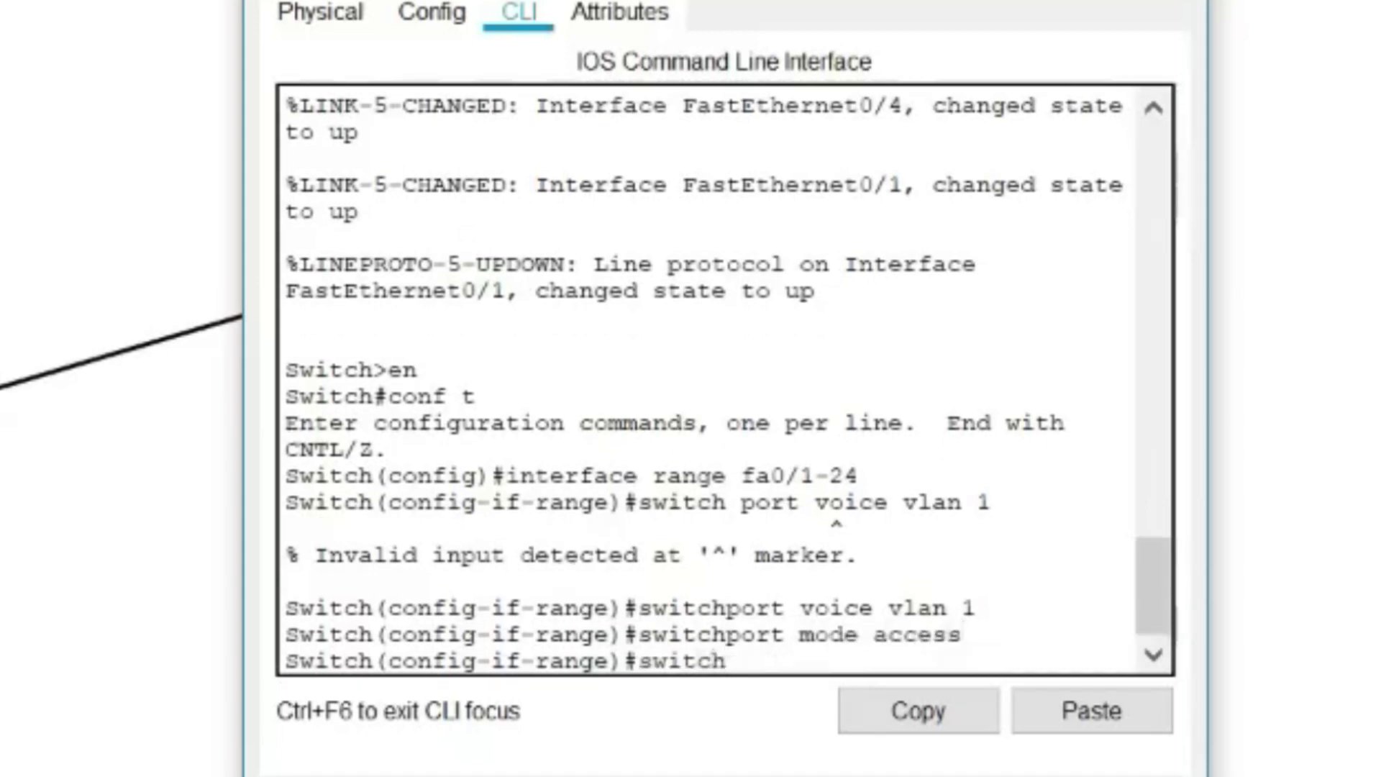
type("port voice")
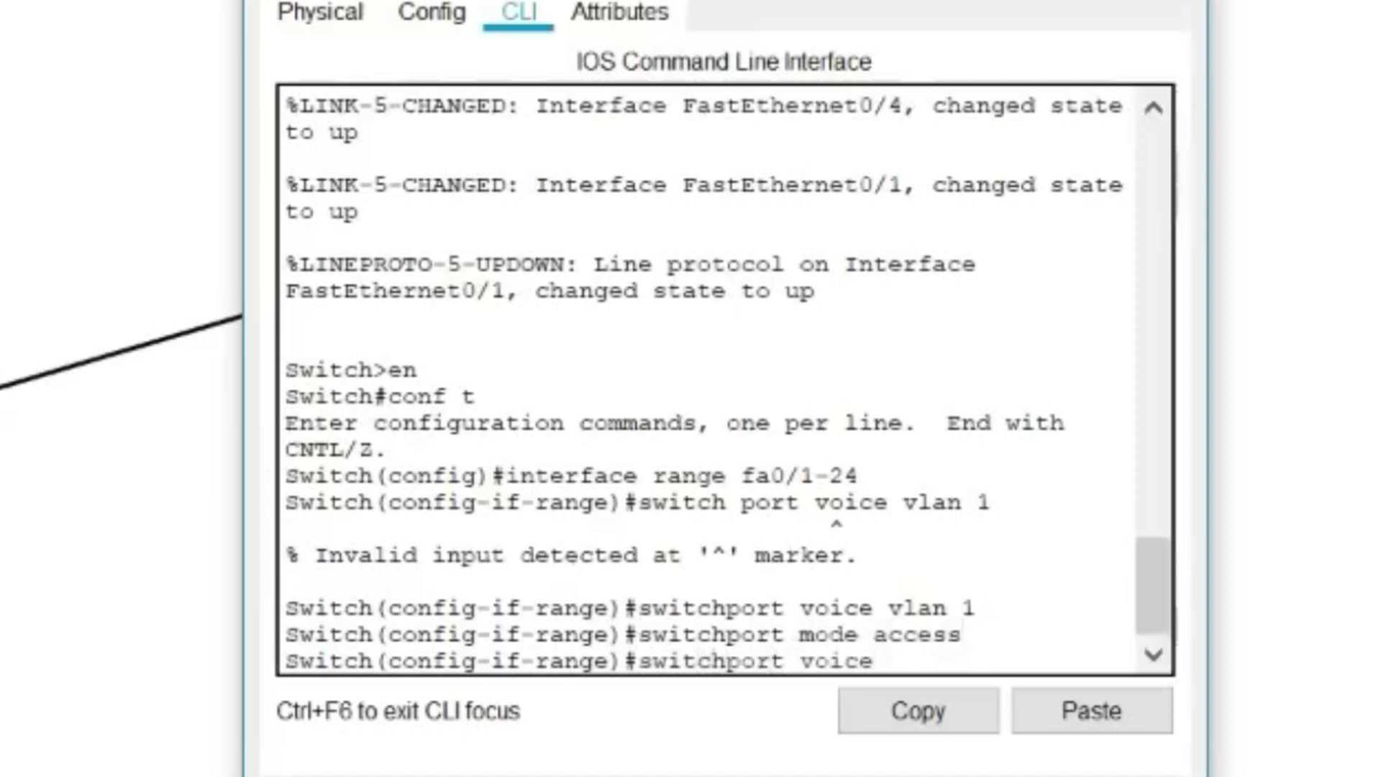
type(" vlan 1")
key("Return")
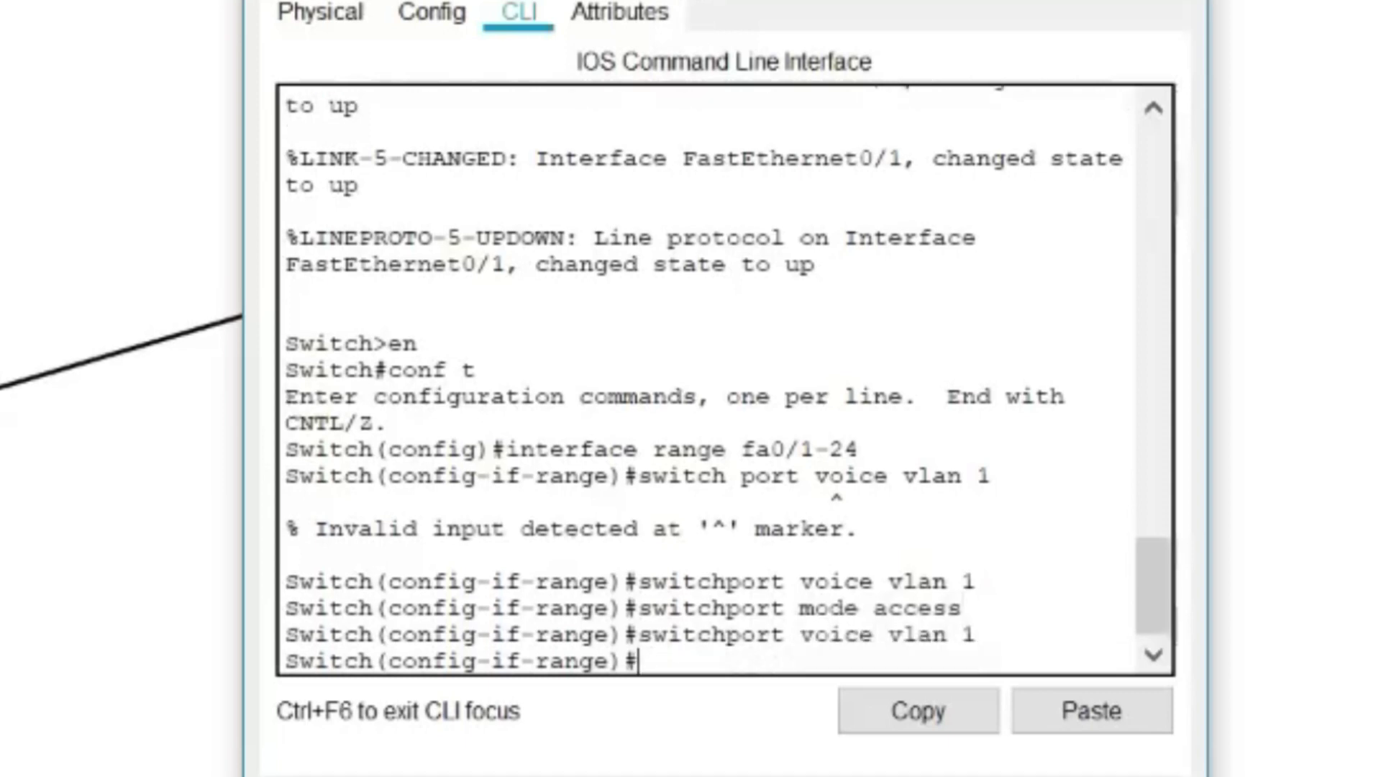
type("no shut")
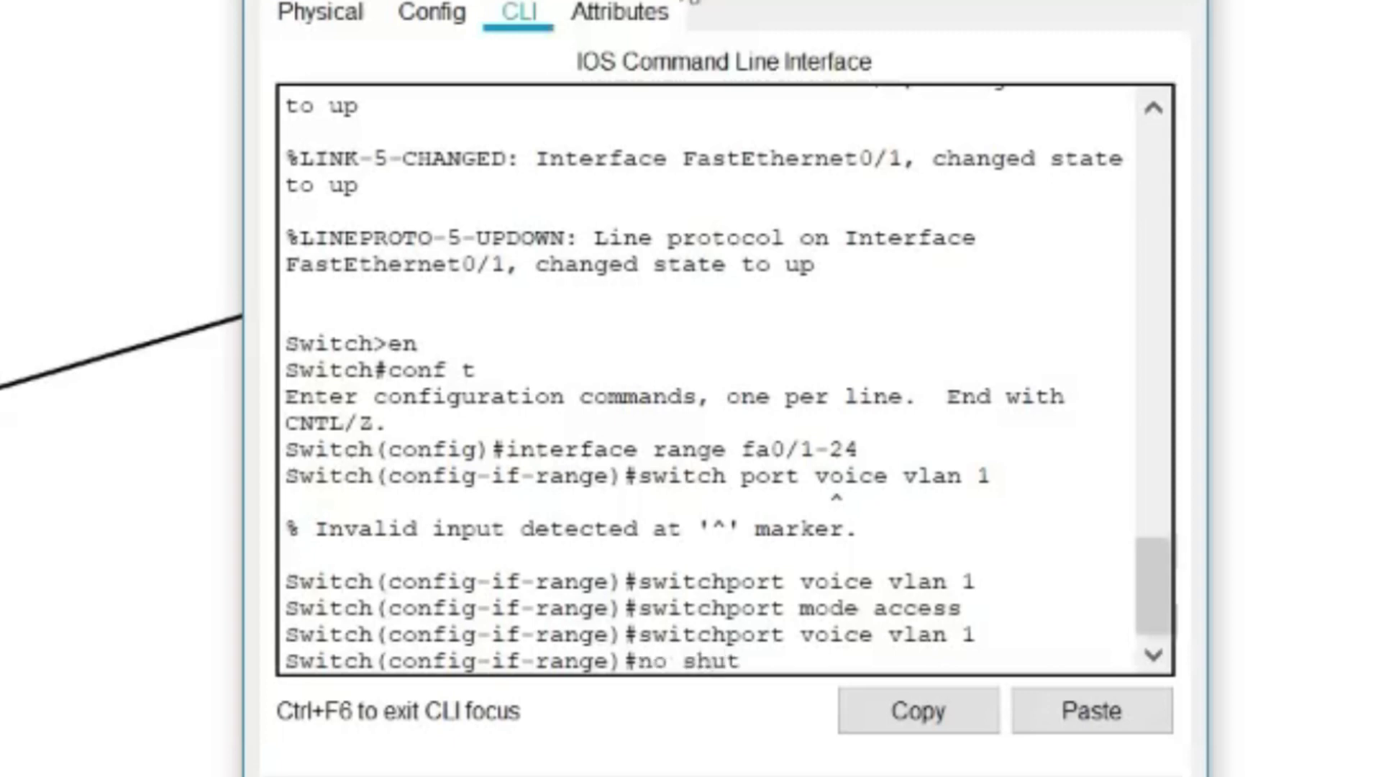
key("Return")
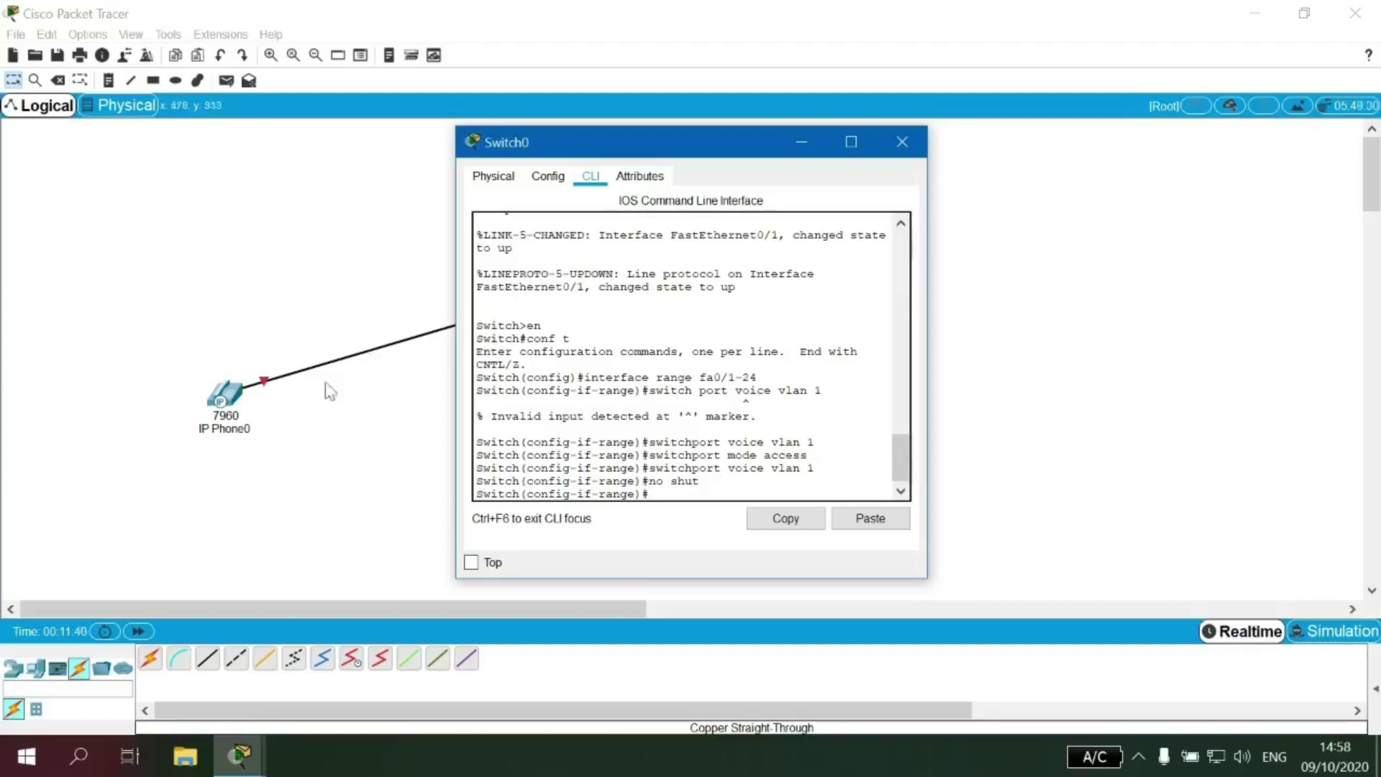
left_click(324, 451)
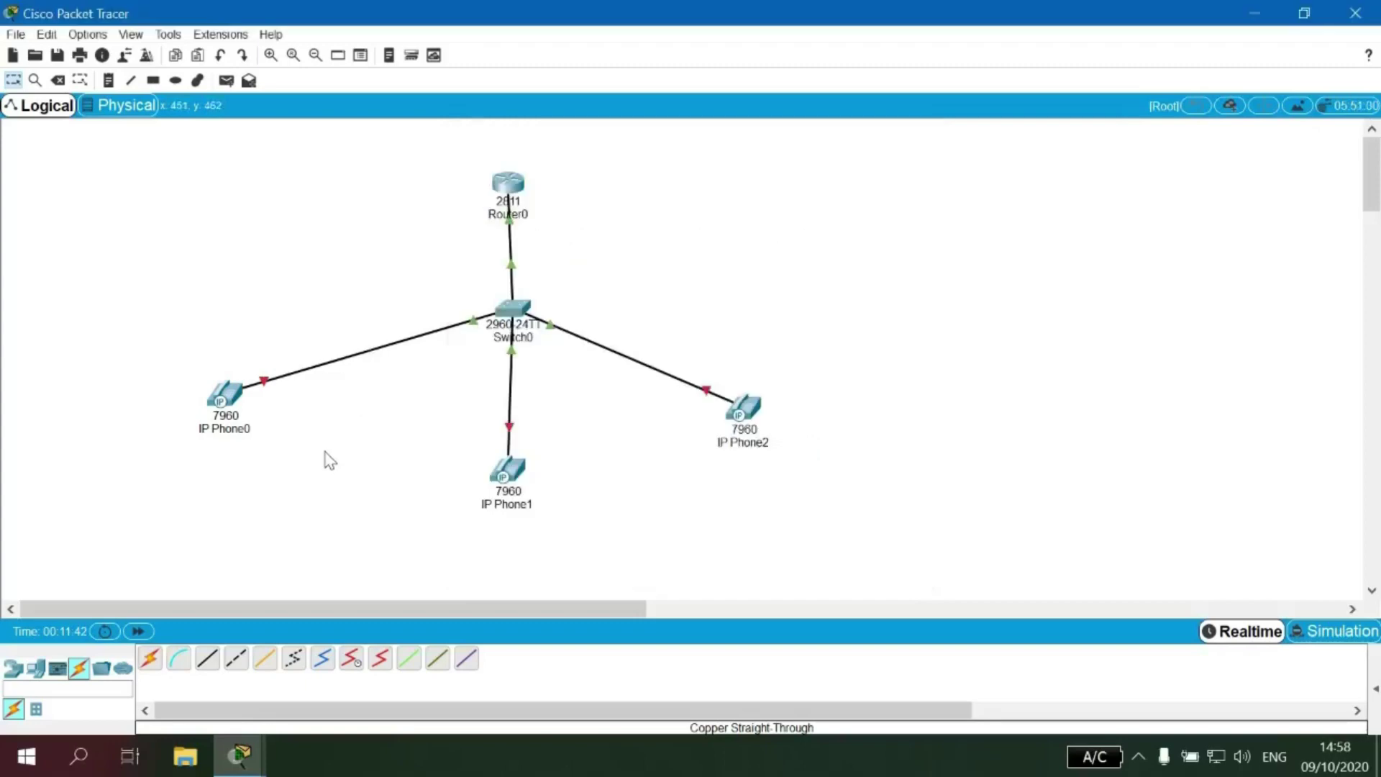
Plug the power adapter into IP Phone0 and return to the topology
left_click(229, 396)
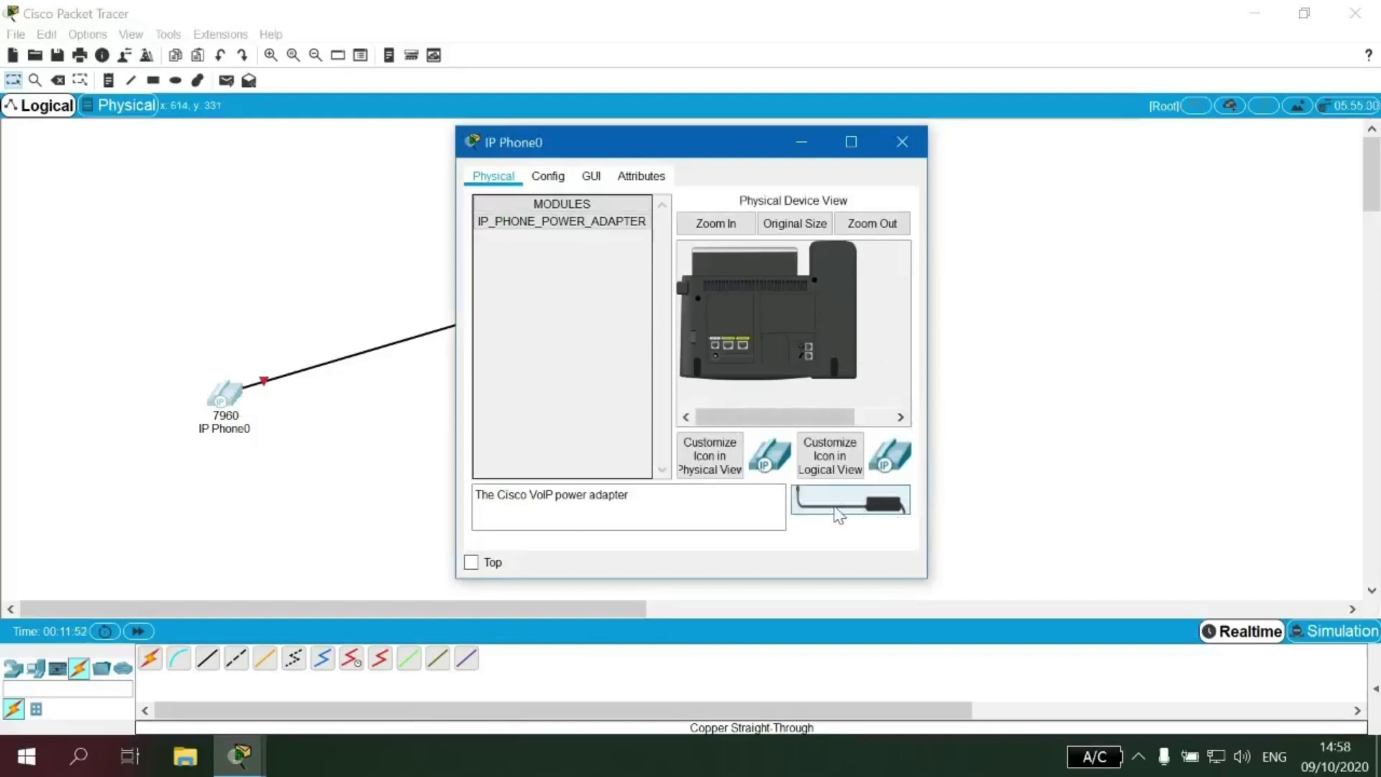
left_click_drag(838, 514, 715, 359)
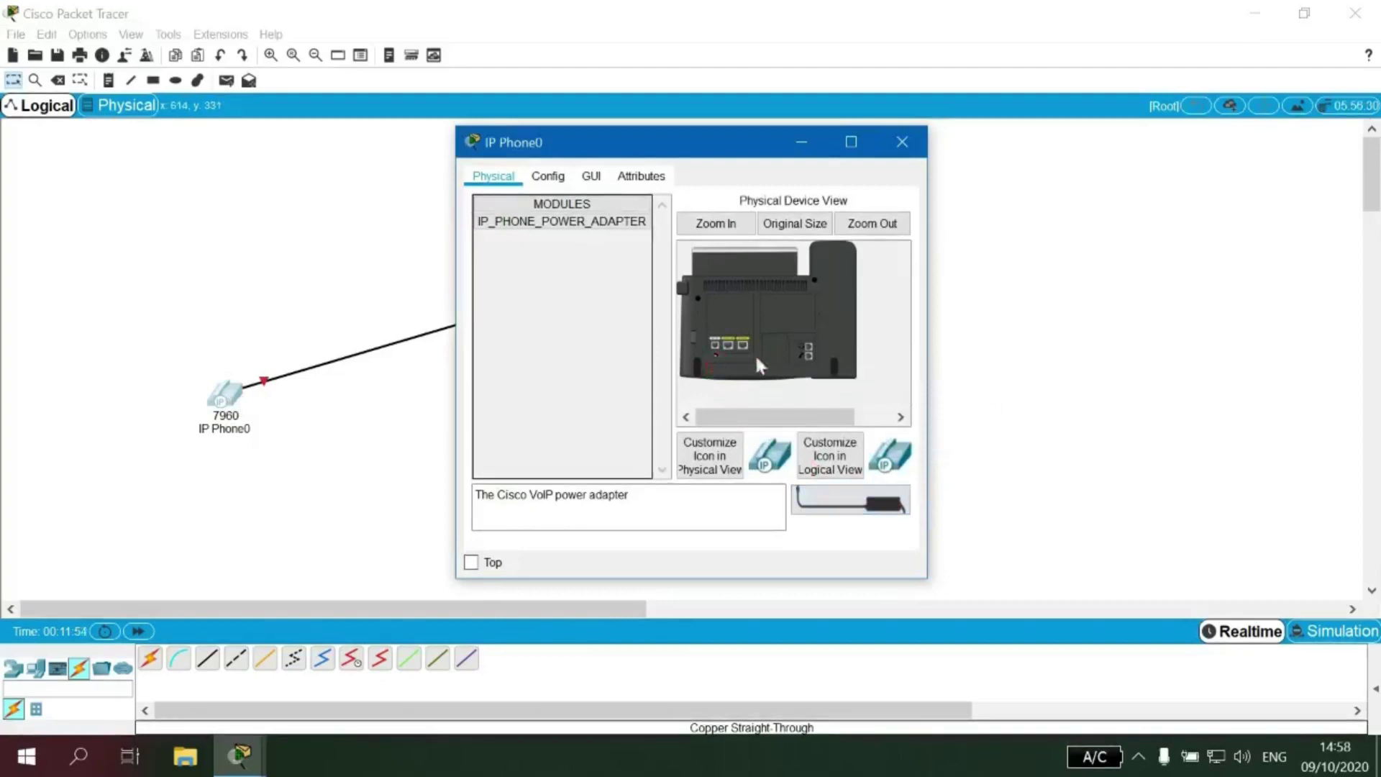
left_click_drag(745, 387, 718, 360)
left_click(318, 457)
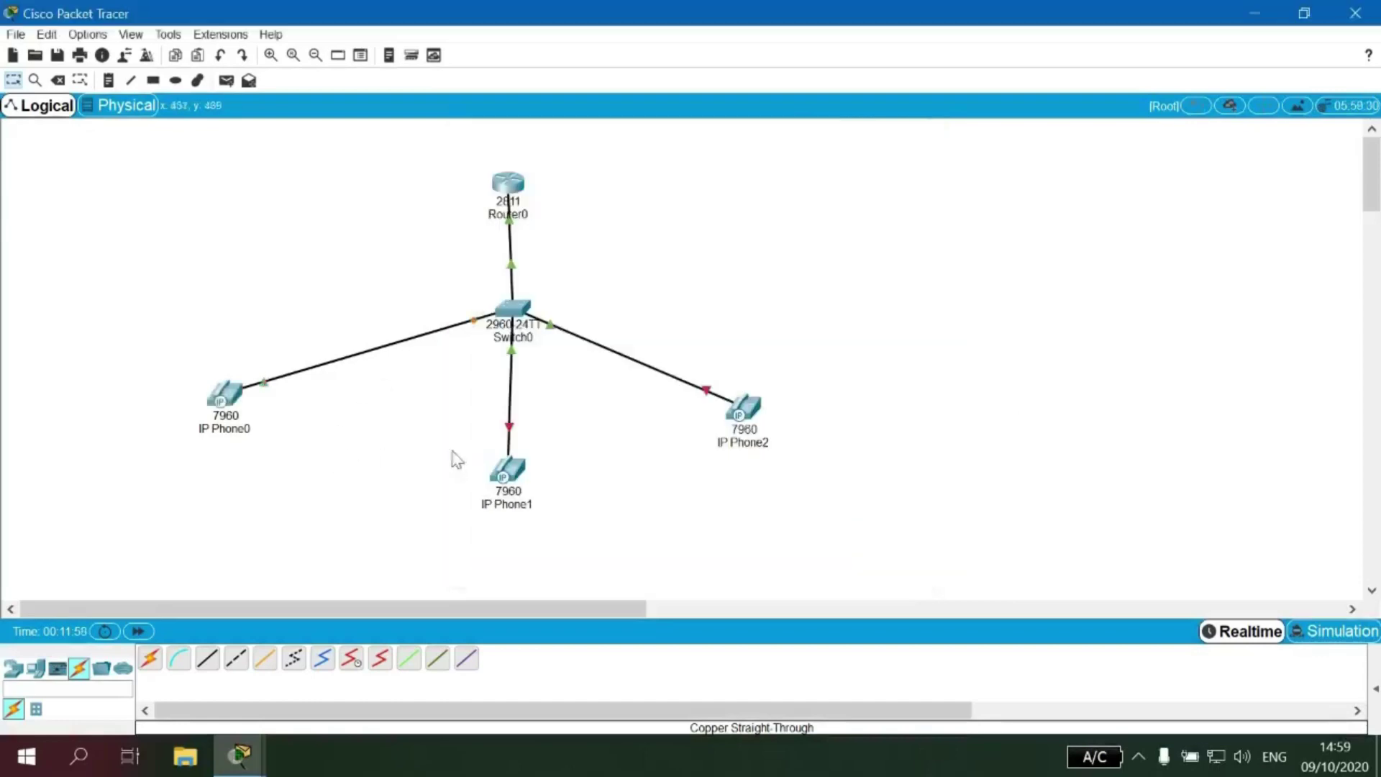
Plug power adapters into IP Phone1 and IP Phone2
left_click(517, 471)
left_click_drag(820, 498, 715, 353)
left_click(998, 442)
left_click(727, 397)
left_click_drag(850, 499, 717, 356)
Open the graphical phone view of IP Phone0, move its window aside and check the phone's display
left_click(233, 397)
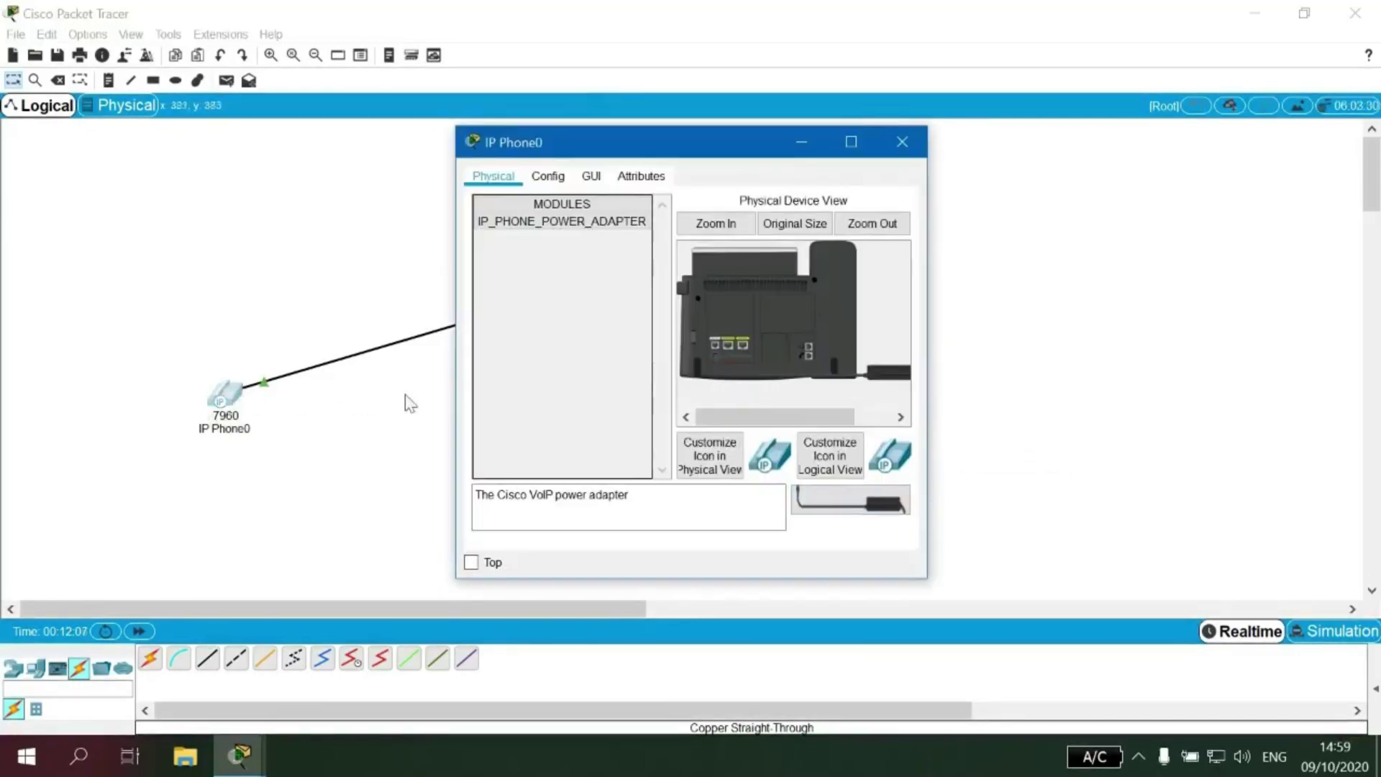
left_click(591, 177)
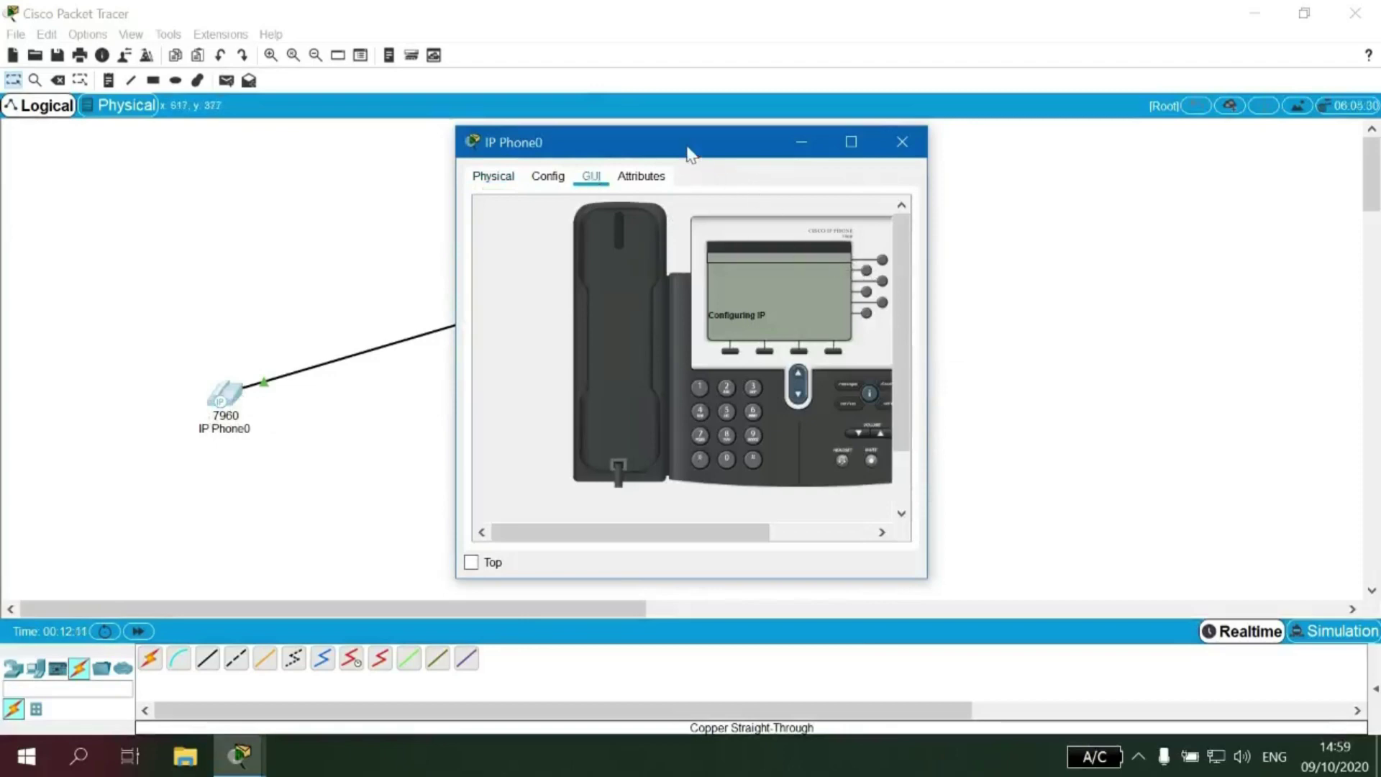
left_click_drag(686, 148, 407, 148)
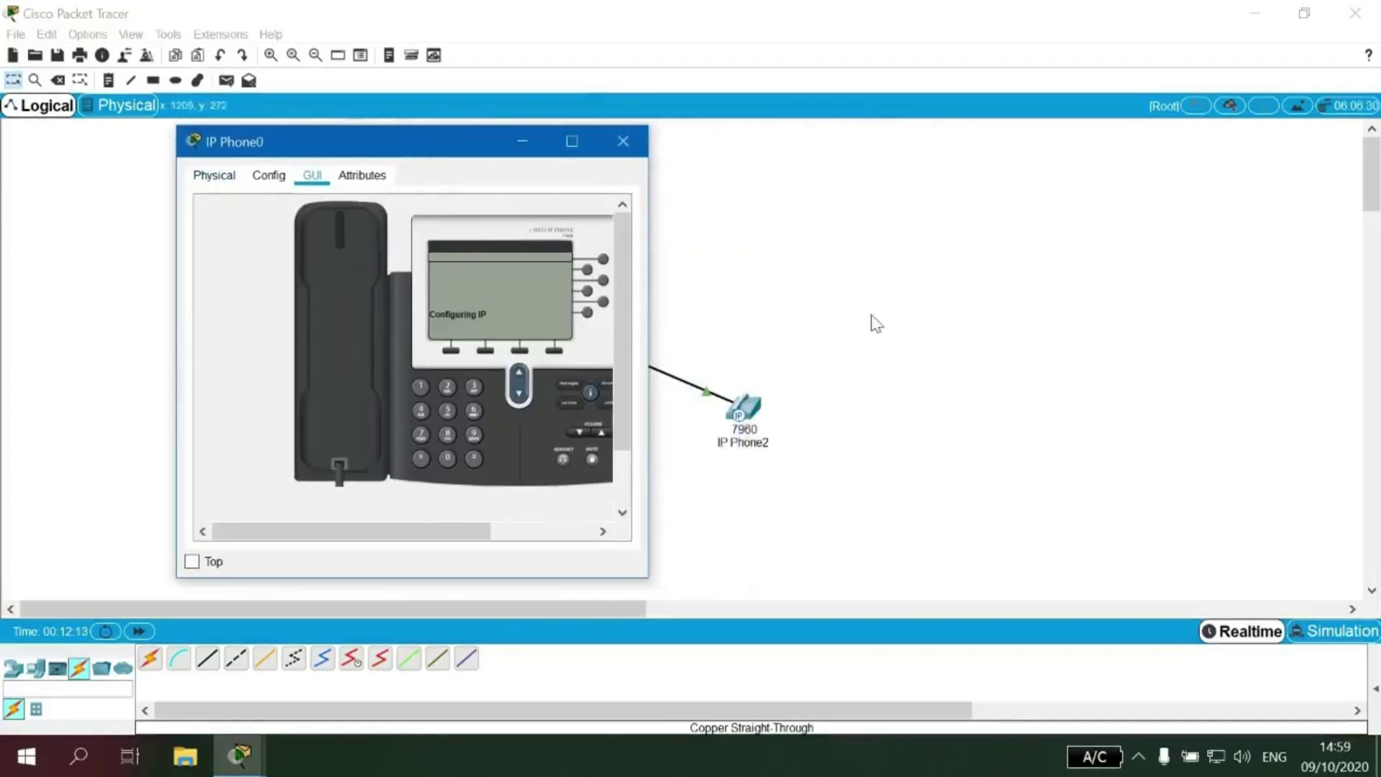
left_click(872, 317)
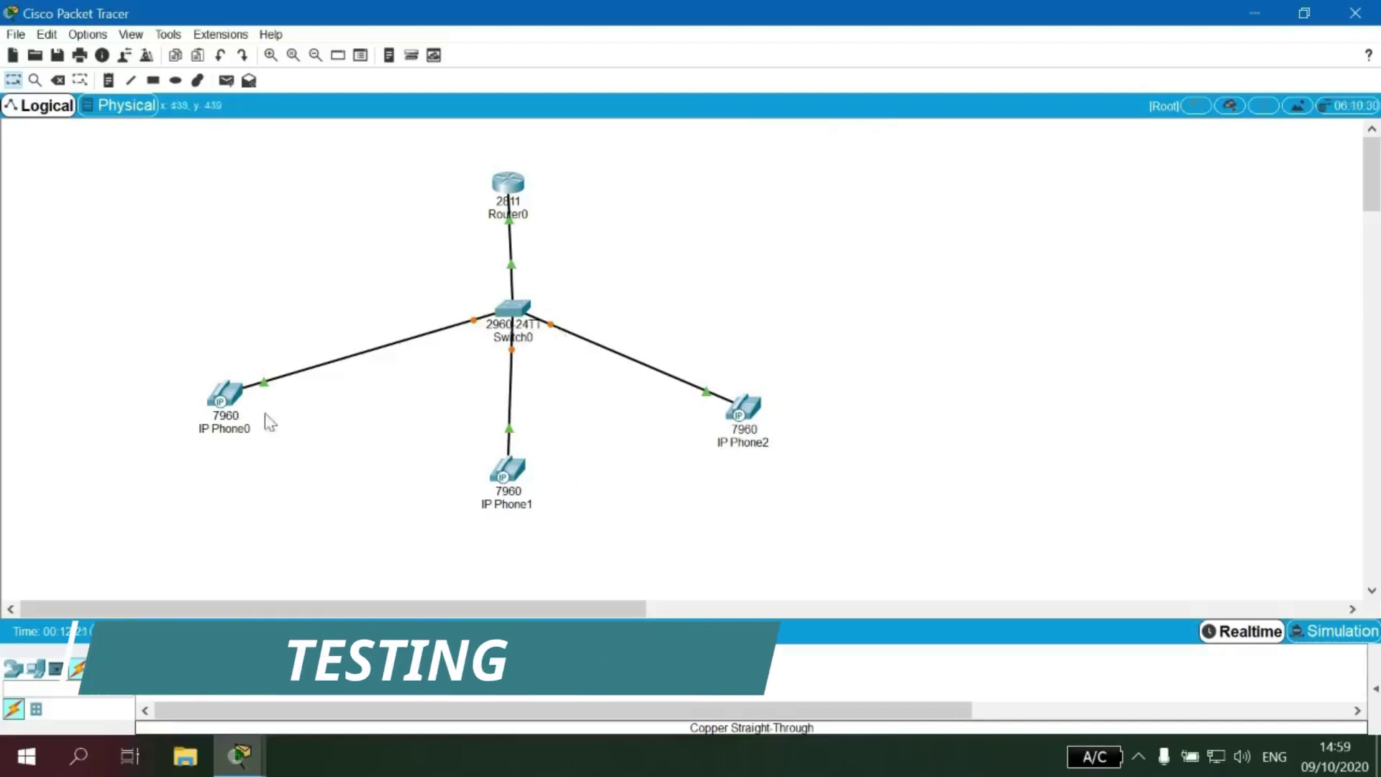
left_click(223, 400)
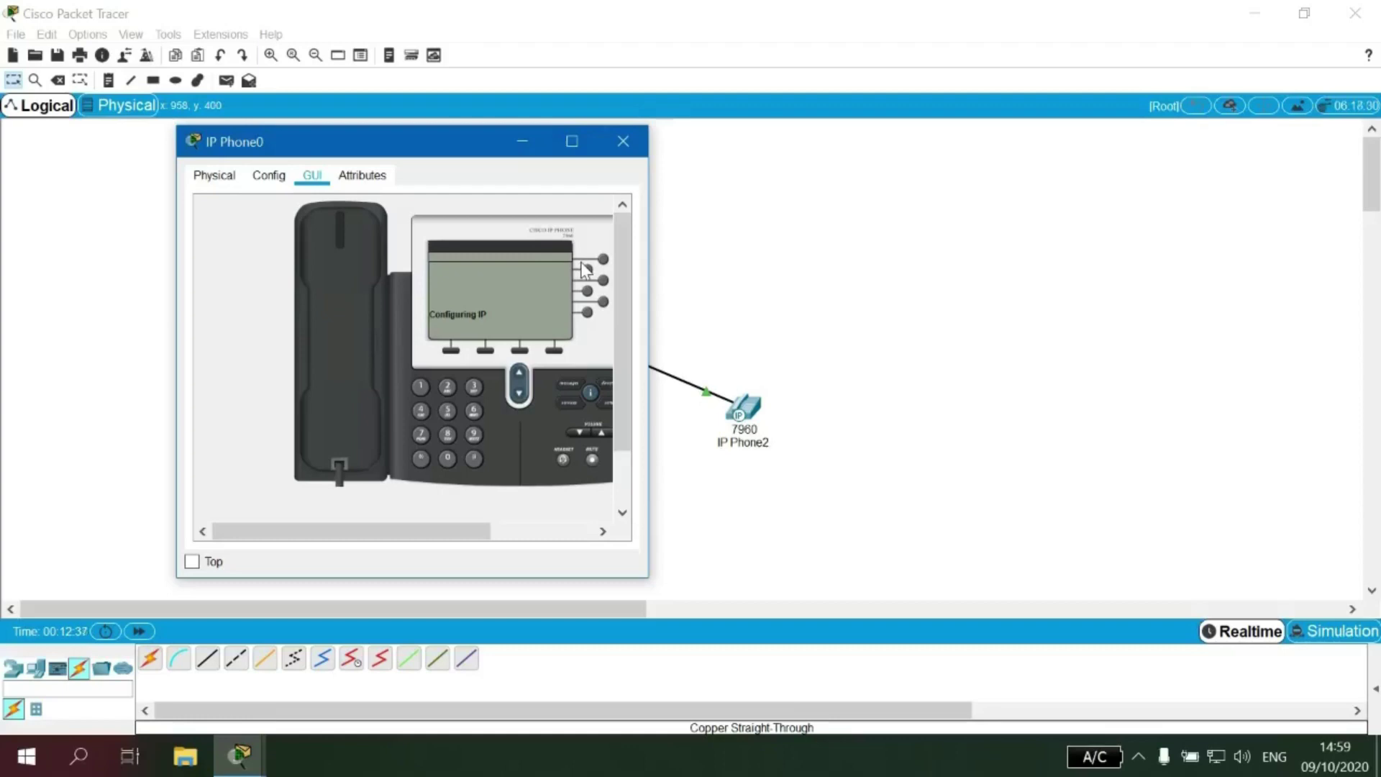
Move the IP Phone0 window off the topology and open the graphical phone views of IP Phone1 and IP Phone2
left_click_drag(433, 155, 991, 180)
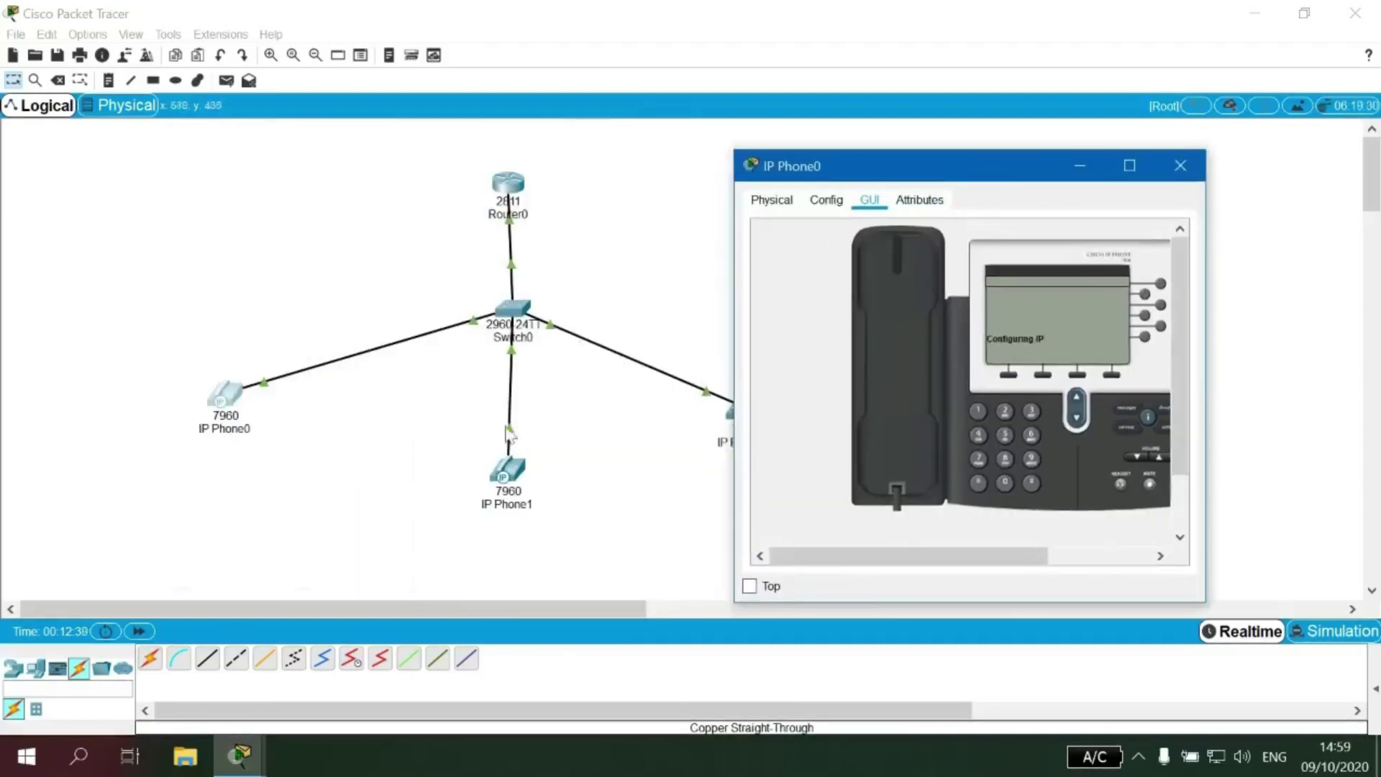
left_click(510, 470)
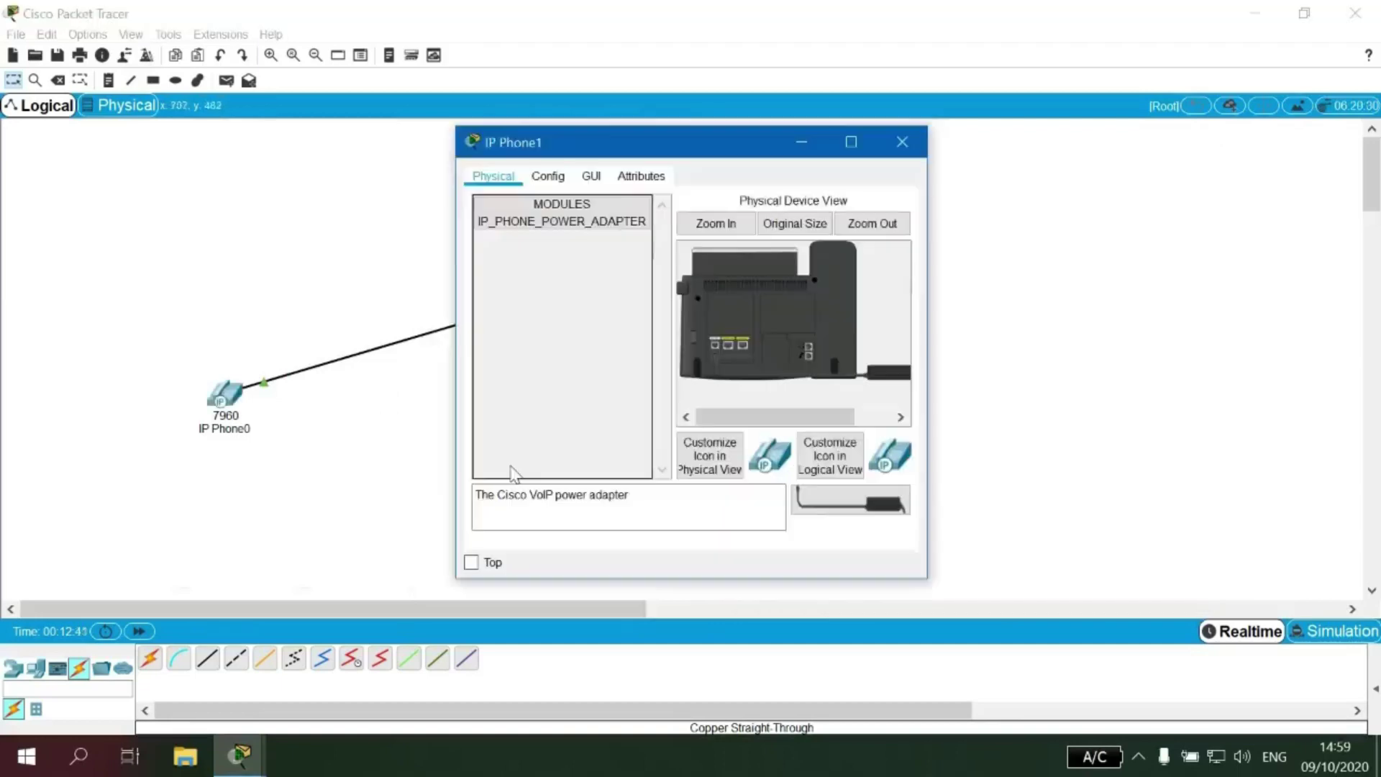
left_click(592, 178)
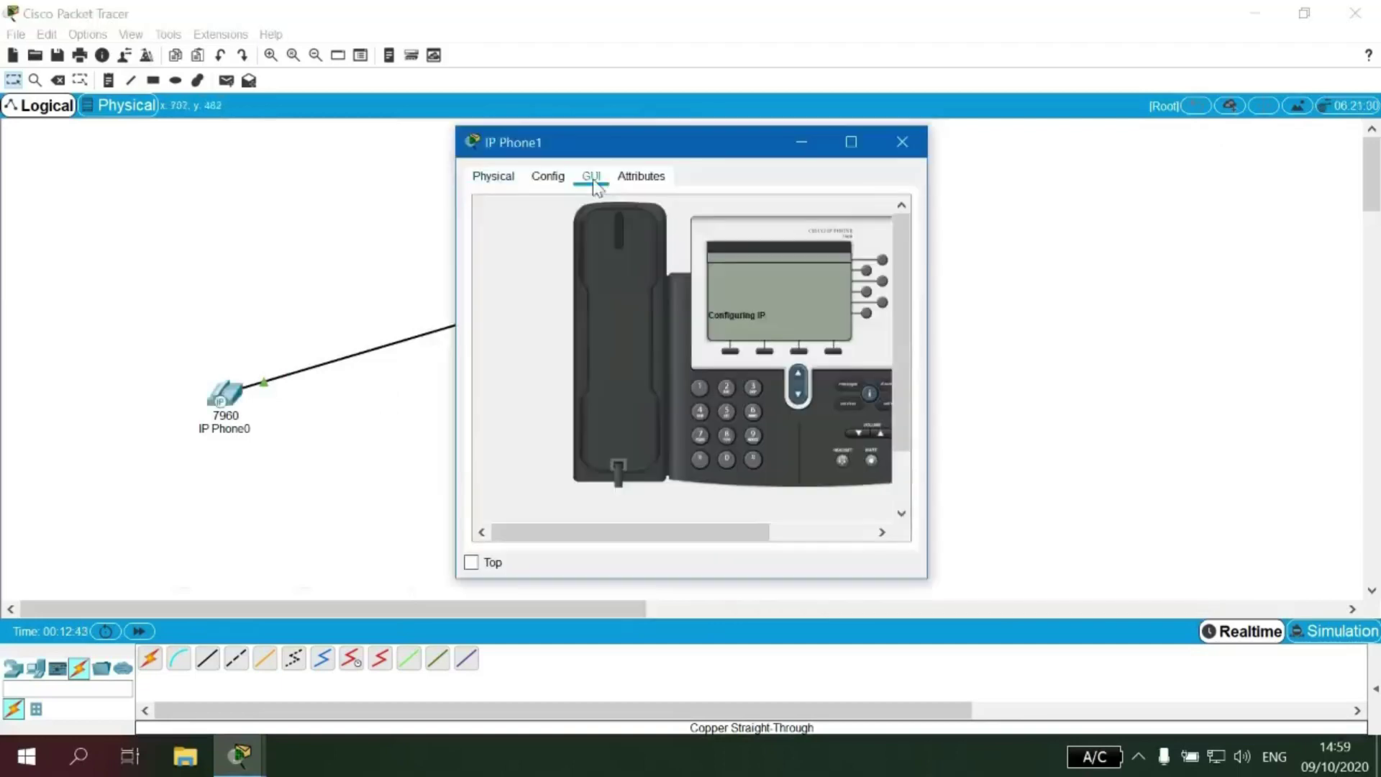
left_click(395, 484)
left_click(748, 406)
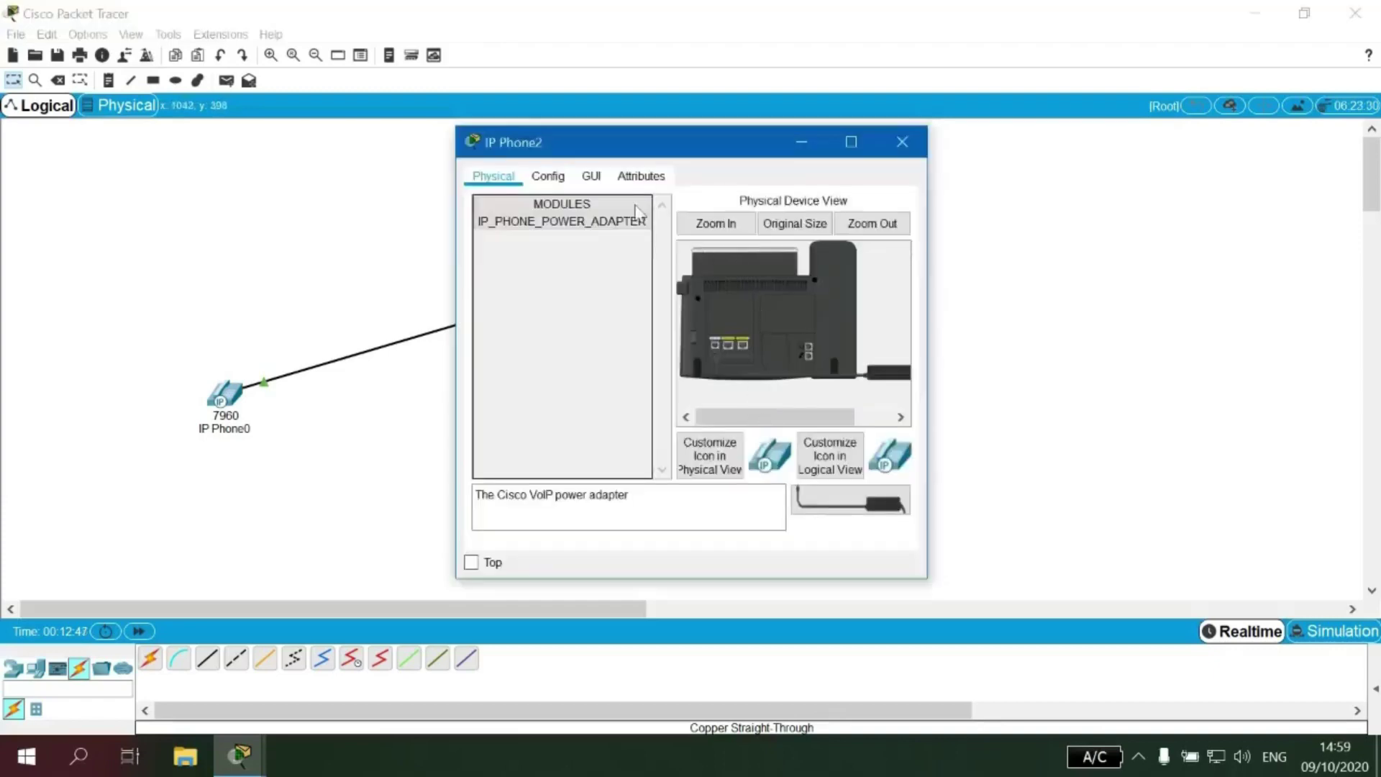
left_click(591, 179)
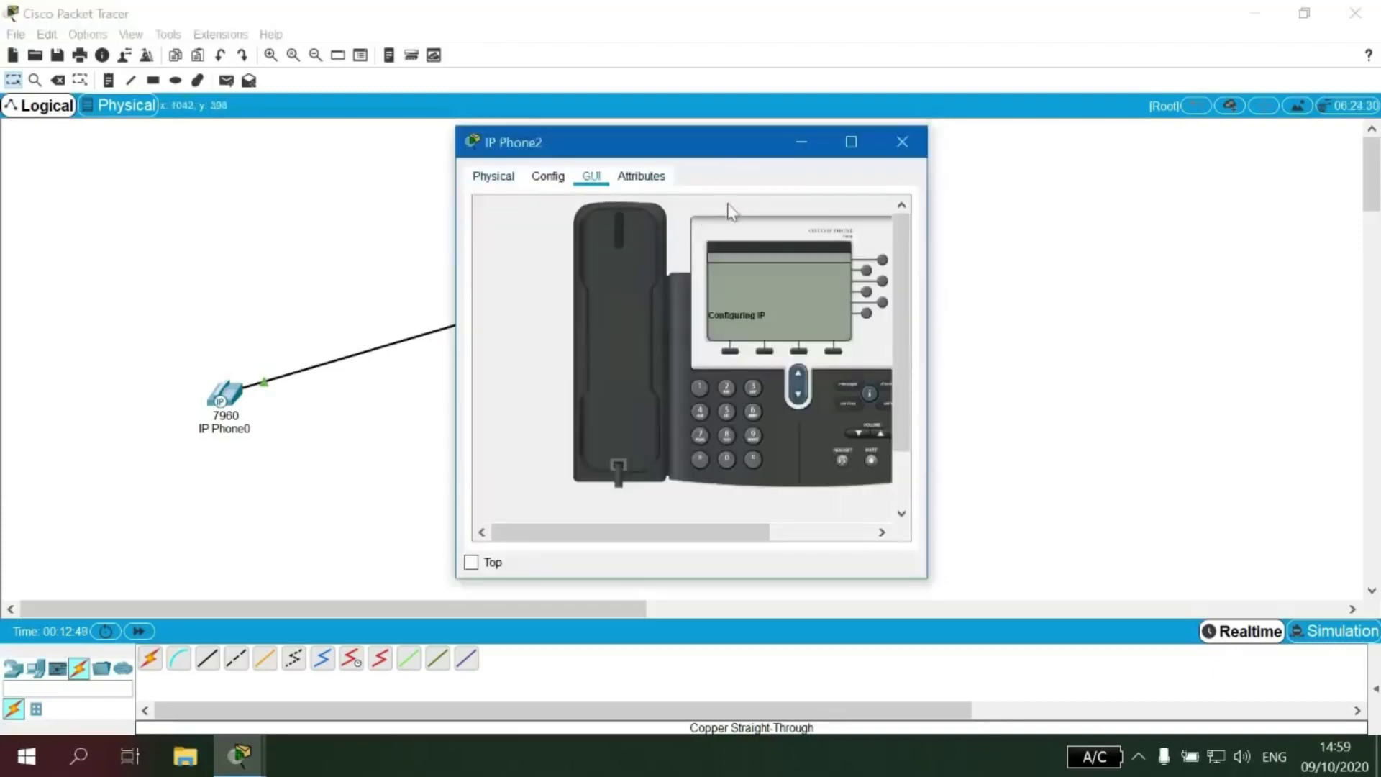
left_click_drag(706, 145, 609, 162)
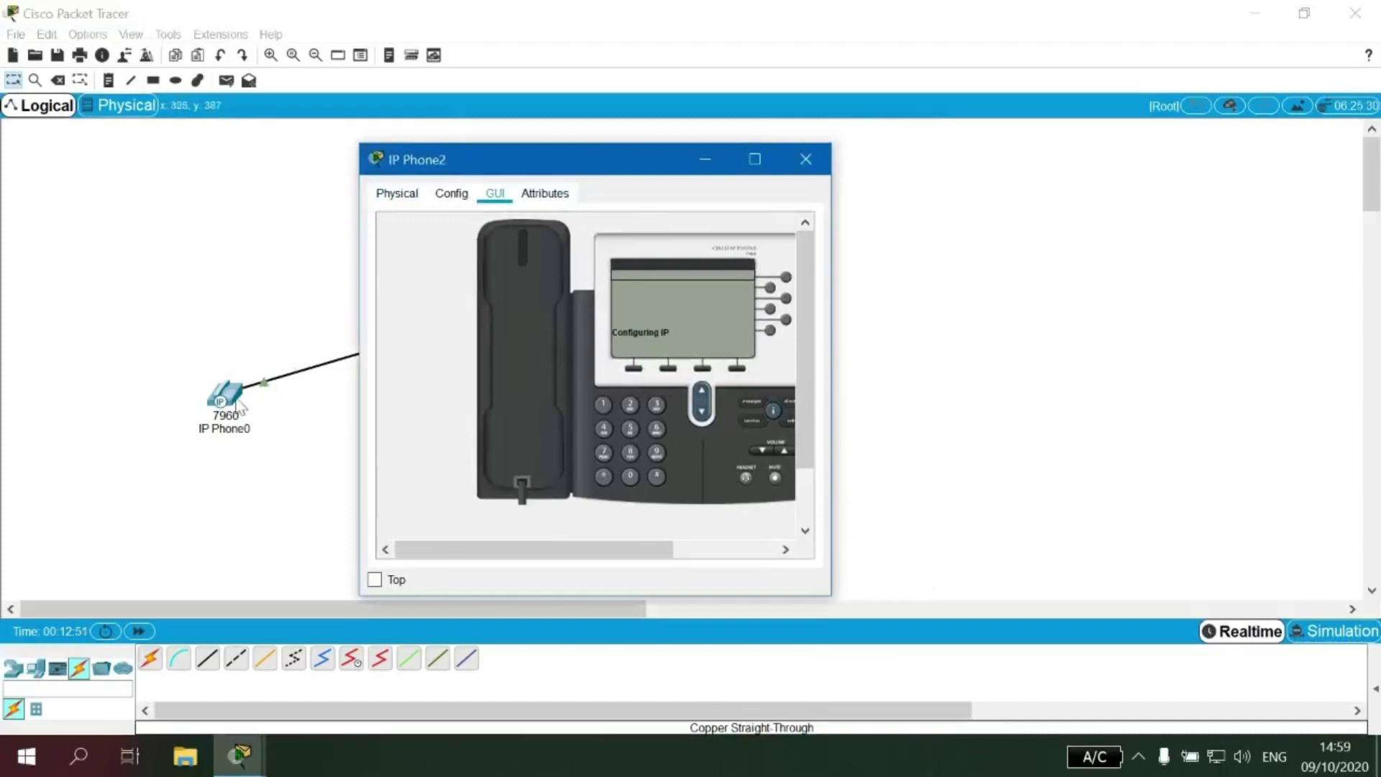
Arrange the IP Phone0, IP Phone1 and IP Phone2 windows so that all three phone displays can be seen together
left_click(236, 400)
left_click_drag(894, 169, 236, 138)
mouse_move(236, 757)
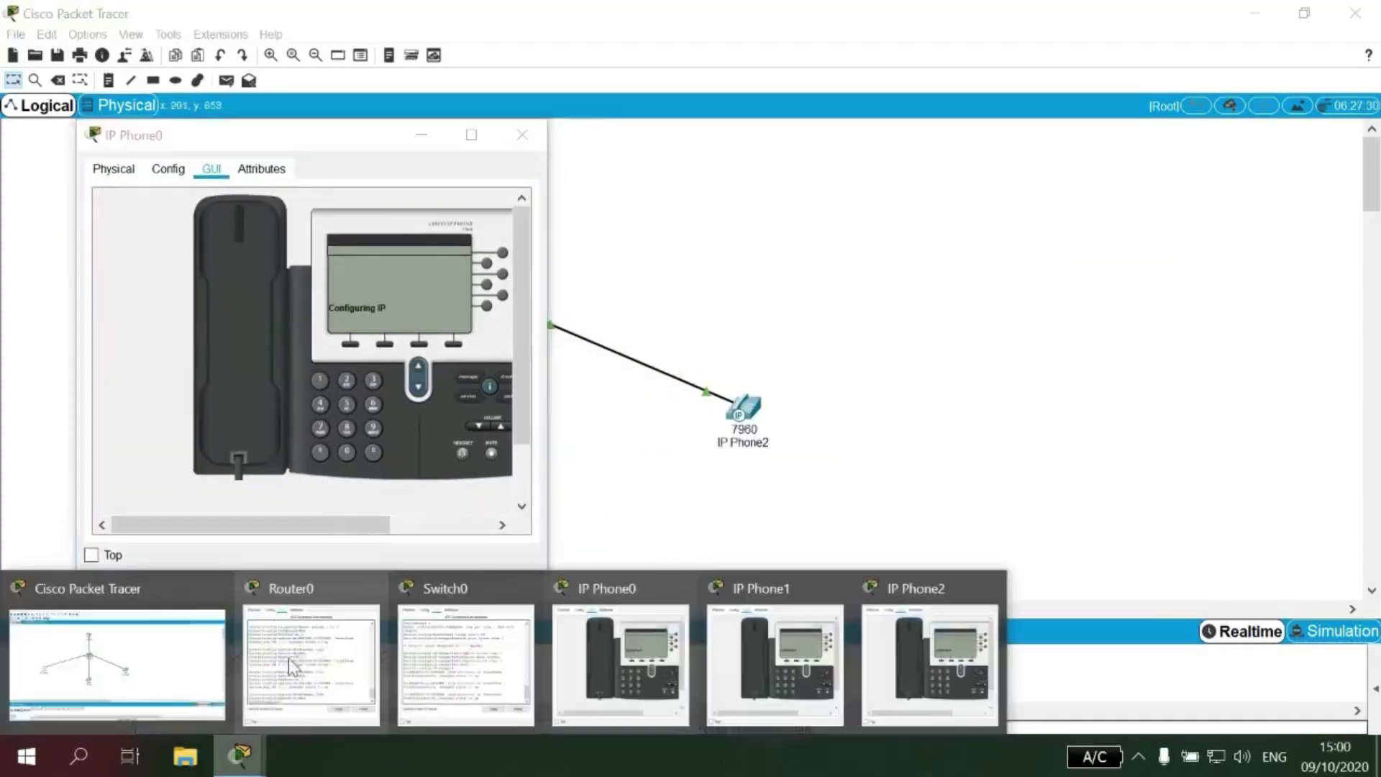
left_click(776, 651)
left_click_drag(649, 155, 796, 121)
mouse_move(252, 769)
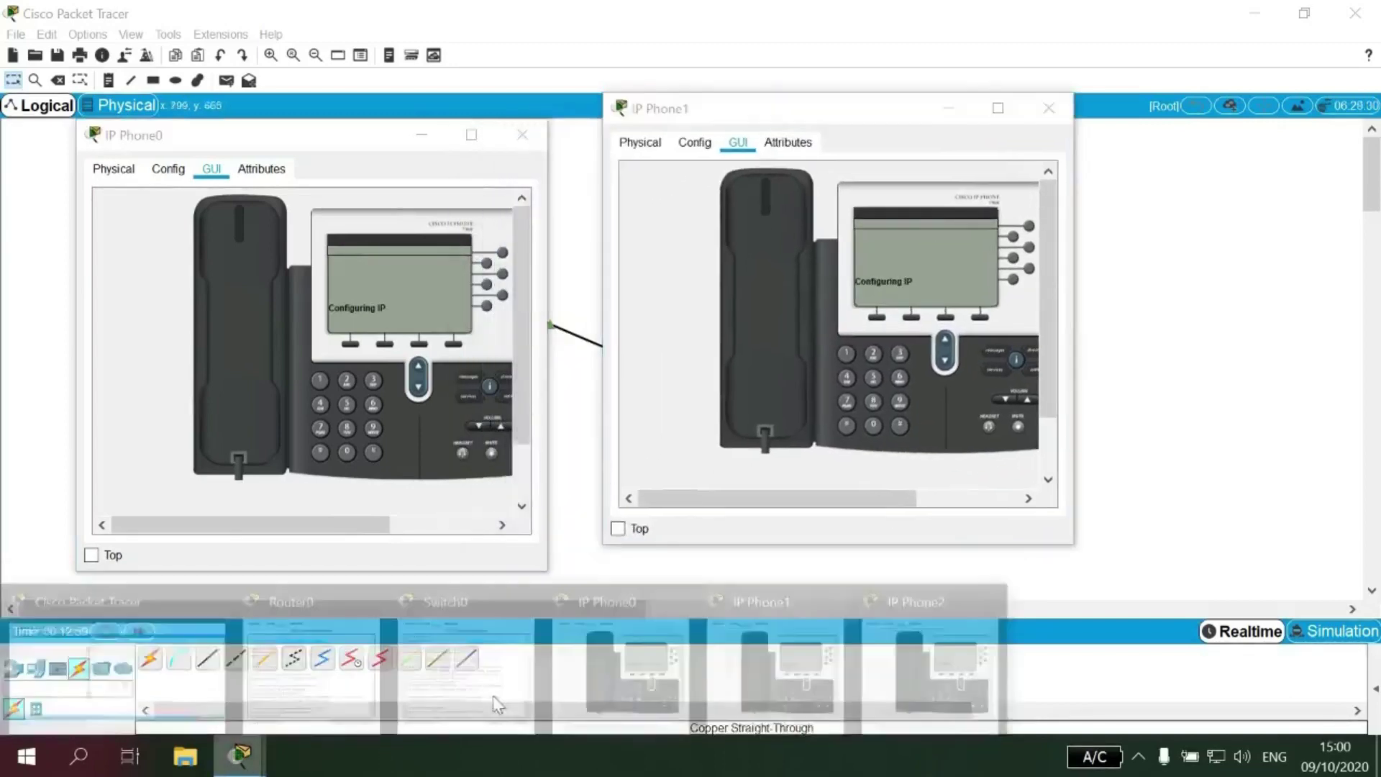
left_click(899, 654)
left_click_drag(565, 167, 781, 411)
Check the extension number shown on the display of each of the three IP phones
left_click(321, 149)
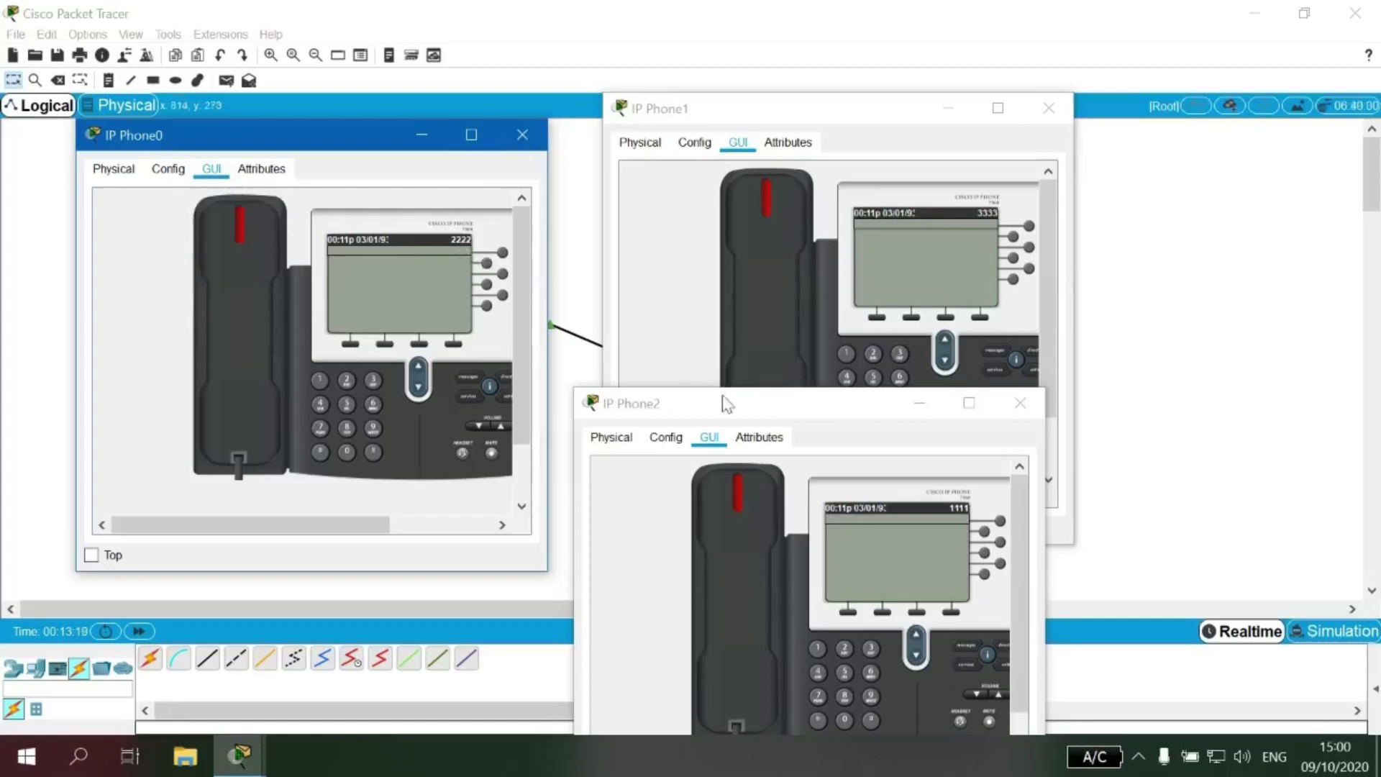
left_click(849, 417)
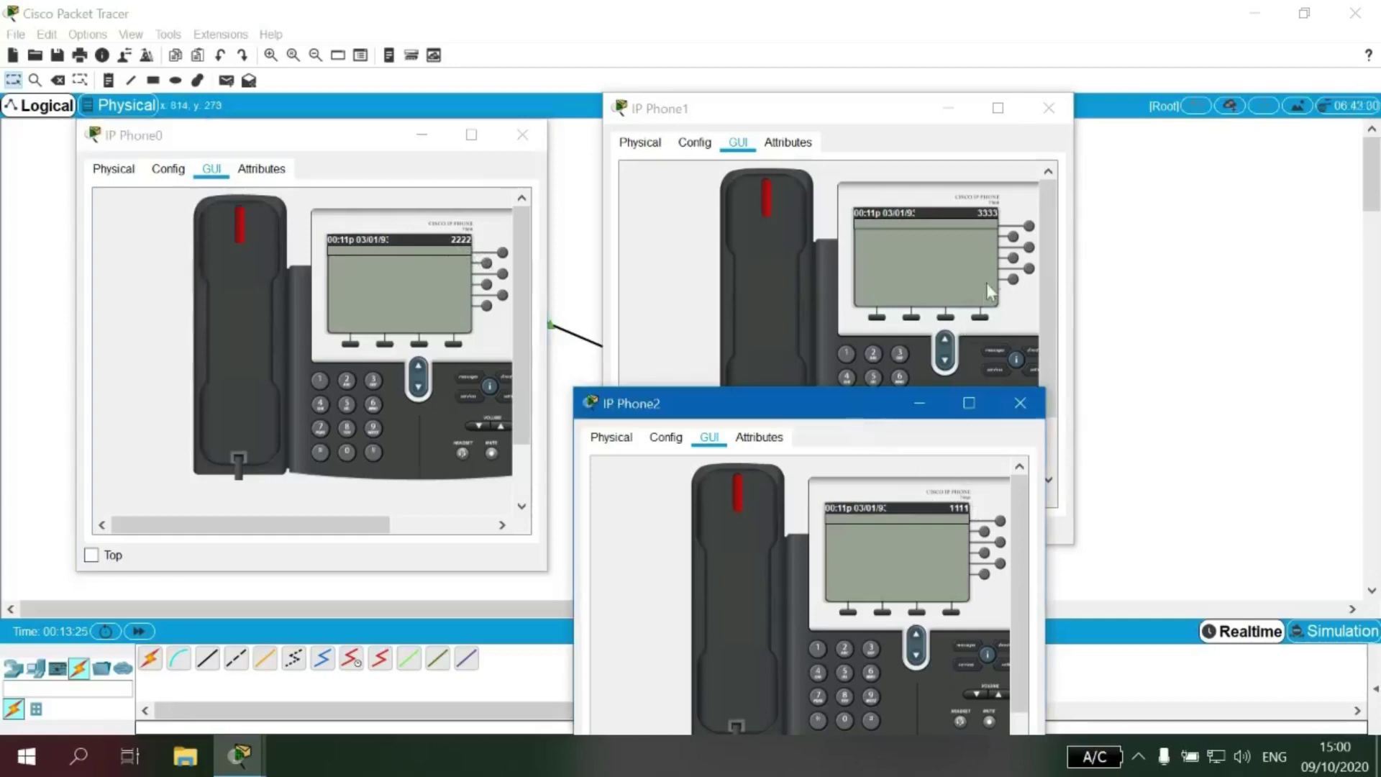
left_click_drag(820, 414, 574, 223)
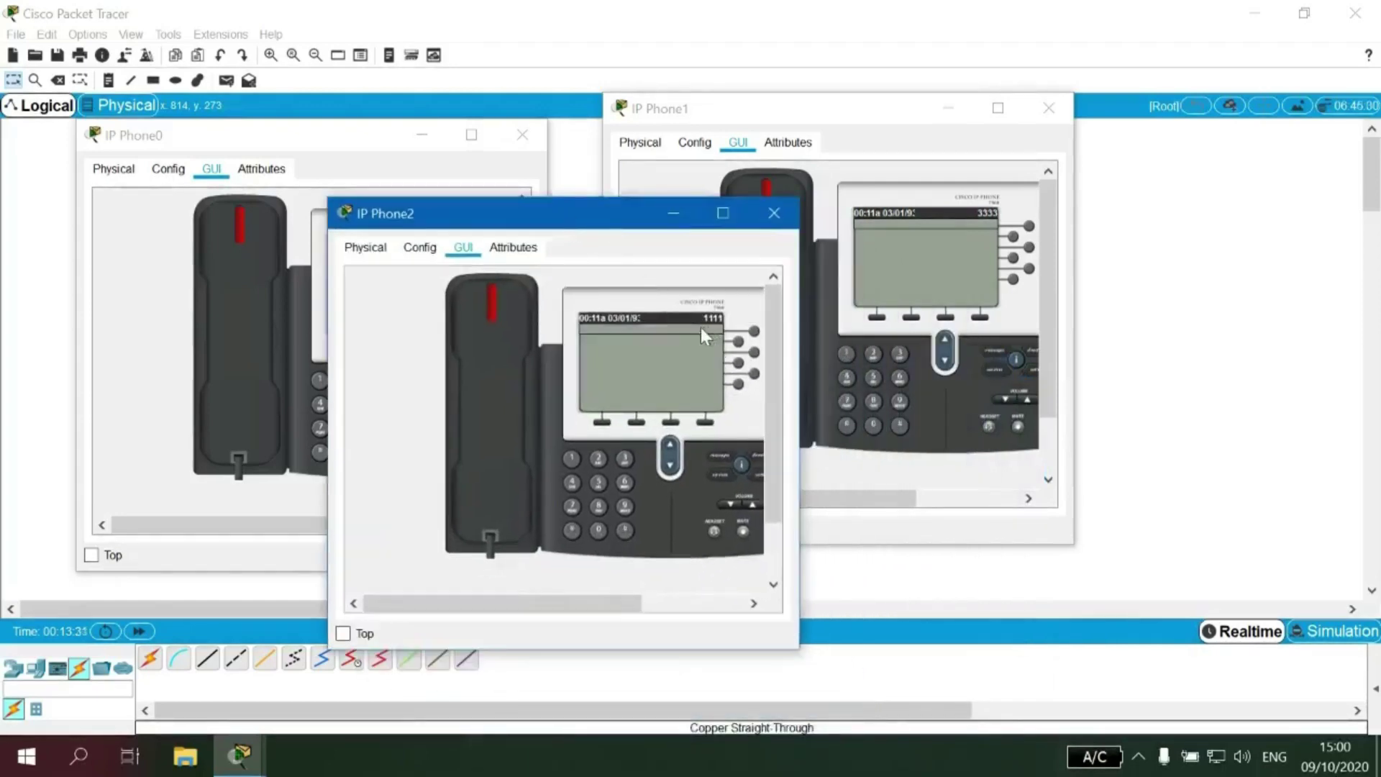
left_click_drag(566, 220, 615, 417)
left_click(225, 180)
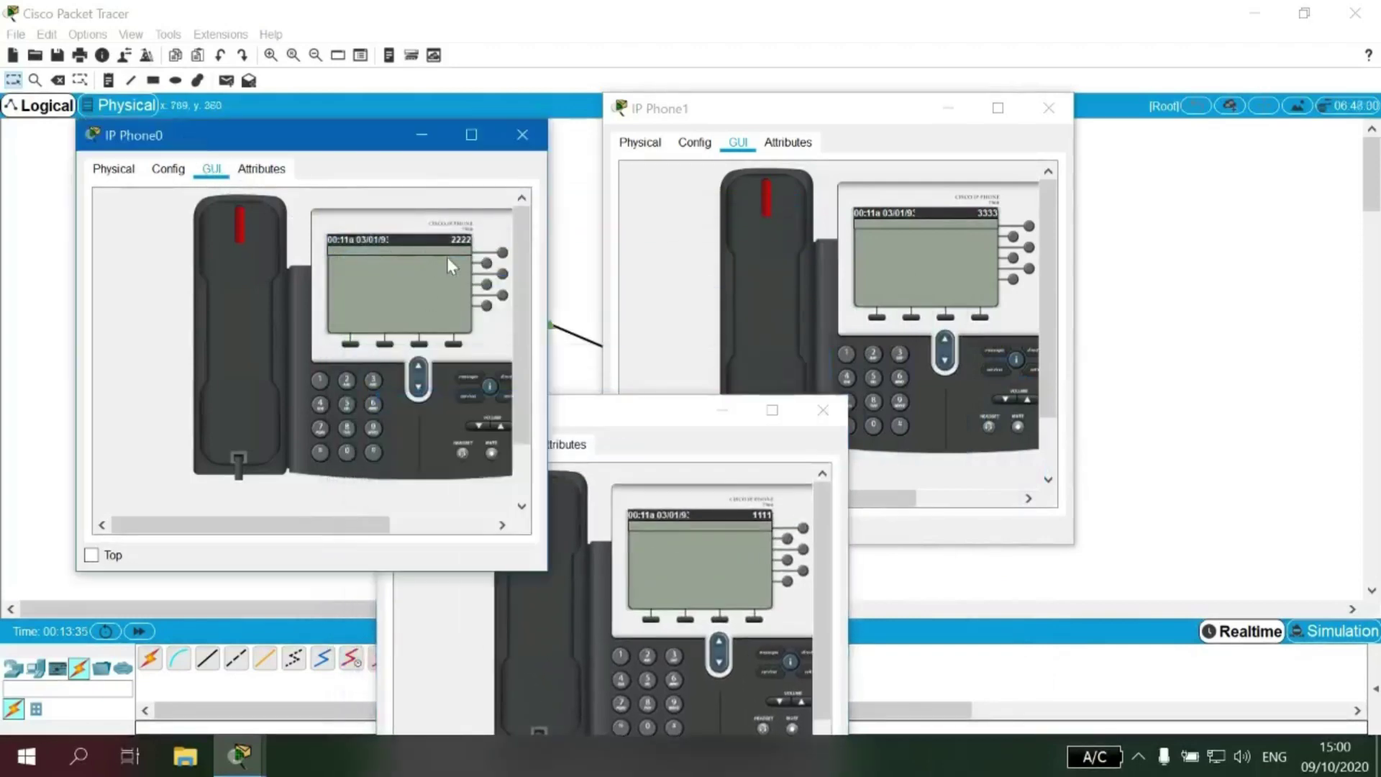
left_click(768, 144)
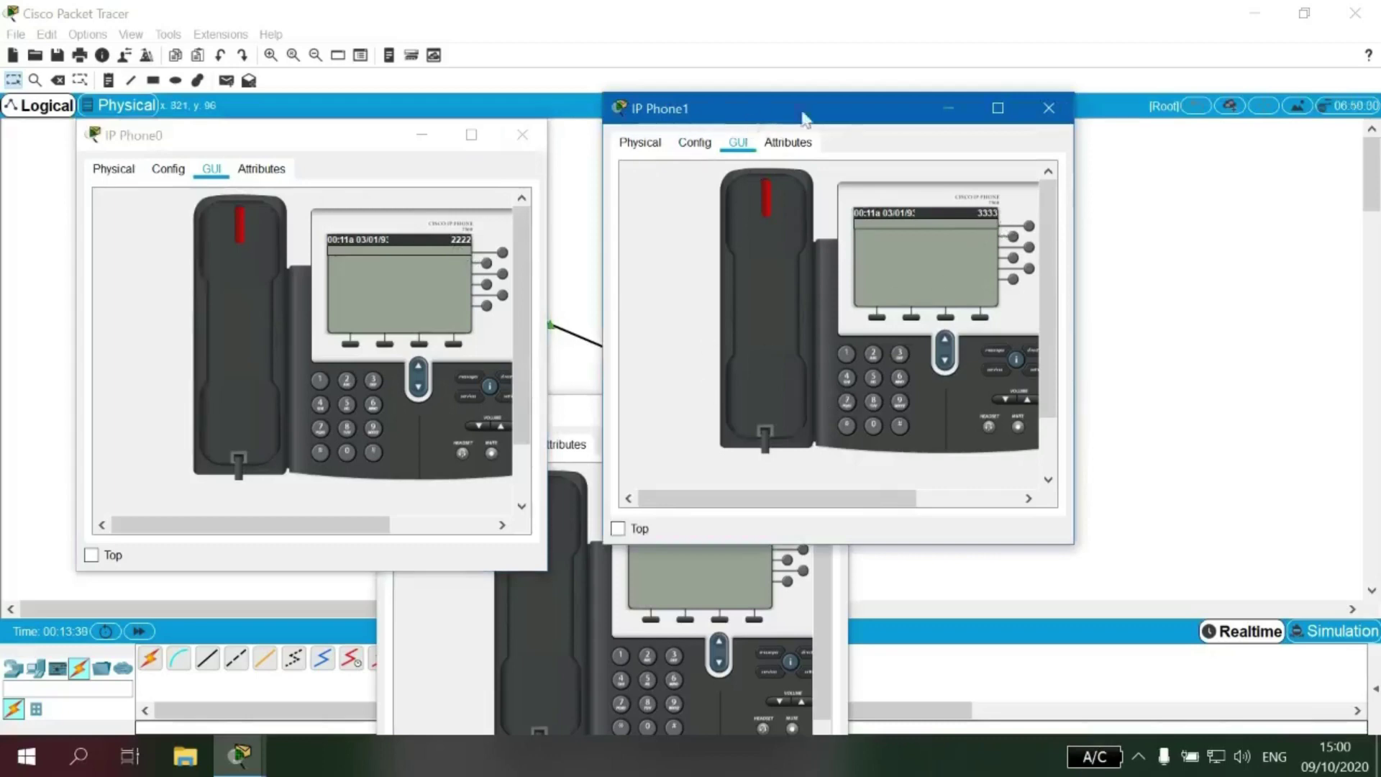
Spread the three phone windows further apart so that each handset and keypad is accessible
left_click_drag(804, 119, 1050, 89)
left_click_drag(237, 134, 187, 89)
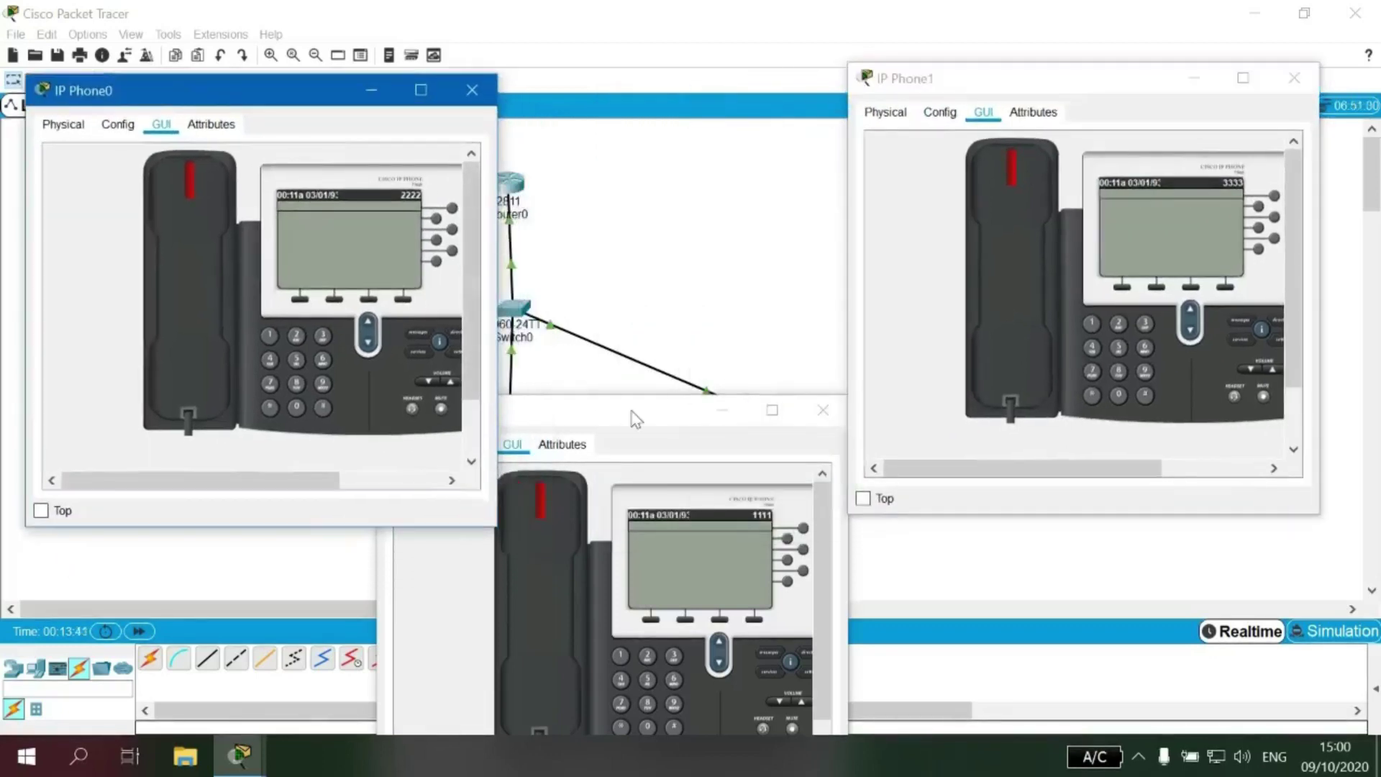
left_click_drag(631, 415, 672, 322)
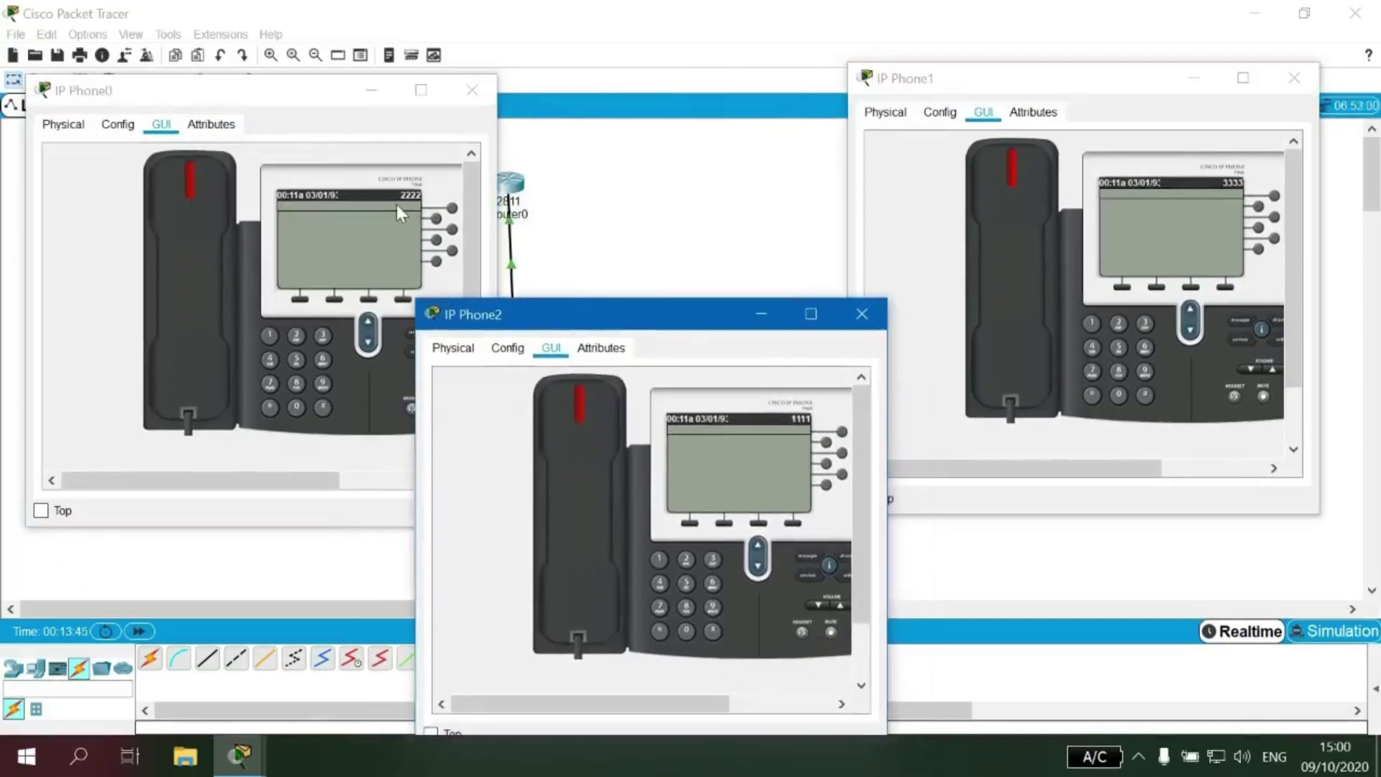
Call extension 1111 from IP Phone0 and answer the call on IP Phone2
left_click(274, 334)
double_click(273, 334)
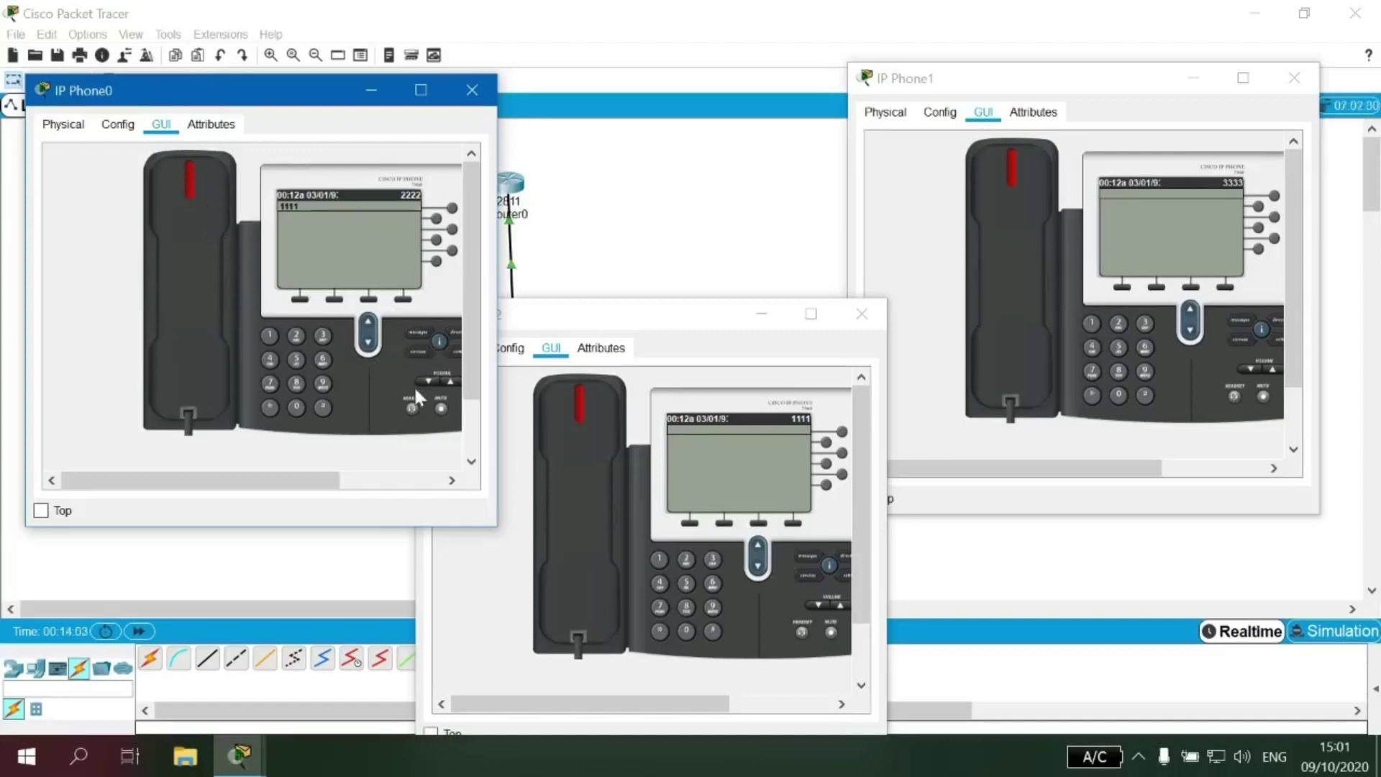
left_click(197, 319)
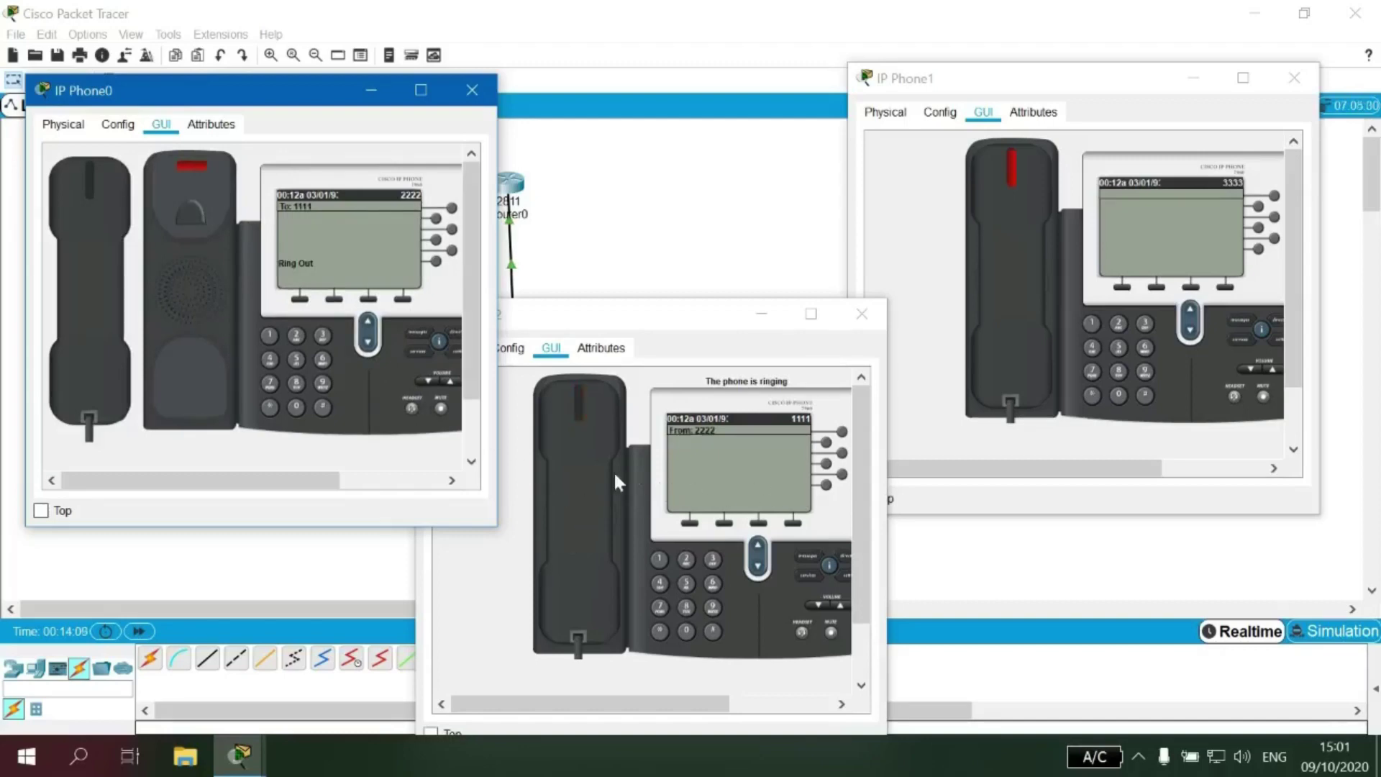
left_click(629, 335)
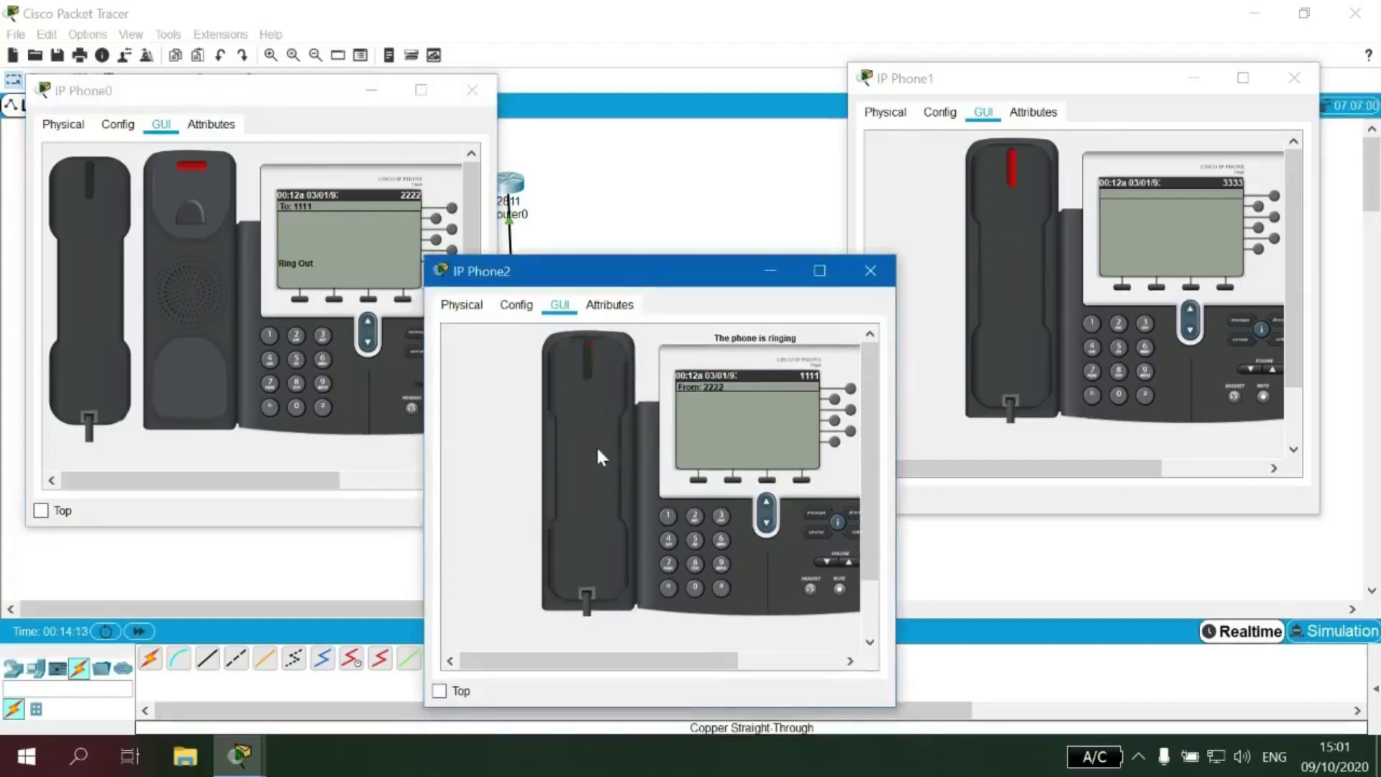
left_click(597, 446)
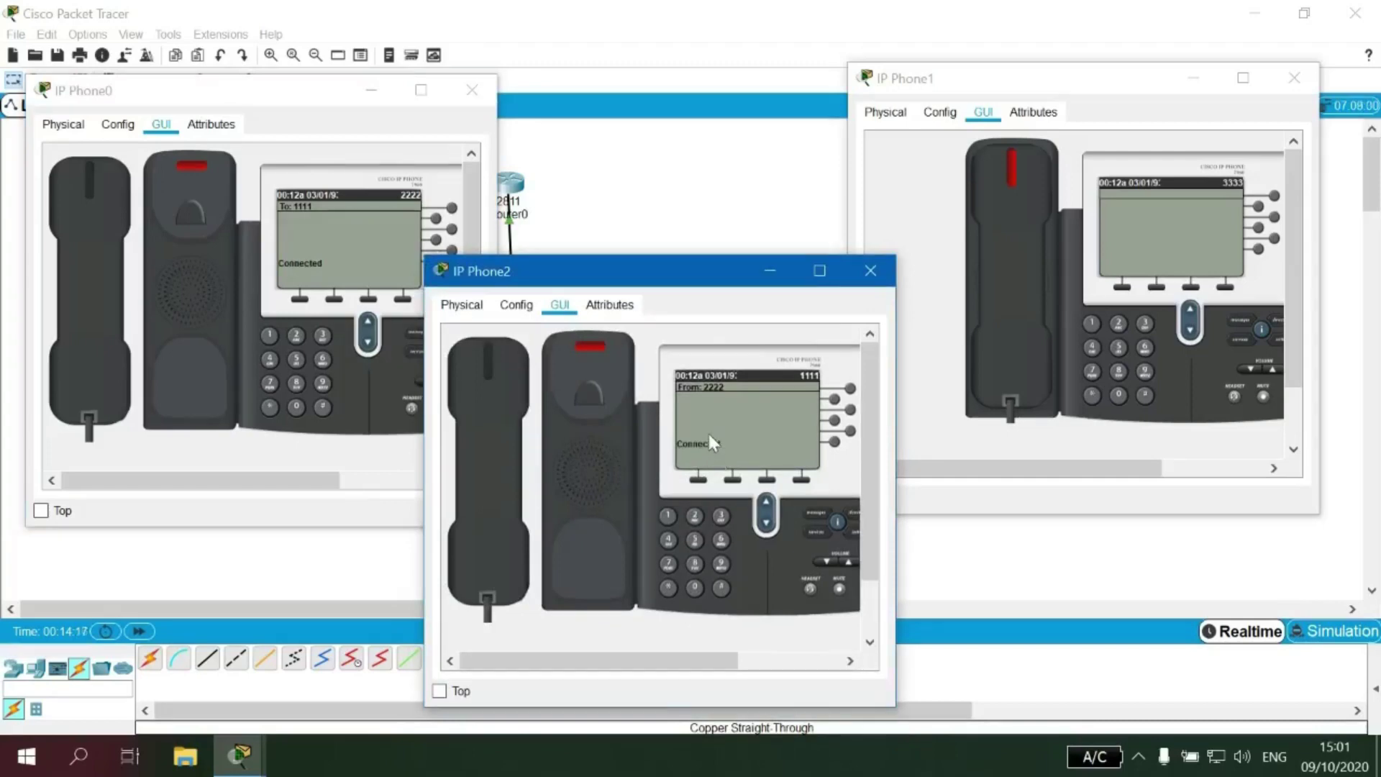
End the test call by hanging up the handsets of IP Phone2 and IP Phone0
left_click(287, 92)
left_click(644, 289)
left_click(506, 425)
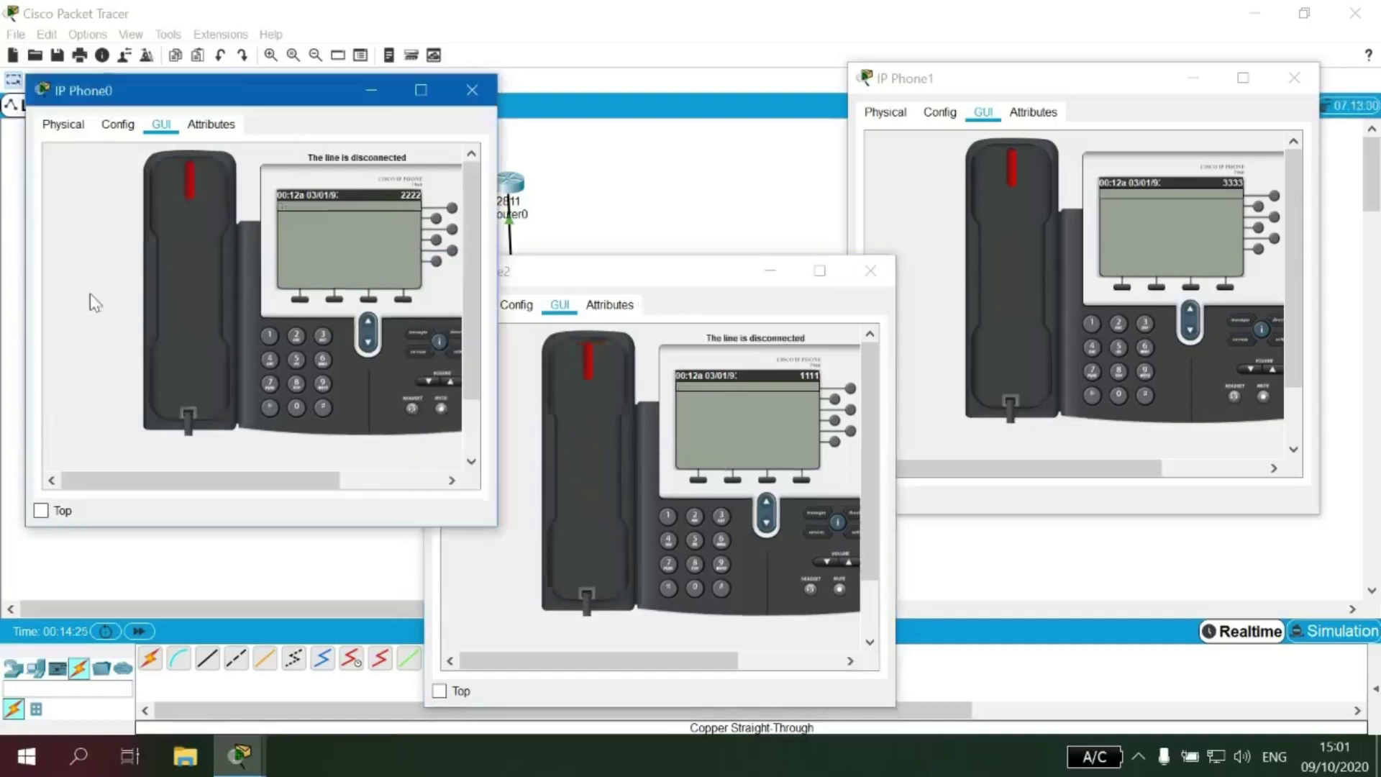
left_click(89, 294)
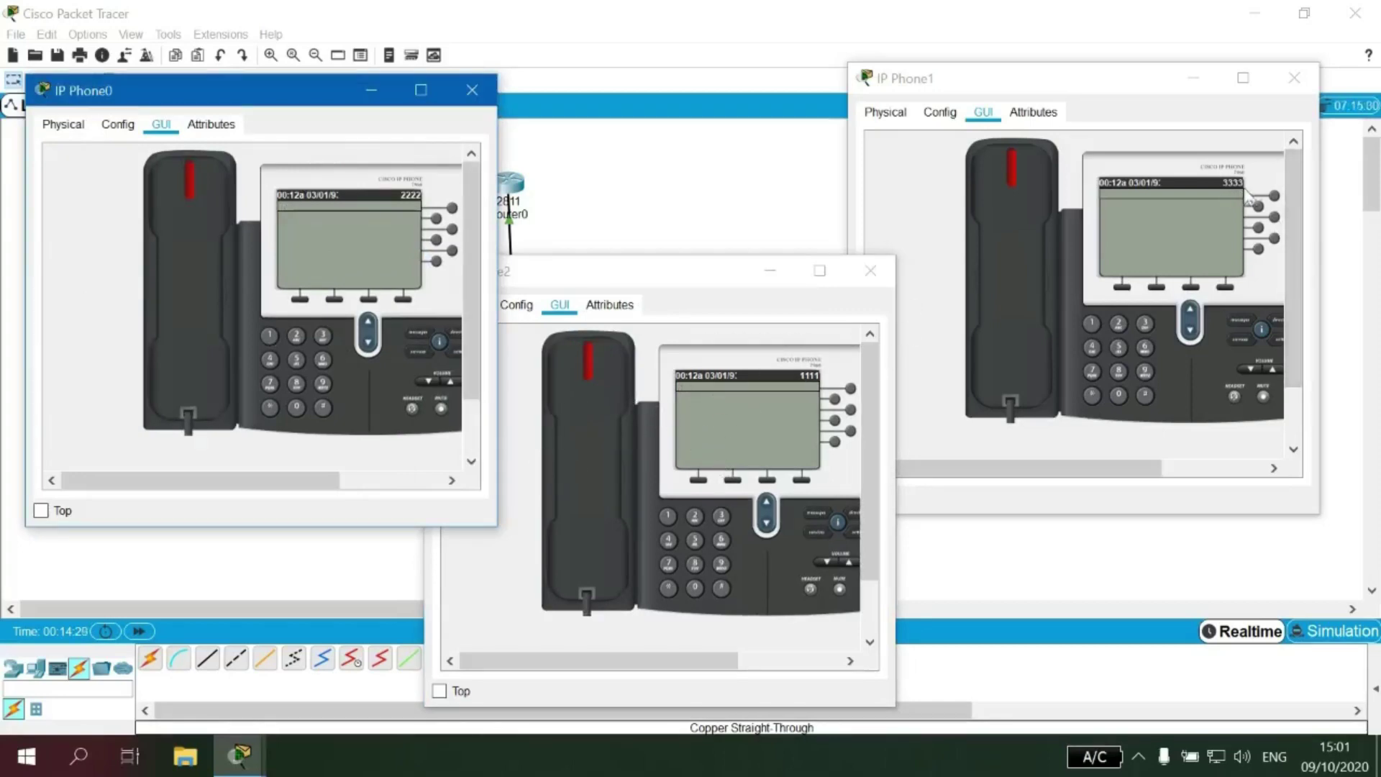
Call extension 3333 from IP Phone2, answer on IP Phone1, and hang up both handsets
left_click(723, 516)
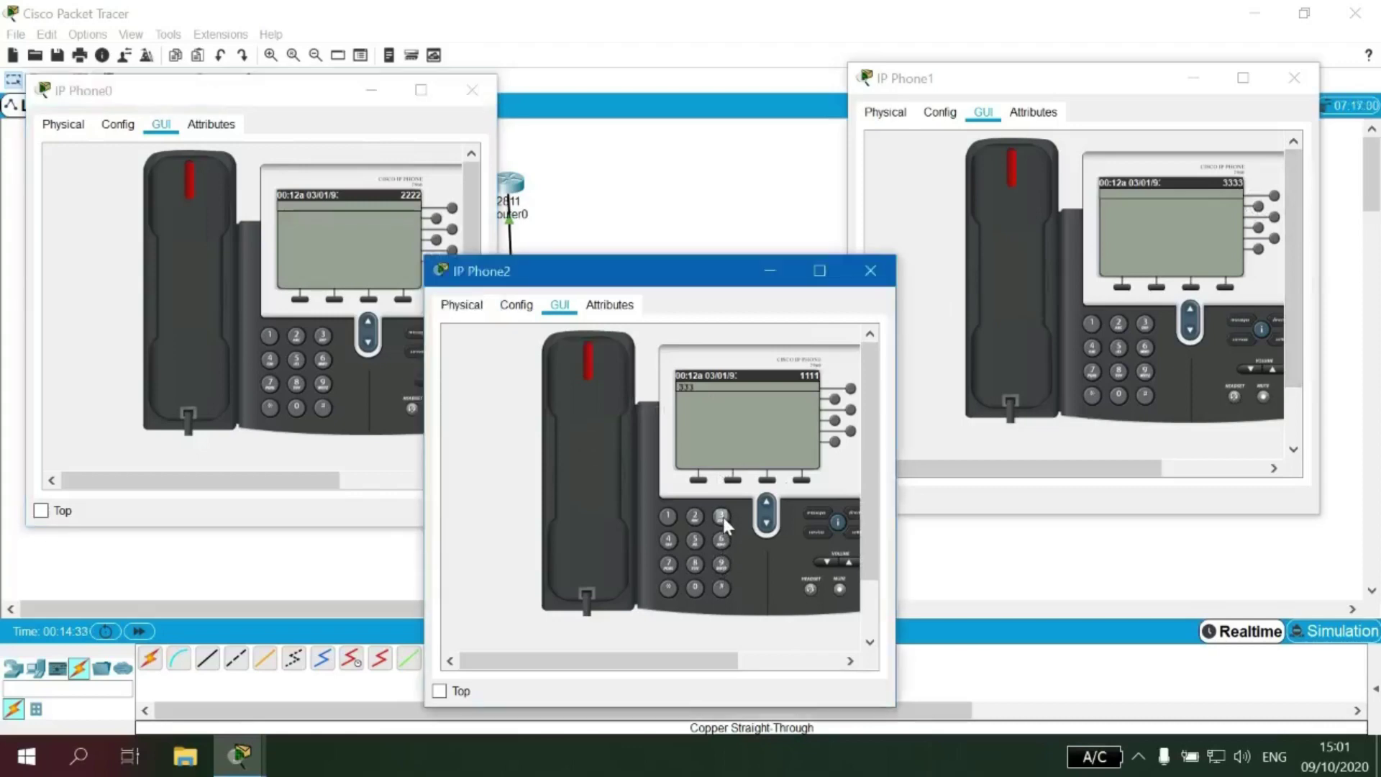
left_click(723, 516)
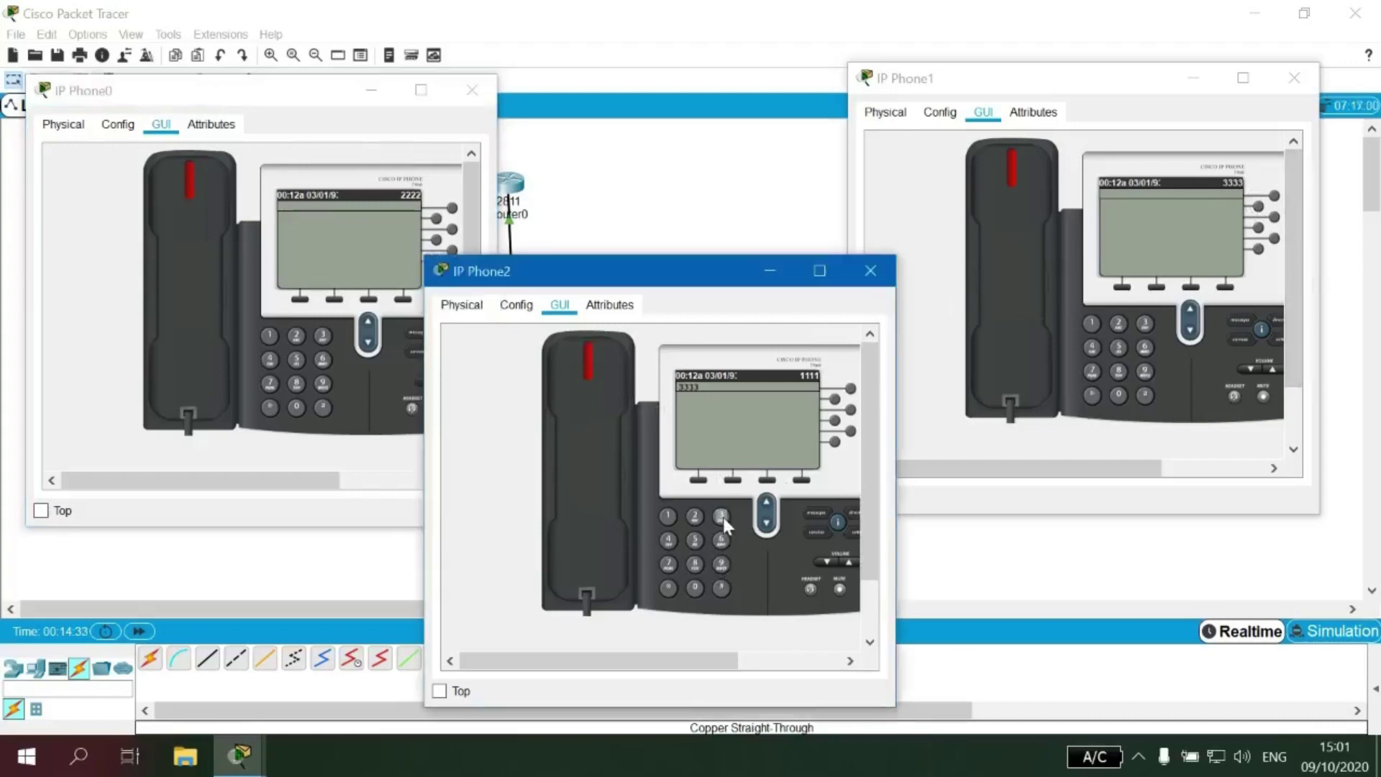
left_click(577, 419)
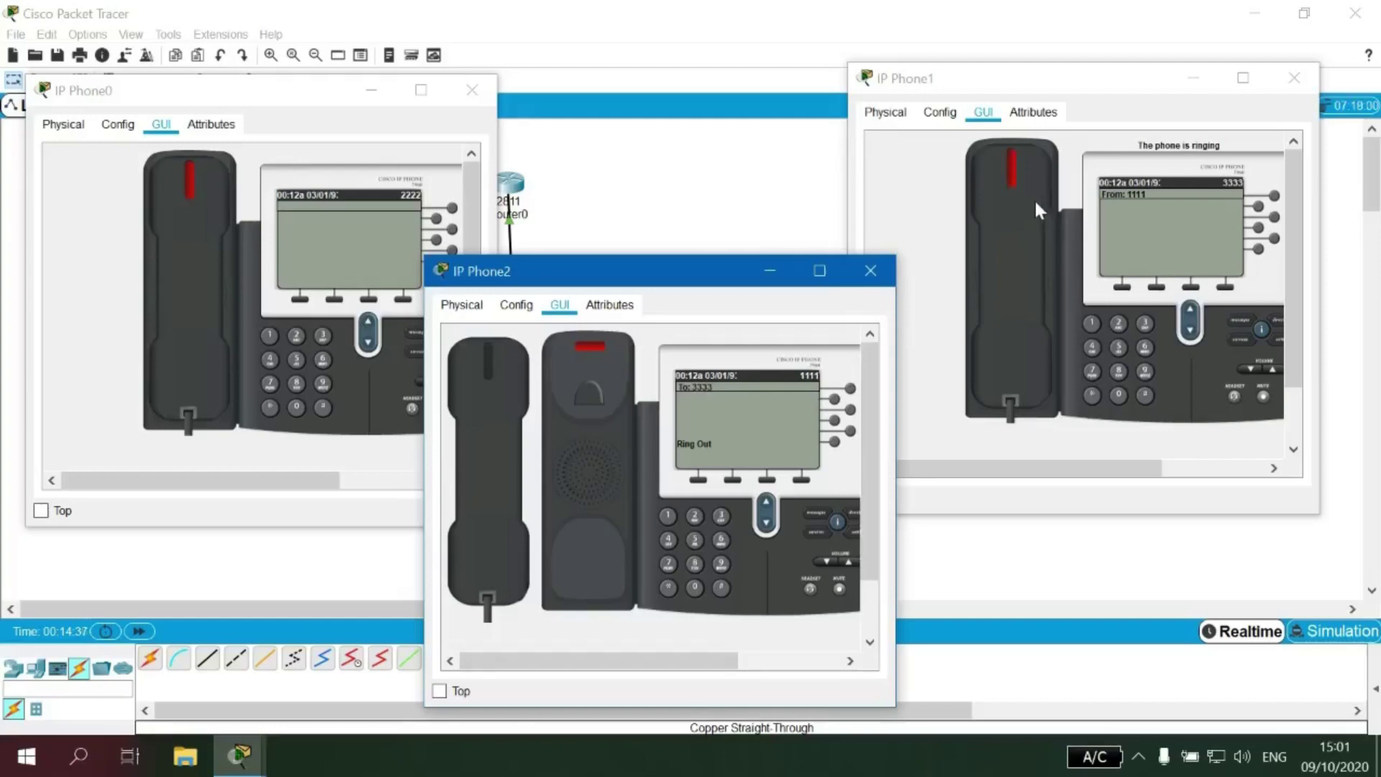
left_click(1011, 243)
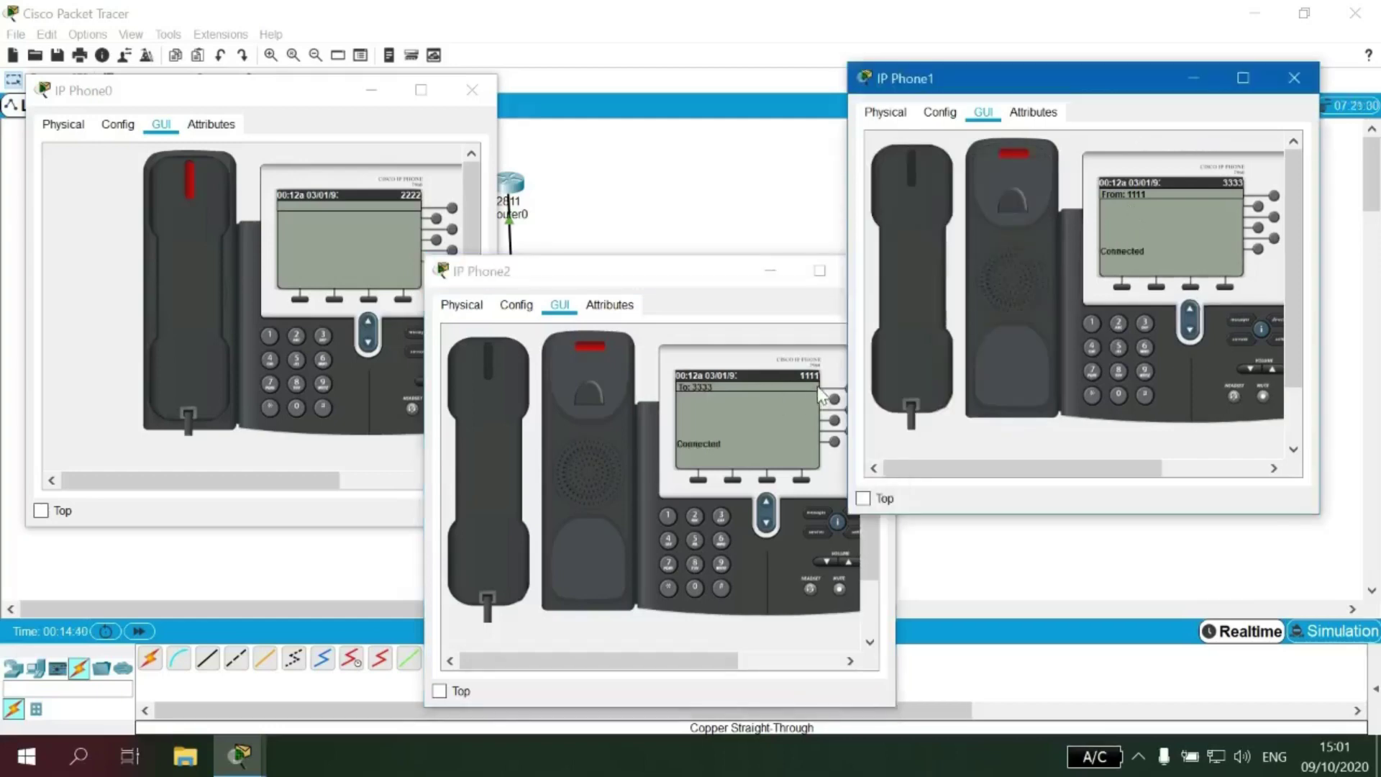
left_click(900, 243)
left_click(502, 423)
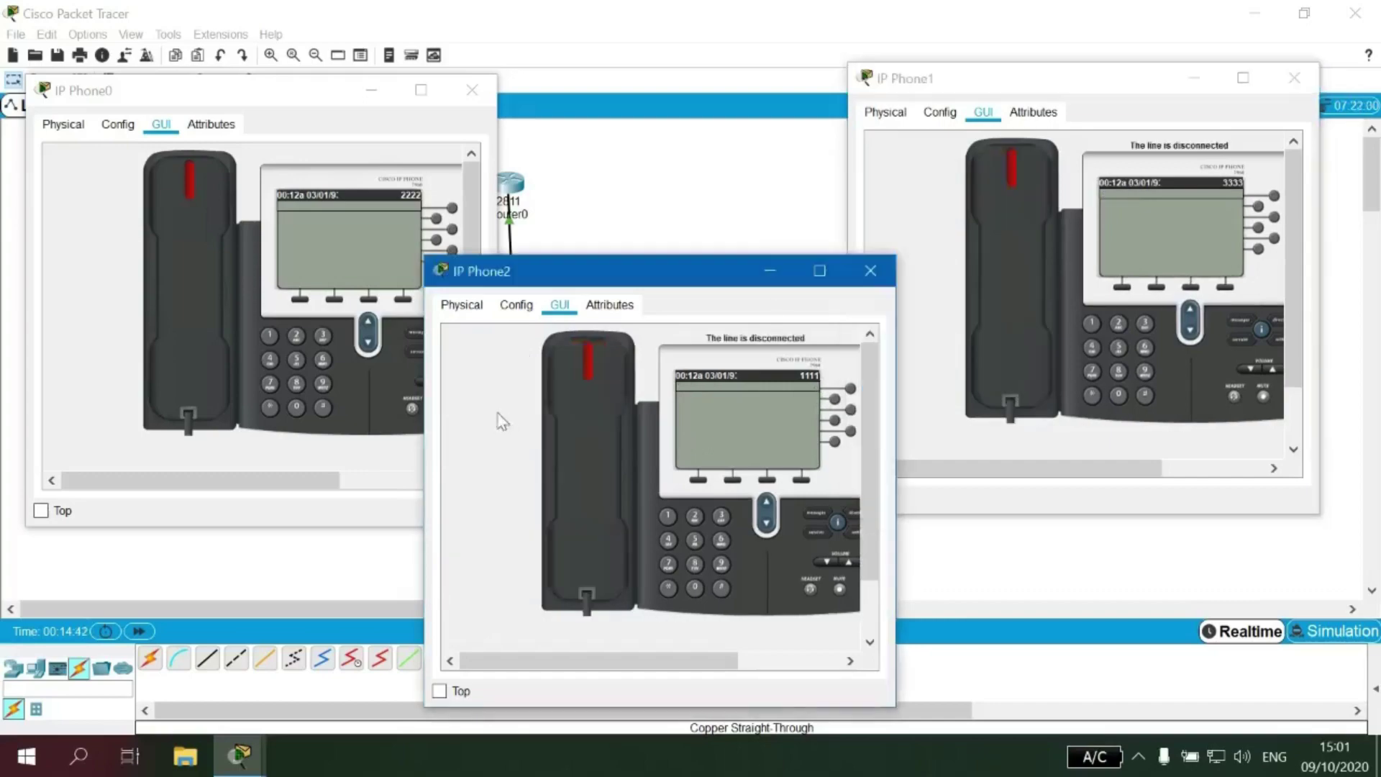